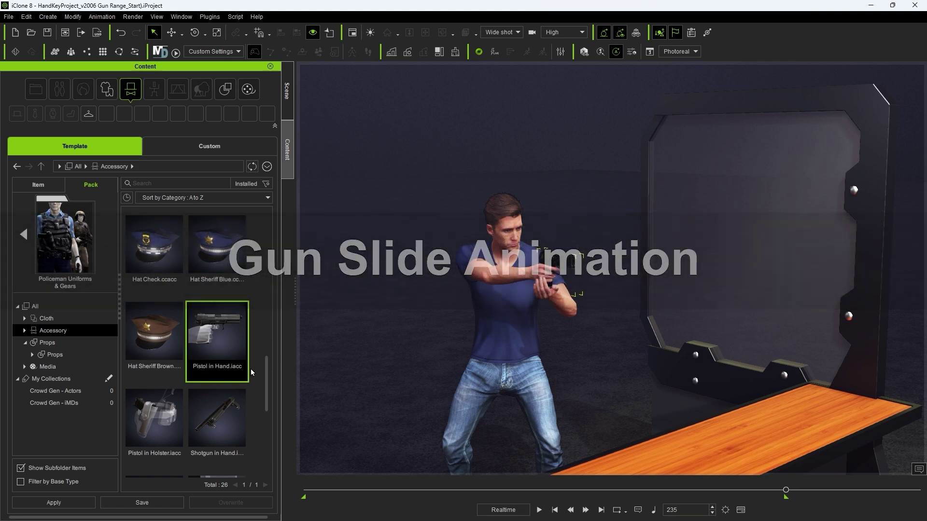
# Expand the Pistol accessory in the scene hierarchy and select its Slide part
pyautogui.click(285, 105)
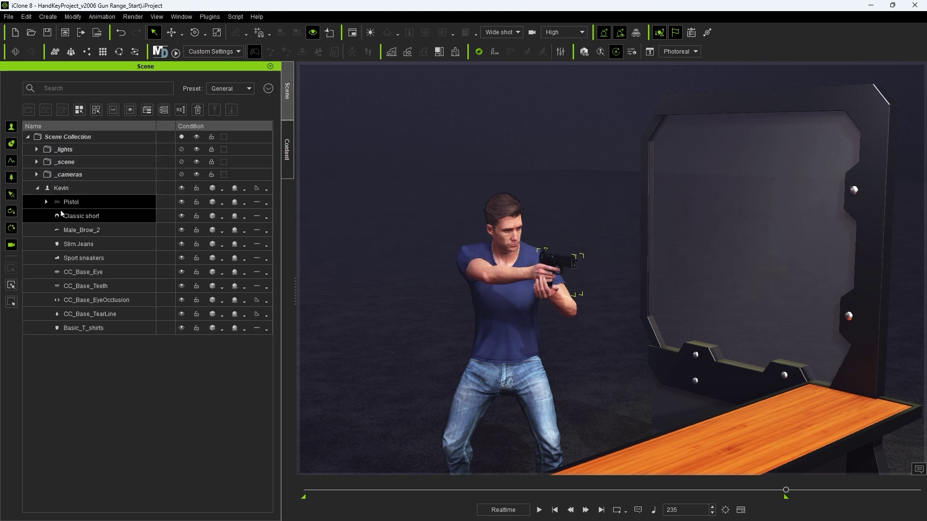
pyautogui.click(45, 202)
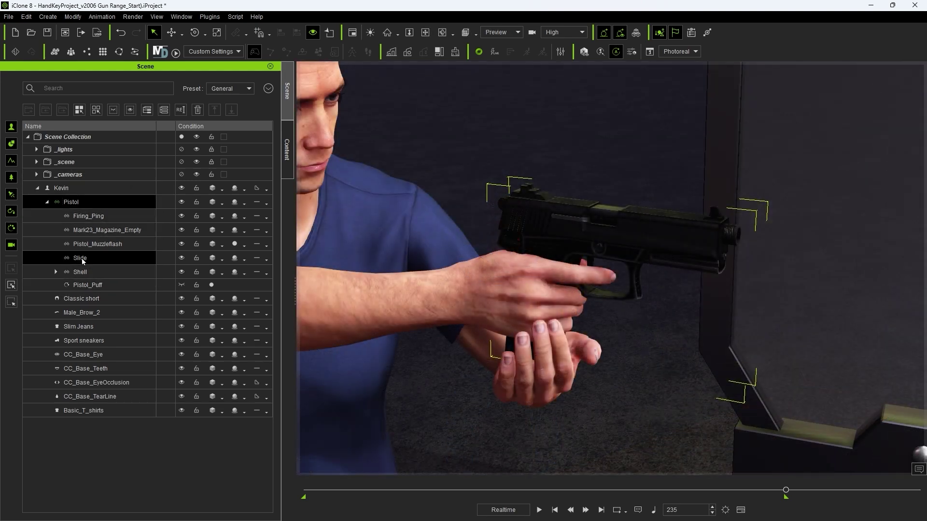
pyautogui.click(82, 259)
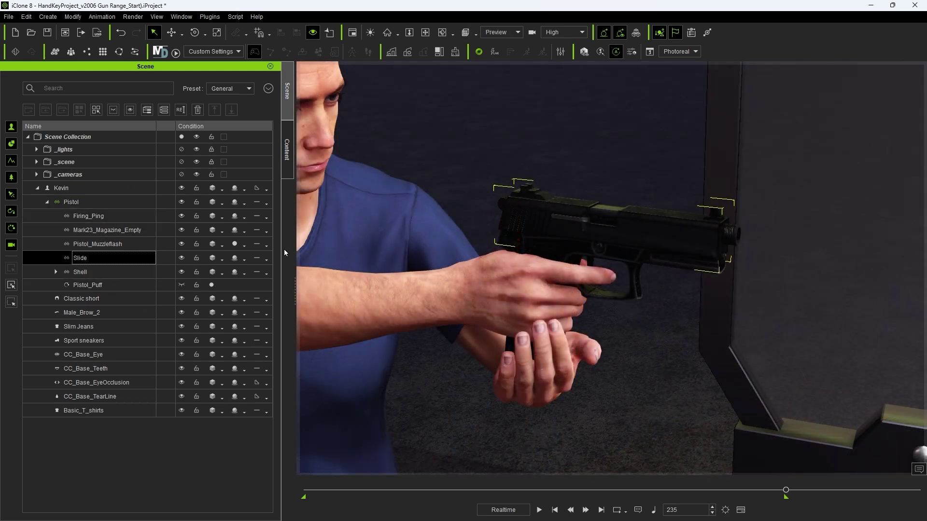
# Try moving the pistol's Slide part backward along the gun and undo the move
pyautogui.press('w')
pyautogui.moveTo(670, 236); pyautogui.dragTo(624, 237)
pyautogui.hotkey('ctrl', 'z')
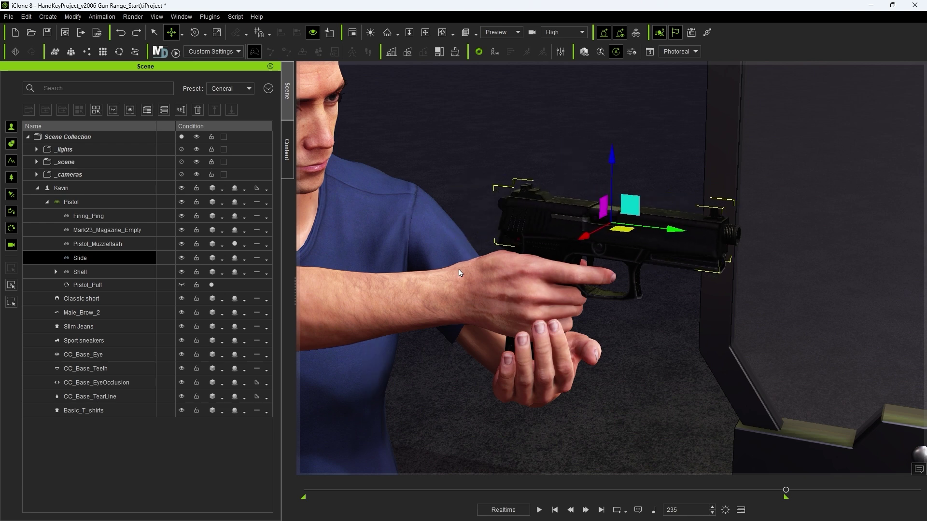
# Expand the Shell node under the Pistol and inspect its Pistol_Shell part, then return to the Slide part
pyautogui.click(79, 271)
pyautogui.click(56, 272)
pyautogui.click(96, 289)
pyautogui.click(131, 287)
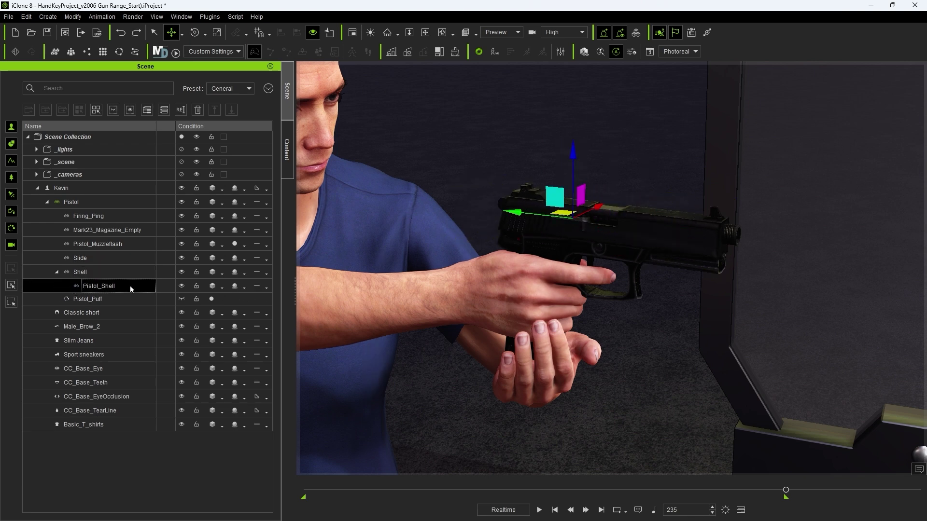
pyautogui.click(79, 258)
# Toggle the visibility of the Pistol_Puff particle and set its Emit option to Off in the emitter settings
pyautogui.click(68, 299)
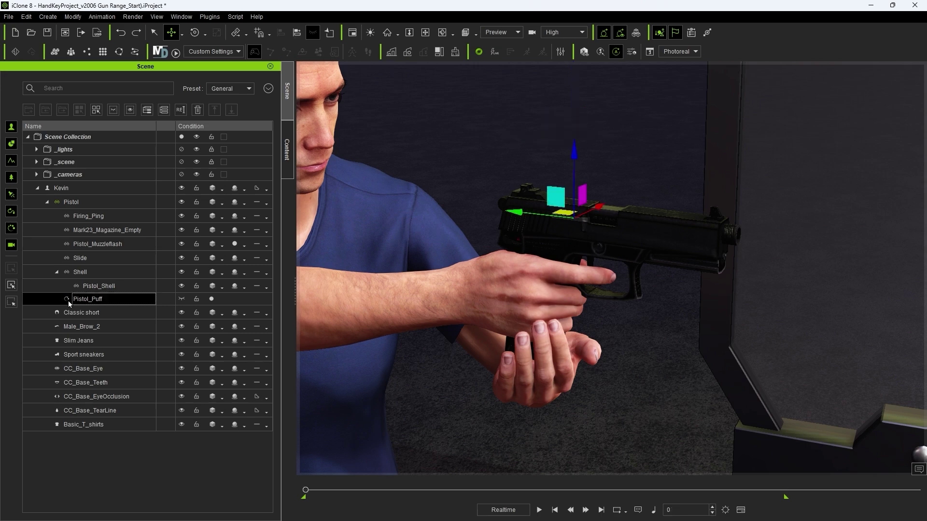
pyautogui.click(181, 299)
pyautogui.doubleClick(754, 252)
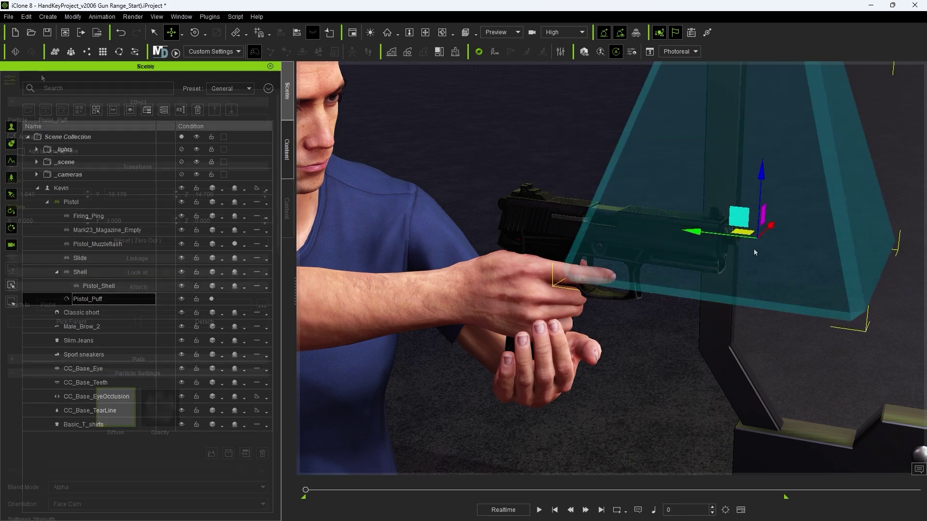
pyautogui.scroll(-5, 60, 383)
pyautogui.scroll(-6, 60, 381)
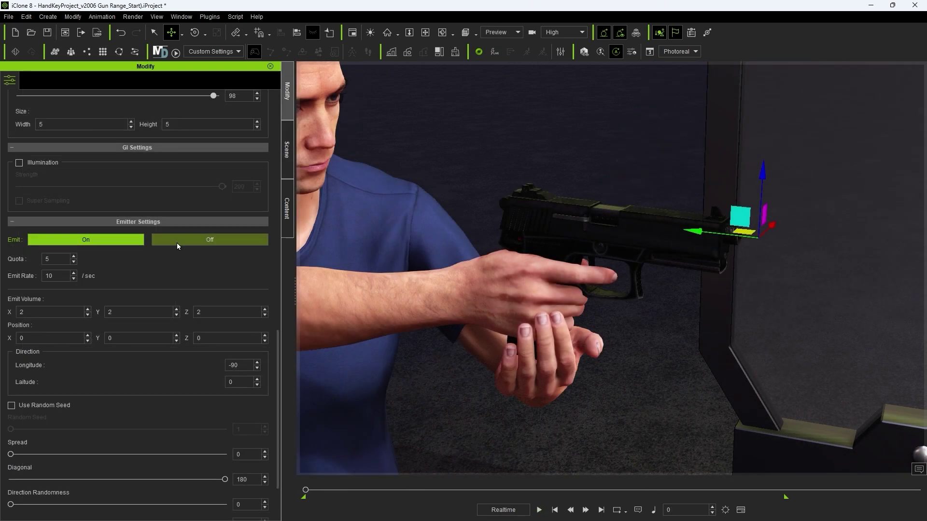
pyautogui.click(196, 243)
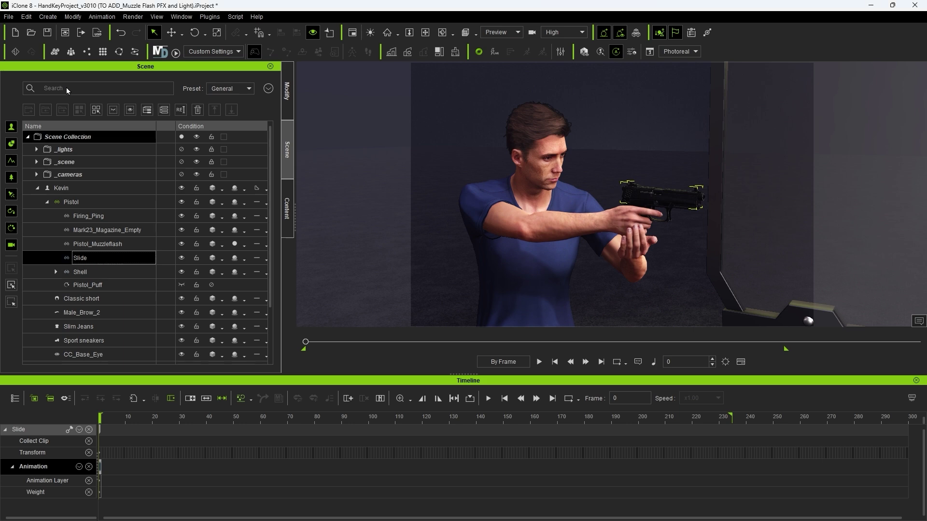
# Start editing the Slide's animation layer and add a reset key at frame 47
pyautogui.click(102, 17)
pyautogui.click(177, 134)
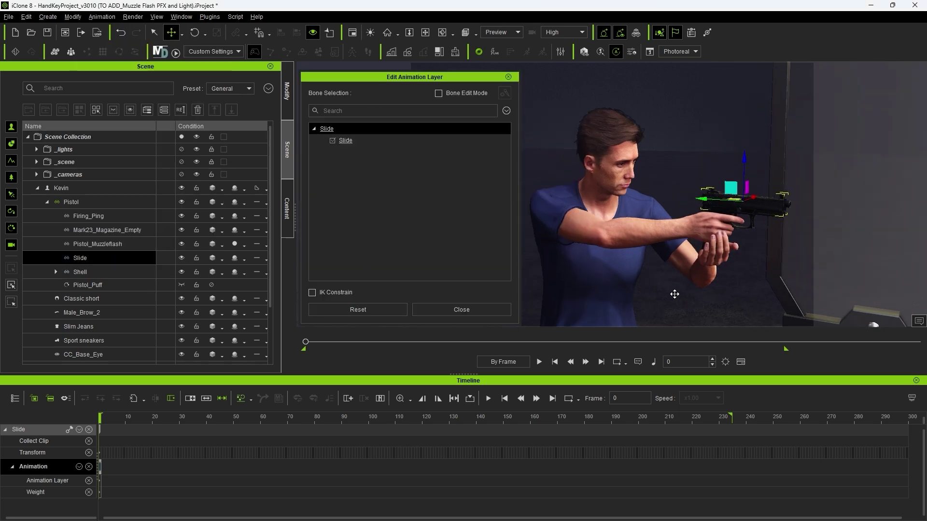
pyautogui.moveTo(119, 424); pyautogui.dragTo(225, 428)
pyautogui.scroll(3, 673, 274)
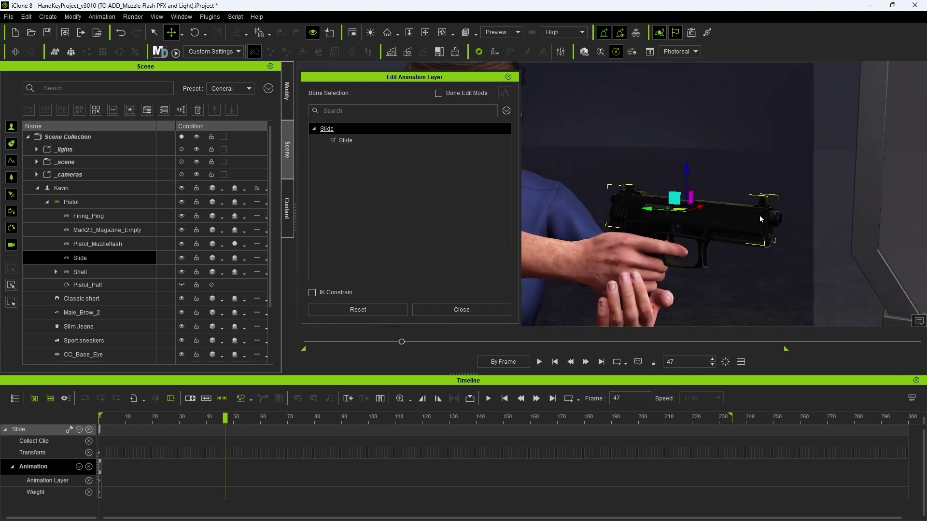
pyautogui.click(364, 308)
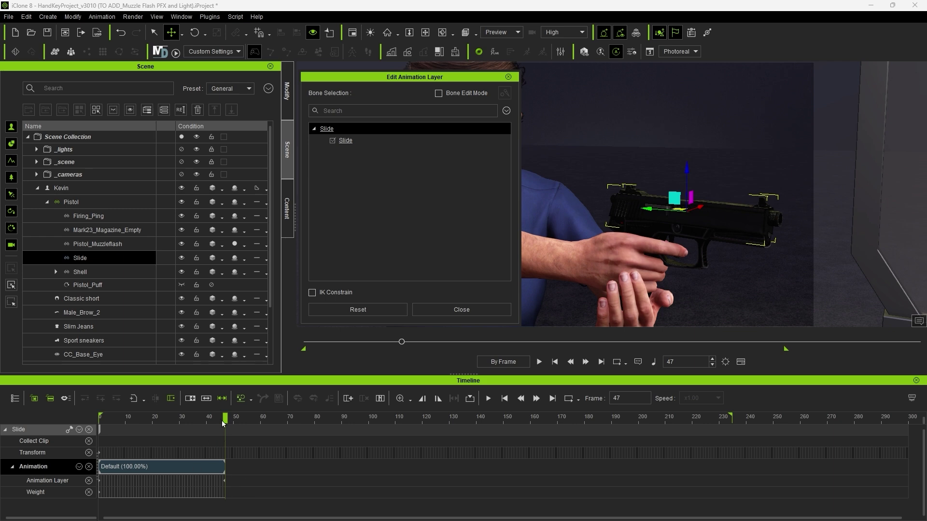
# Key the slide's recoil at frame 52 by moving it backward along the pistol
pyautogui.moveTo(221, 420); pyautogui.dragTo(241, 414)
pyautogui.moveTo(638, 188); pyautogui.dragTo(680, 196)
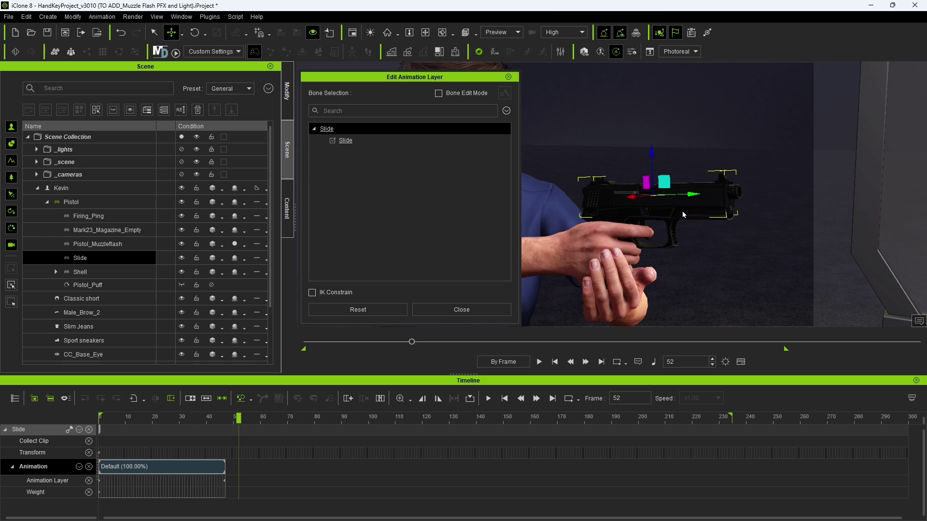
pyautogui.moveTo(690, 194); pyautogui.dragTo(665, 203)
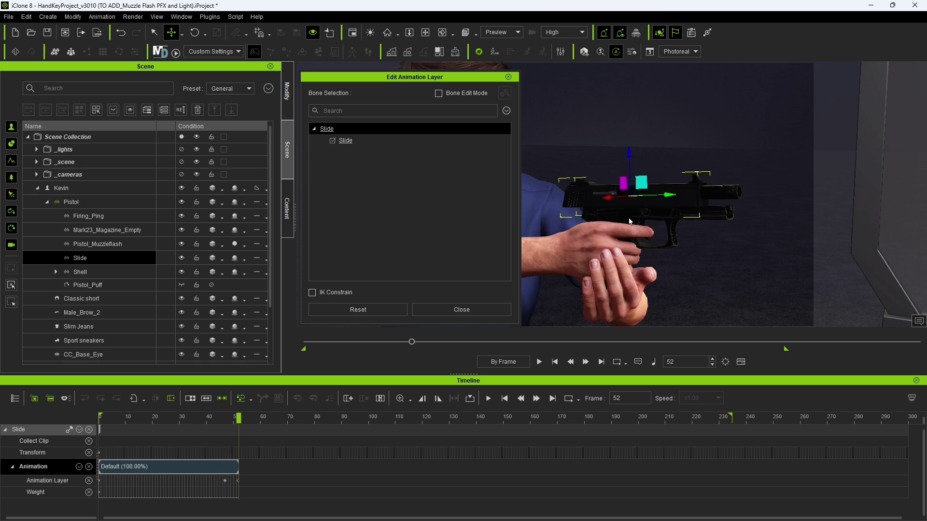
# Add a reset key at frame 58 to return the slide to its default position, and close the layer editor
pyautogui.moveTo(237, 418); pyautogui.dragTo(254, 418)
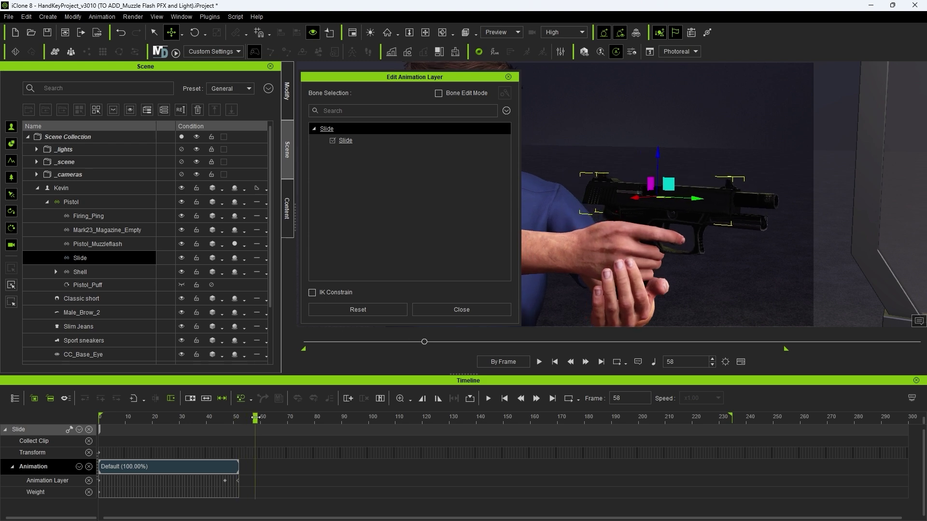
pyautogui.click(345, 311)
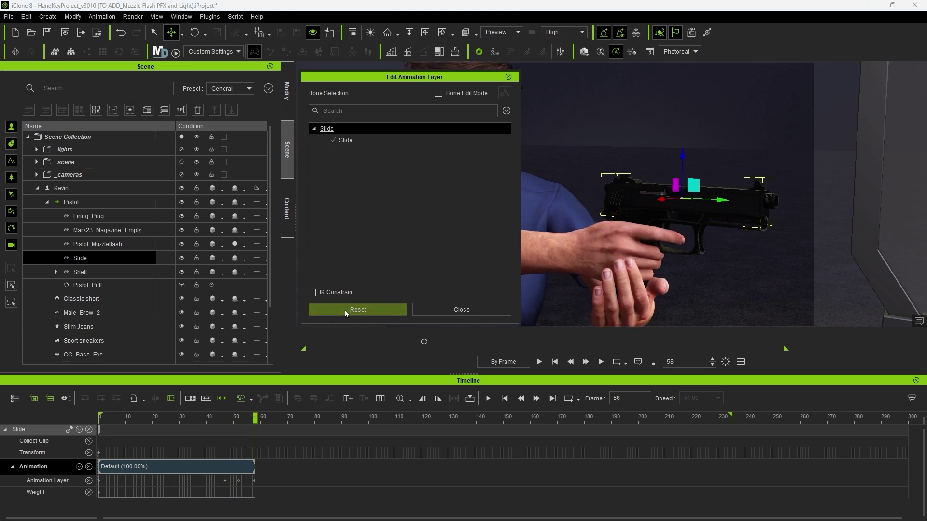
pyautogui.click(458, 309)
# Play back the slide animation starting around frame 47 to check the recoil
pyautogui.click(225, 419)
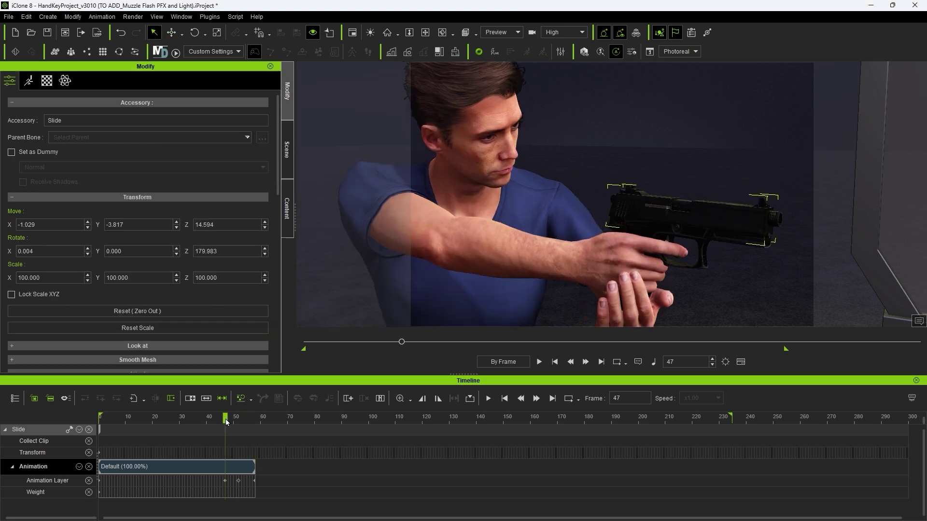
pyautogui.press('space')
pyautogui.press('space')
pyautogui.click(226, 418)
# Show the Position Y curve of the Slide clip in the Curve Editor and scrub through to frame 58
pyautogui.rightClick(206, 468)
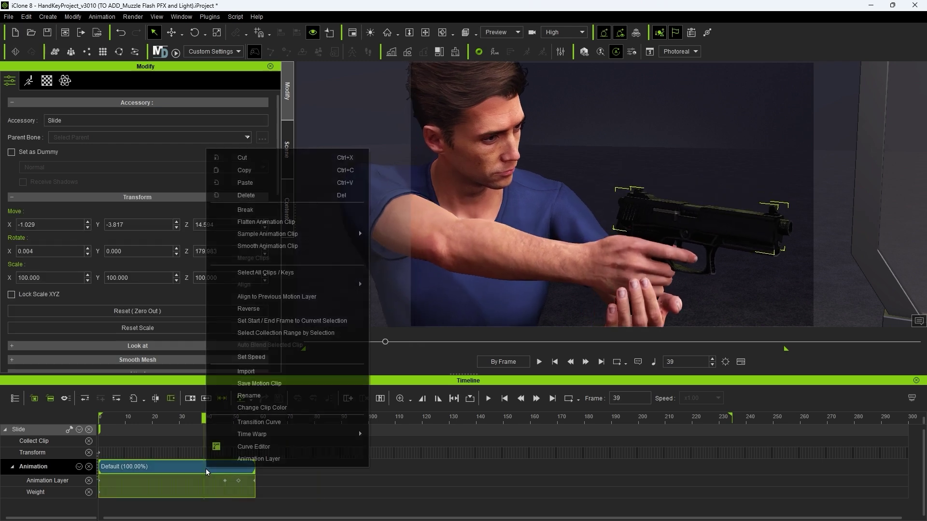
pyautogui.click(357, 443)
pyautogui.click(52, 140)
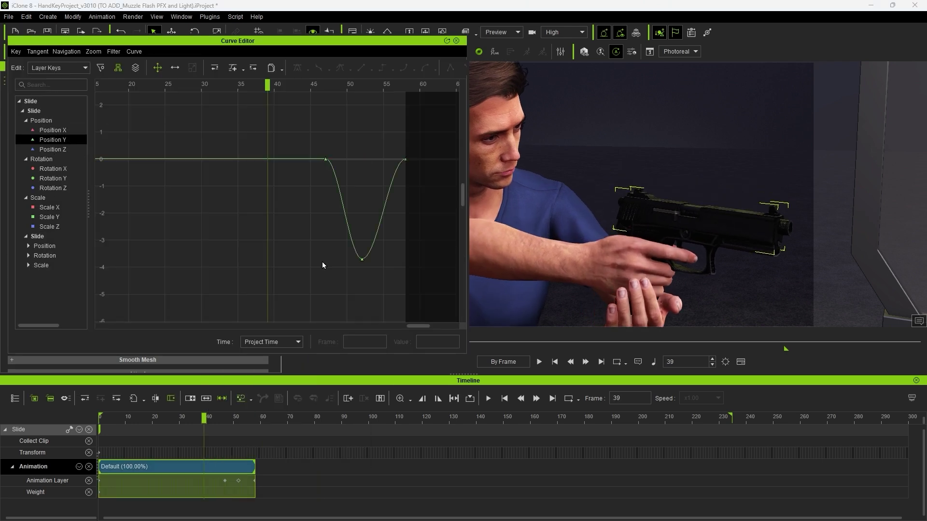
pyautogui.moveTo(294, 85); pyautogui.dragTo(412, 119)
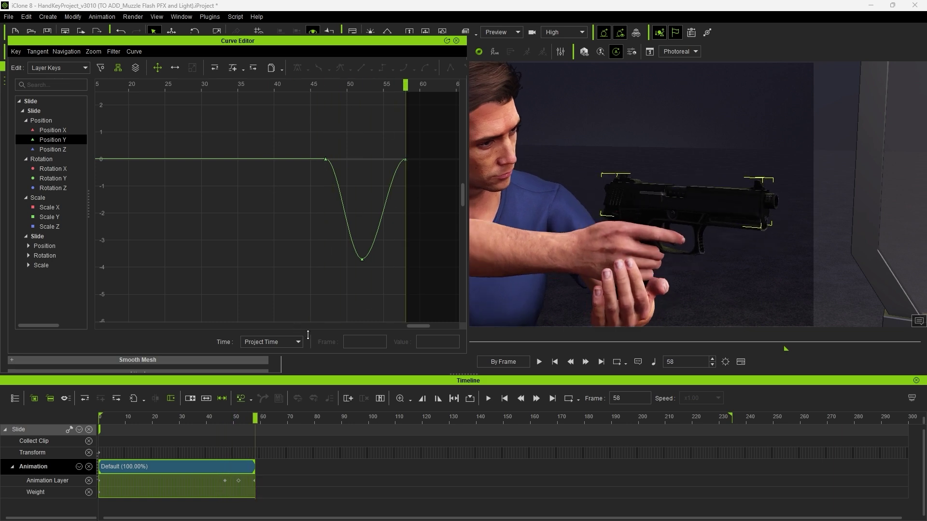
# Apply the Sudden Start with Elastic End transition curve to the slide's layer keys at frames 47 and 52
pyautogui.click(224, 481)
pyautogui.rightClick(224, 481)
pyautogui.click(312, 474)
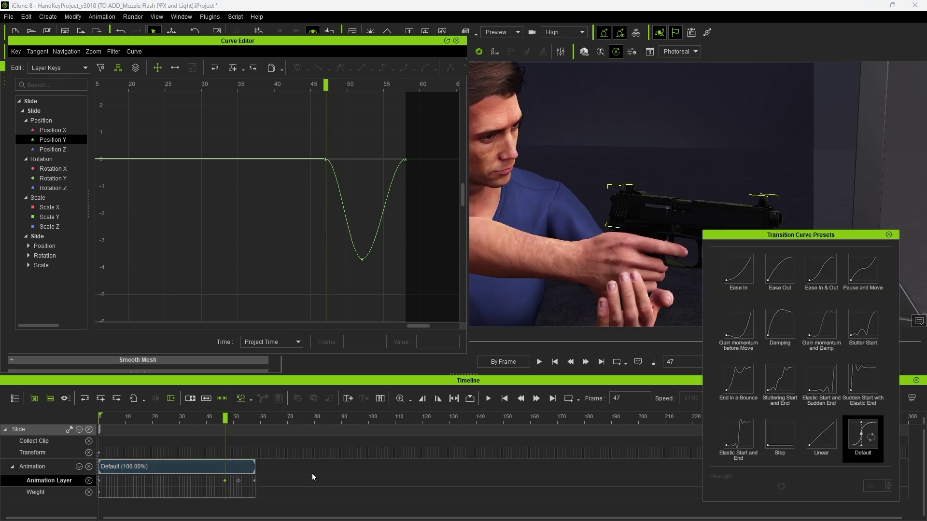
pyautogui.click(238, 481)
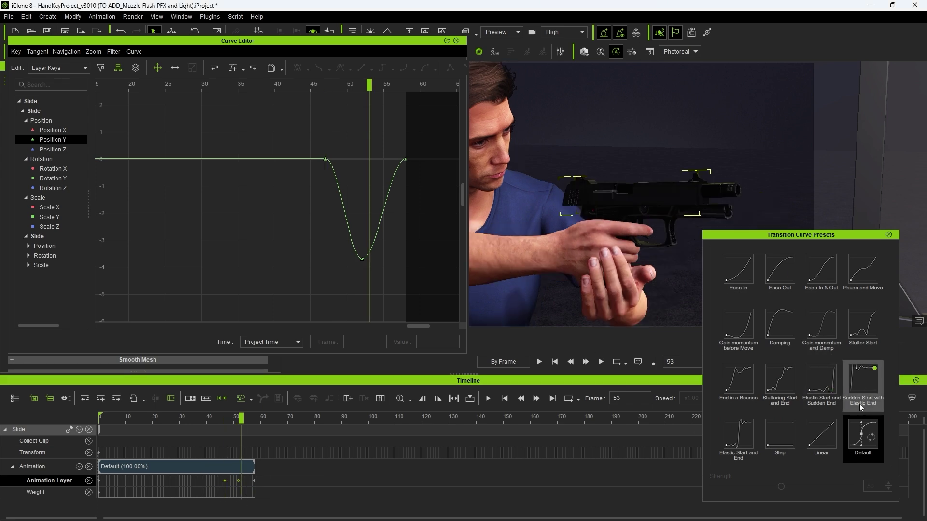
pyautogui.click(861, 386)
pyautogui.scroll(1, 370, 239)
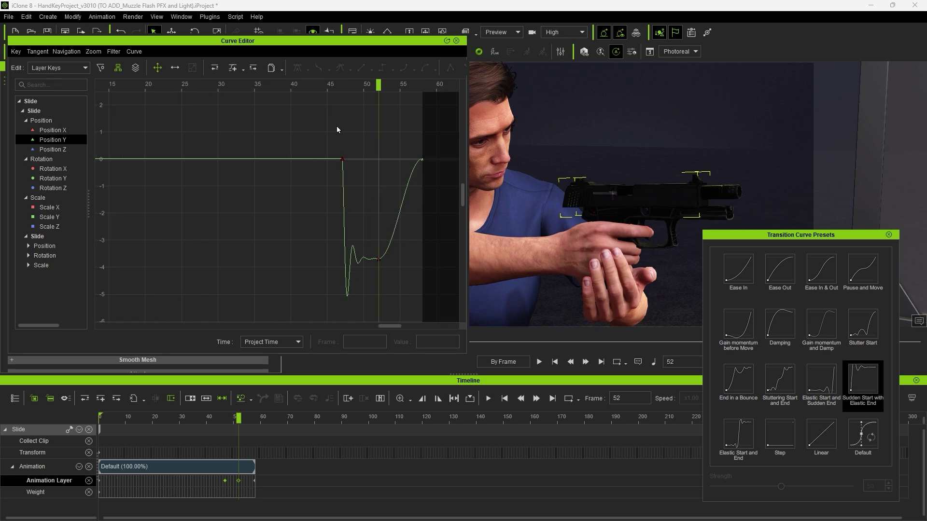
# Apply the Damping transition curve to the slide's layer key at frame 58
pyautogui.moveTo(338, 86); pyautogui.dragTo(373, 127)
pyautogui.moveTo(374, 142); pyautogui.dragTo(393, 177)
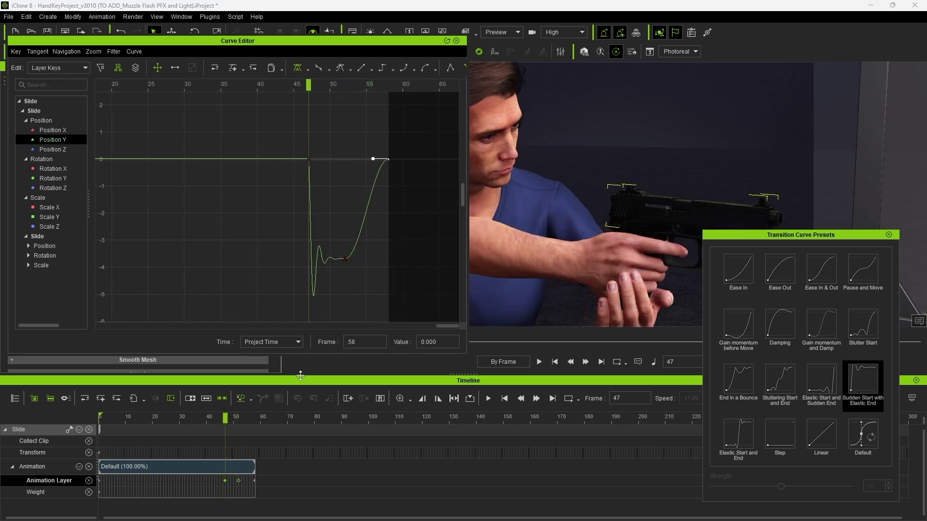
pyautogui.doubleClick(255, 481)
pyautogui.click(777, 329)
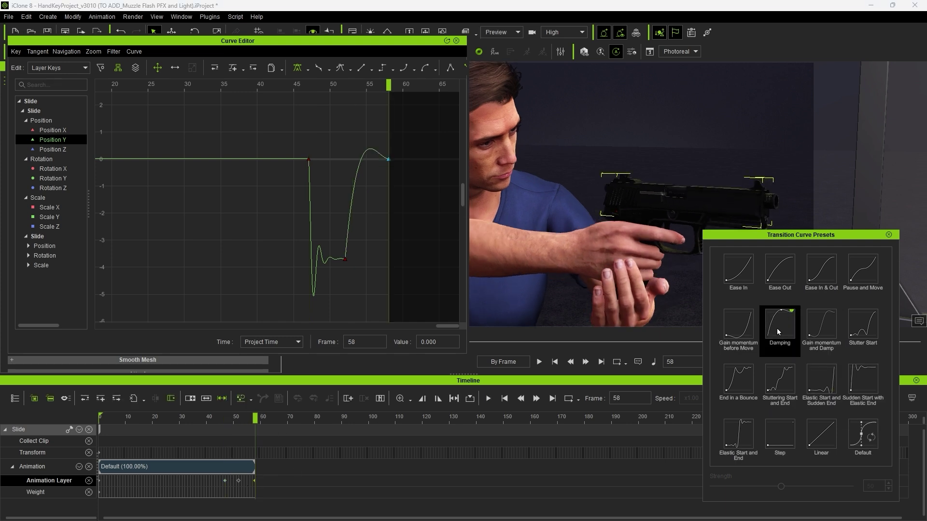
# Scrub and play back the slide animation to review the new transition curves
pyautogui.moveTo(347, 86); pyautogui.dragTo(341, 111)
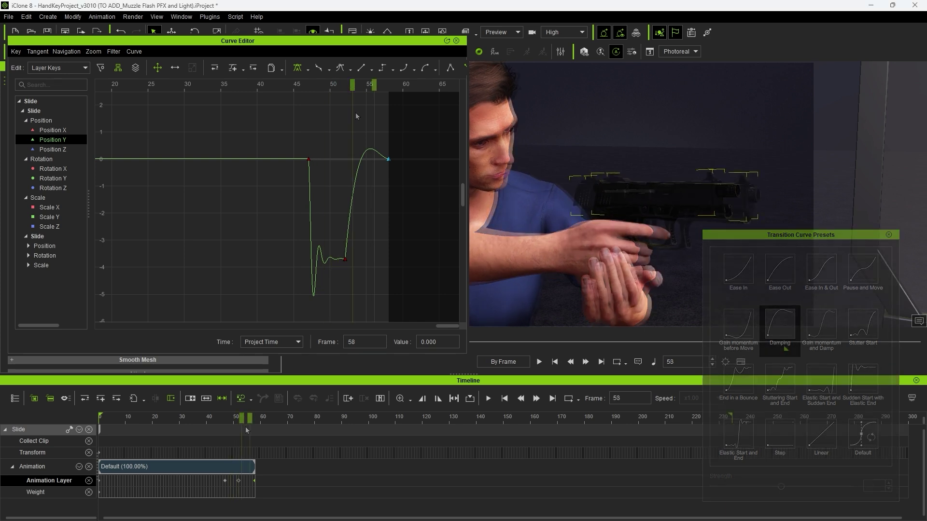
pyautogui.moveTo(246, 429); pyautogui.dragTo(218, 428)
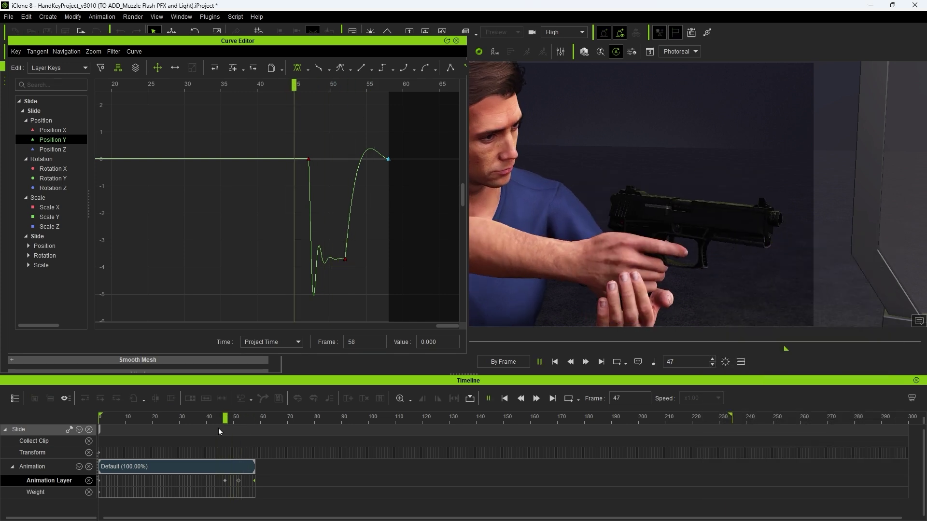
pyautogui.press('space')
# Extend the end of the Slide's animation clip to frame 280
pyautogui.click(214, 466)
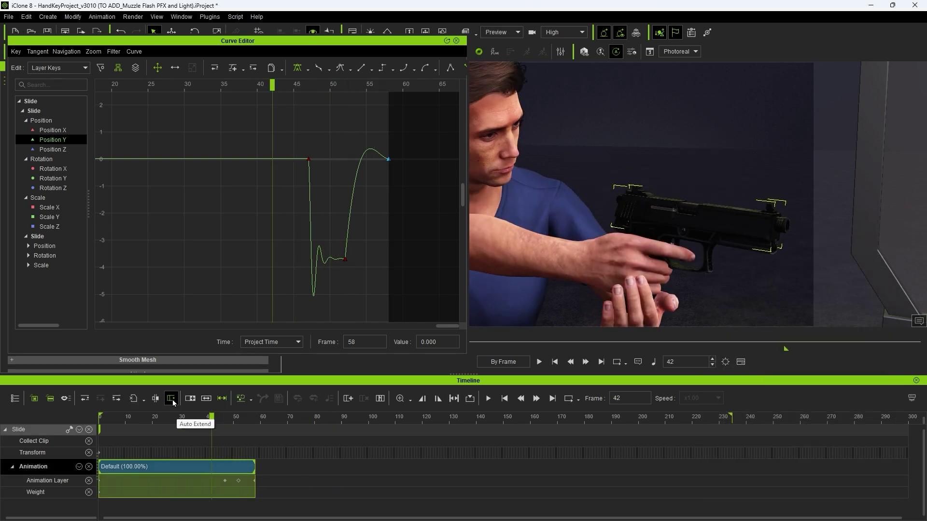
pyautogui.moveTo(252, 469); pyautogui.dragTo(853, 468)
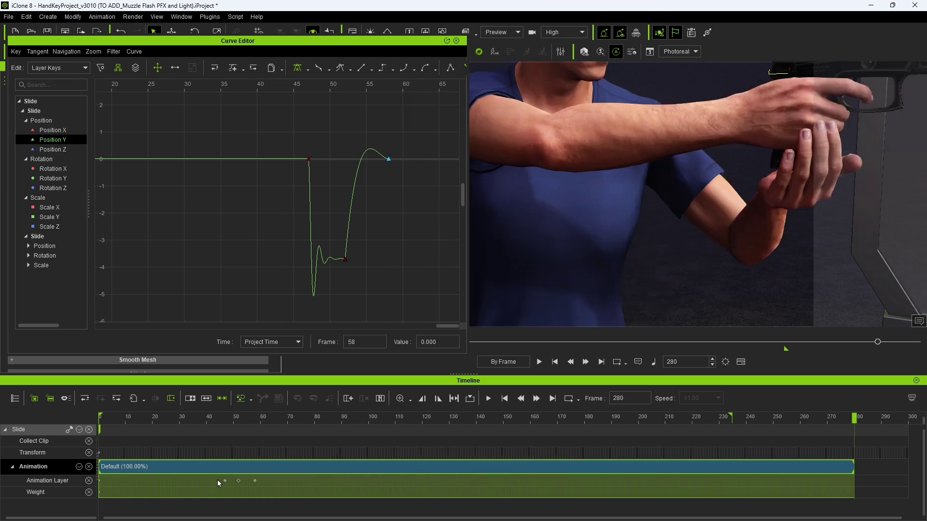
# Copy the slide's three layer keys at frames 47, 52 and 58, and move the playhead past the last key
pyautogui.moveTo(217, 480); pyautogui.dragTo(270, 482)
pyautogui.rightClick(255, 480)
pyautogui.click(290, 395)
pyautogui.moveTo(261, 419); pyautogui.dragTo(421, 420)
pyautogui.click(322, 420)
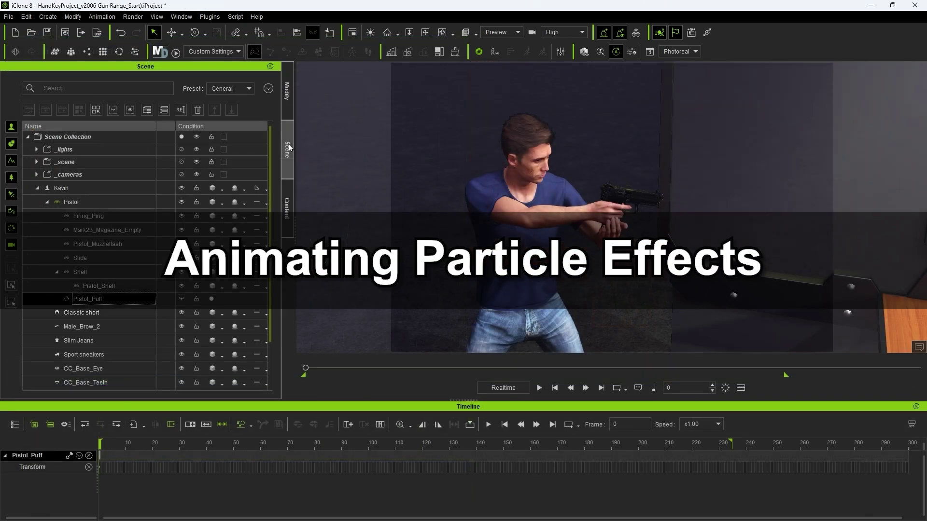
# Key the Pistol_Puff emitter on at frame 49 with an Emit Rate of 15, and off at frame 52
pyautogui.click(287, 105)
pyautogui.scroll(-5, 198, 285)
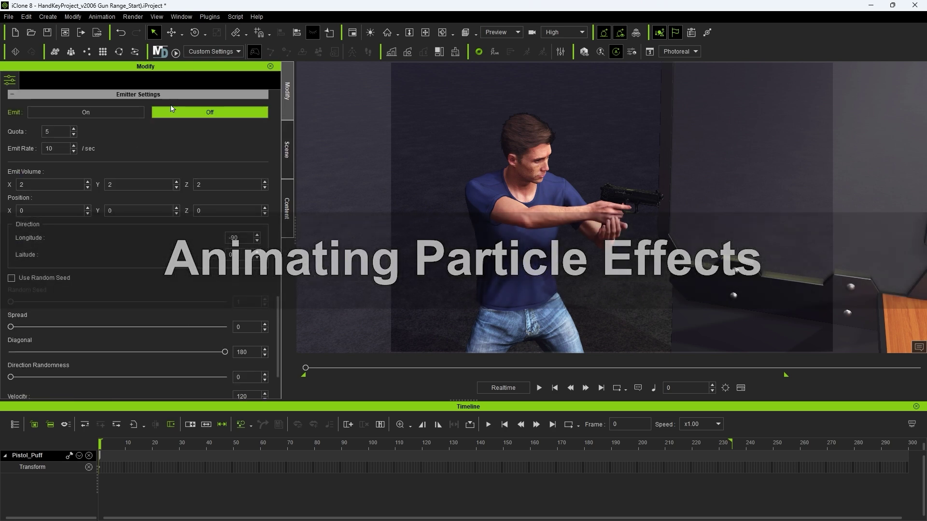
pyautogui.moveTo(99, 454); pyautogui.dragTo(233, 453)
pyautogui.click(80, 113)
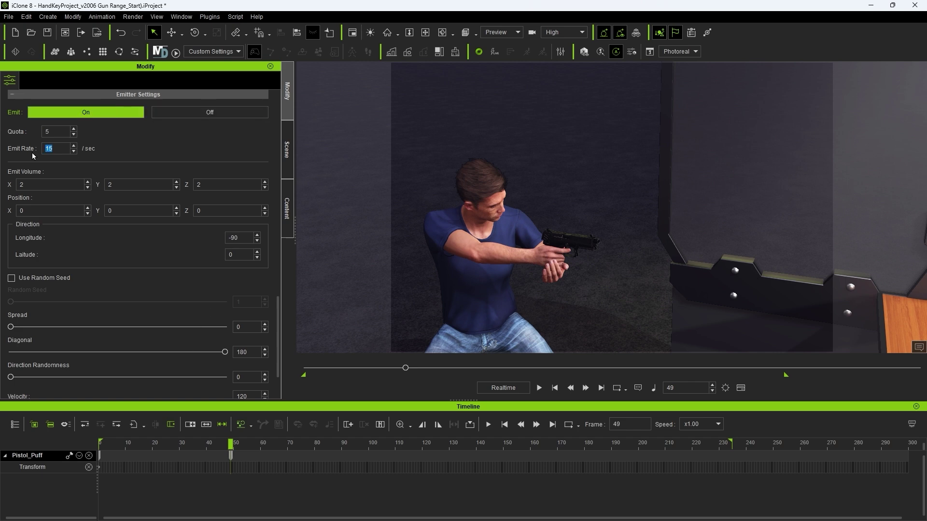
pyautogui.moveTo(226, 445); pyautogui.dragTo(239, 445)
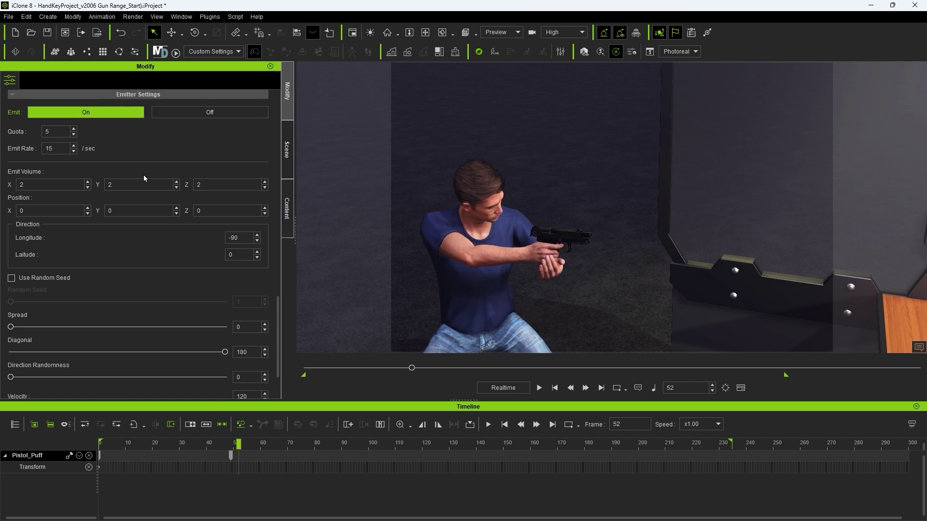
pyautogui.click(209, 112)
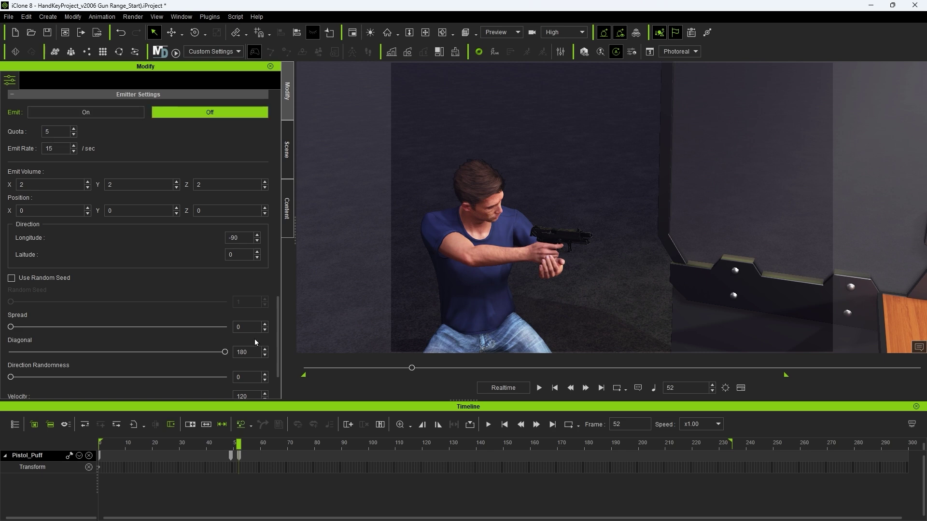
# Copy Pistol_Puff's emit keys at frames 49 and 52 and paste them for the next two shots, starting near frames 83 and 118
pyautogui.click(80, 456)
pyautogui.click(33, 495)
pyautogui.click(229, 458)
pyautogui.rightClick(229, 459)
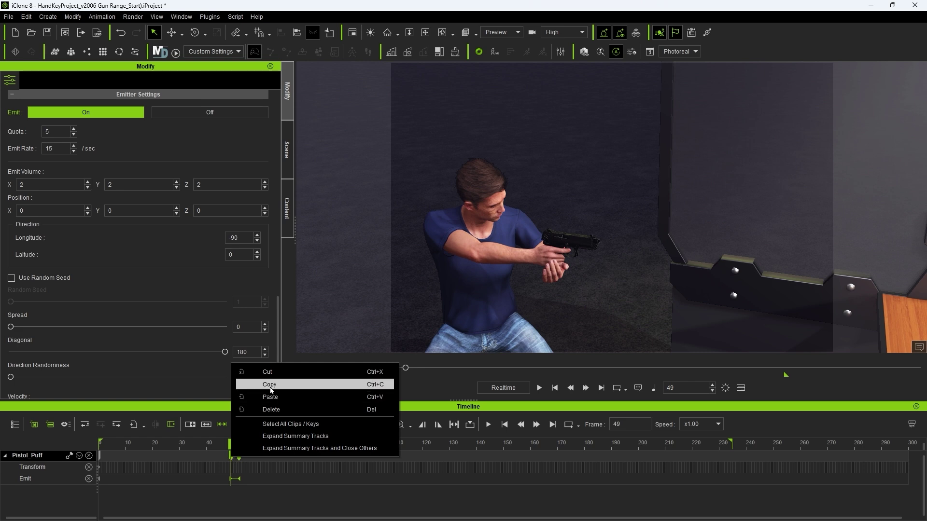
pyautogui.click(286, 384)
pyautogui.moveTo(231, 444); pyautogui.dragTo(203, 442)
pyautogui.hotkey('ctrl', 'v')
pyautogui.hotkey('ctrl', 'v')
# Play back the puffs and set the Pistol_Puff emitter's Emit Rate to 80 and its Quota to 99
pyautogui.press('space')
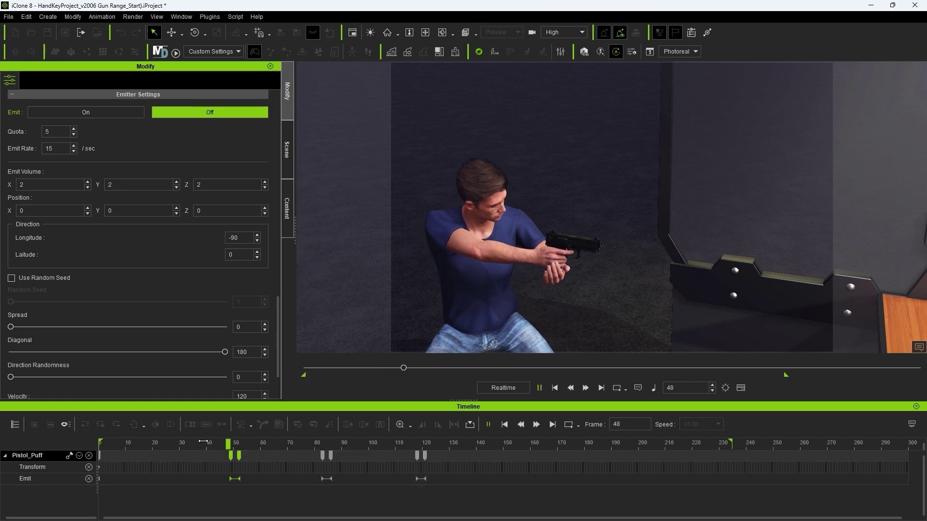
pyautogui.press('space')
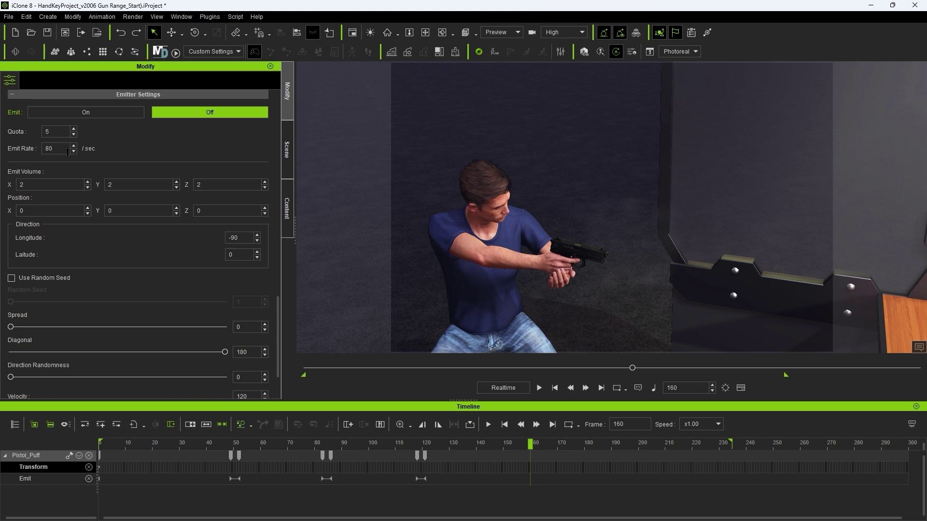
pyautogui.click(204, 443)
pyautogui.press('space')
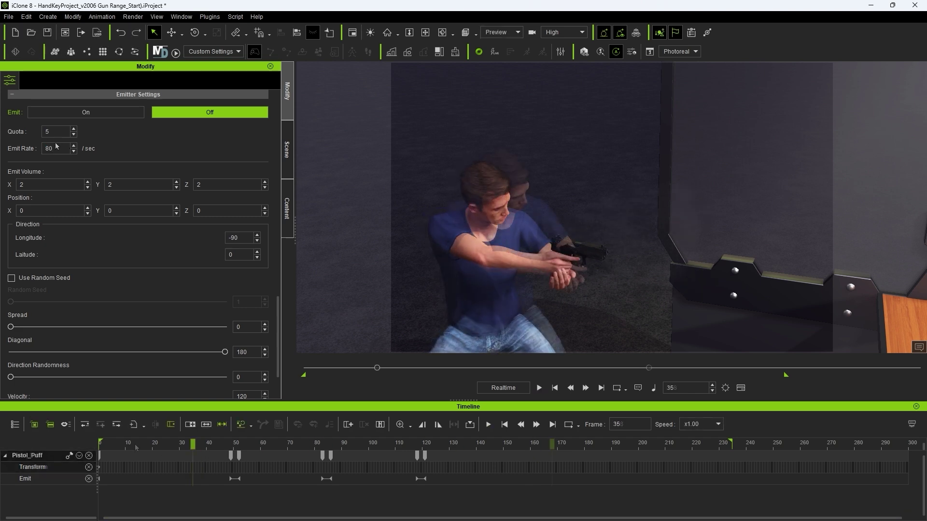
pyautogui.moveTo(57, 133); pyautogui.dragTo(19, 133)
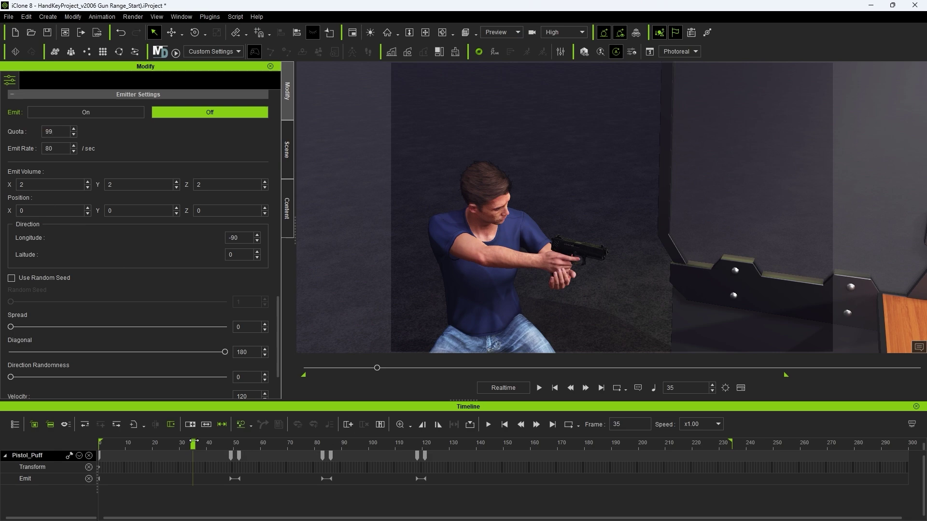
pyautogui.press('space')
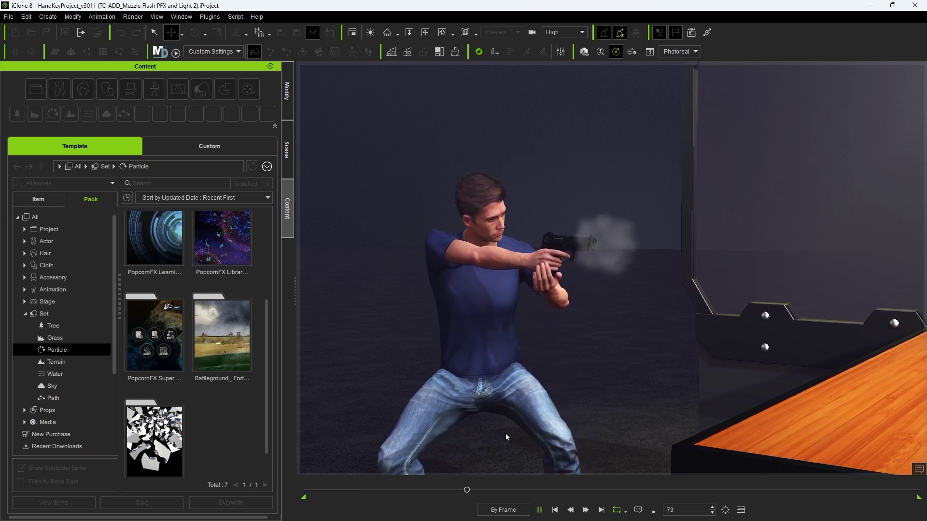
# Search the Battleground_ Fort and Village particle pack for "gun fire" and add C127_Gun Fire 03 to the scene at frame 0
pyautogui.press('space')
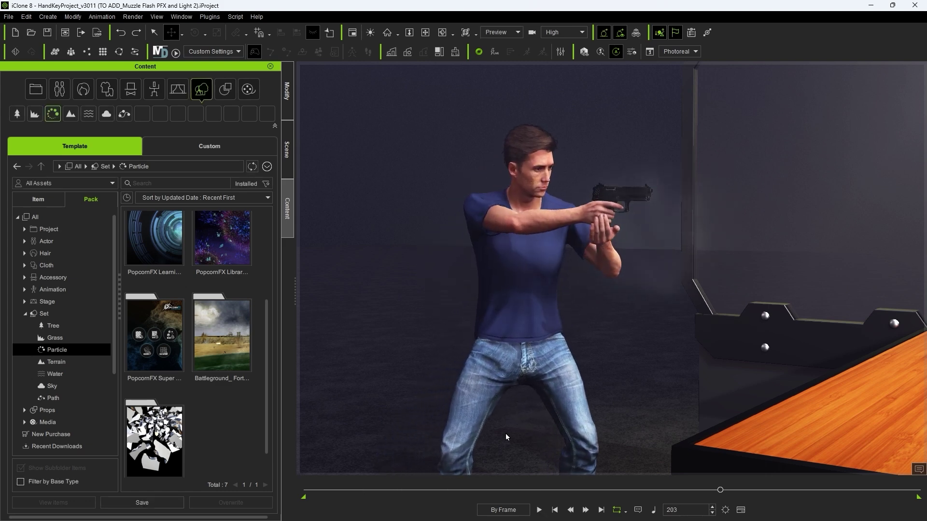
pyautogui.click(554, 510)
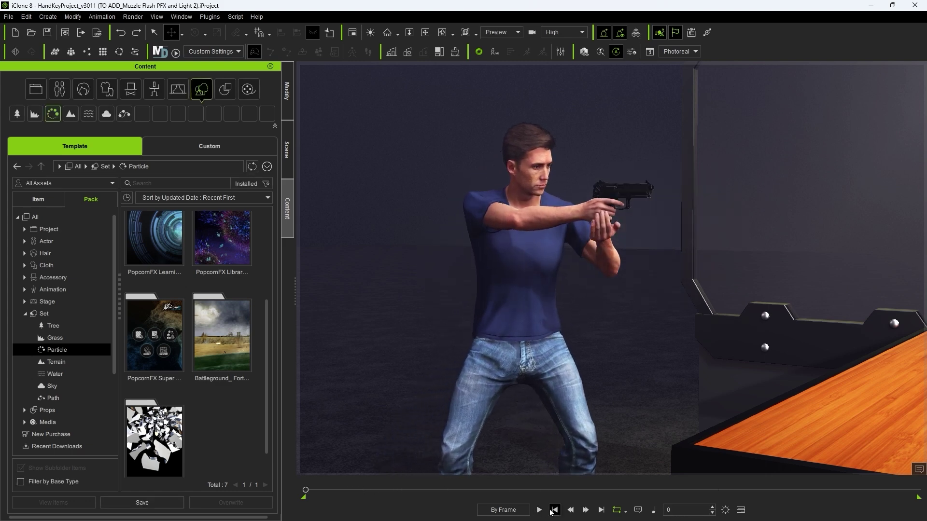
pyautogui.doubleClick(214, 386)
pyautogui.click(142, 185)
pyautogui.click(145, 196)
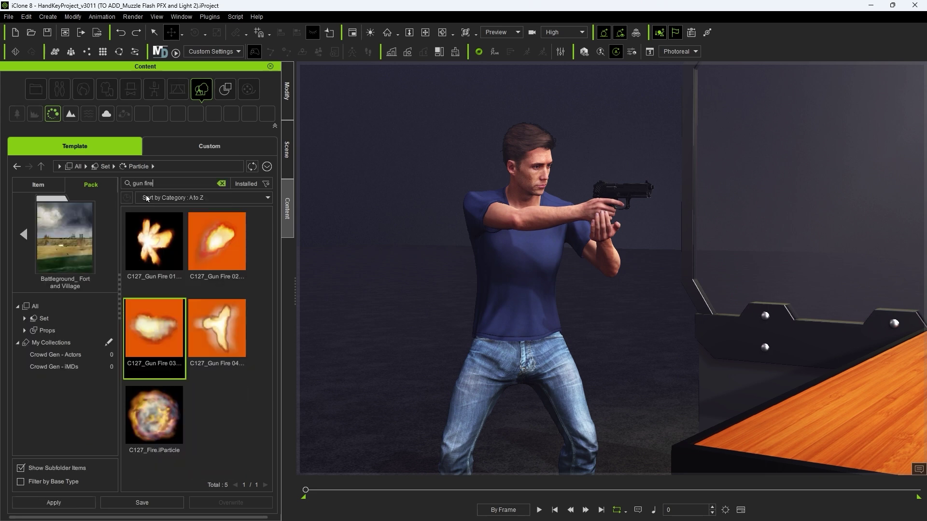
pyautogui.moveTo(164, 343); pyautogui.dragTo(633, 442)
# Show the Gunfire emitter in the viewport and attach it to the Pistol
pyautogui.click(287, 150)
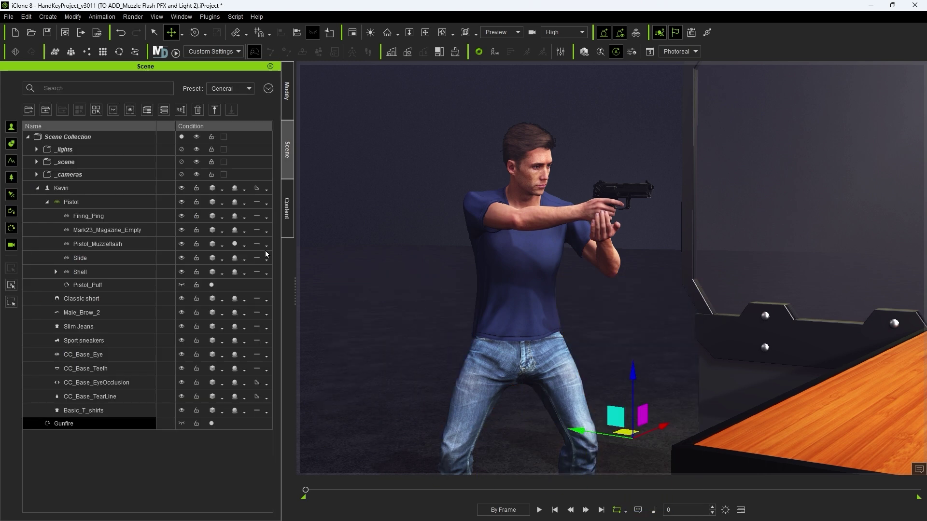
pyautogui.click(181, 423)
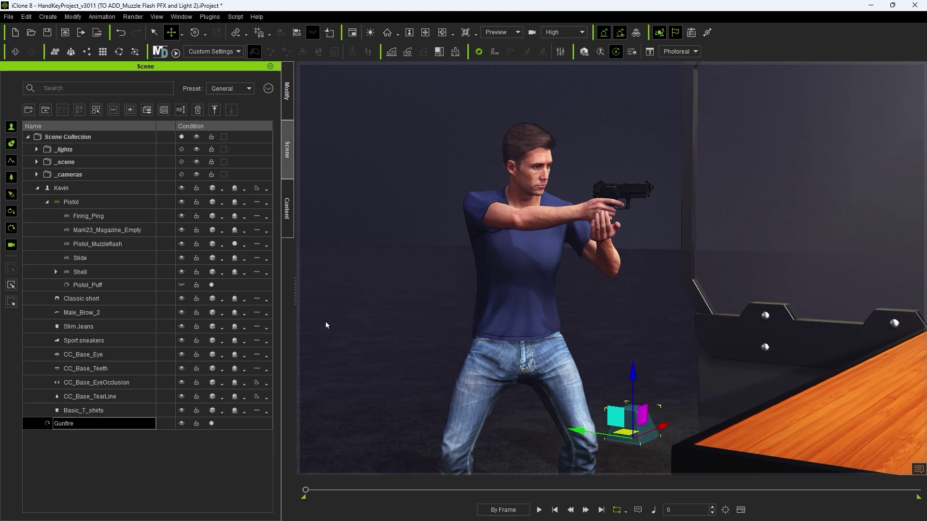
pyautogui.click(26, 16)
pyautogui.moveTo(129, 194)
pyautogui.click(202, 198)
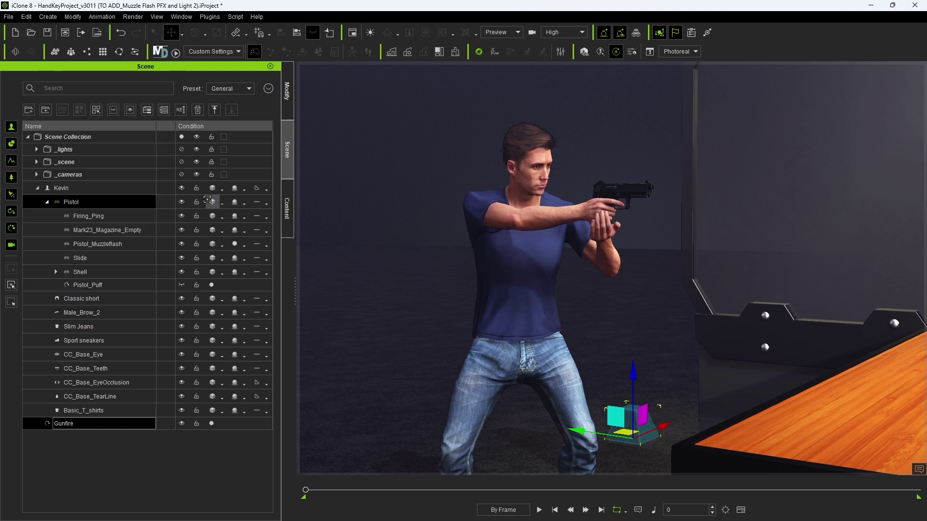
pyautogui.click(87, 202)
# Zero out the attached Gunfire particle's move and rotate values
pyautogui.click(89, 299)
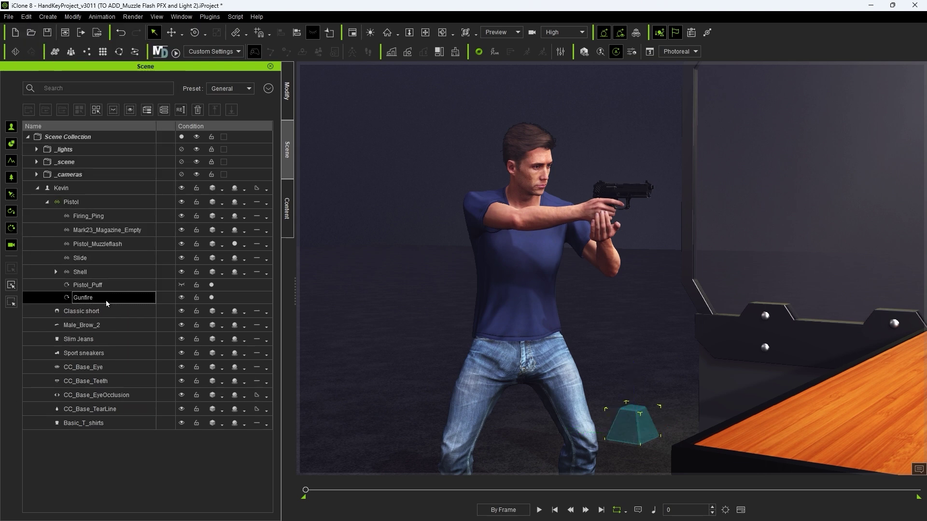
pyautogui.click(284, 107)
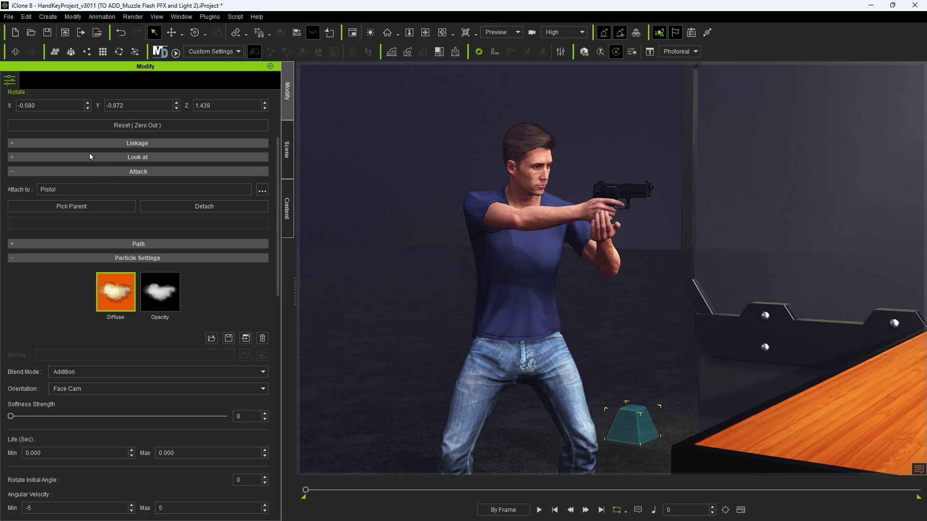
pyautogui.scroll(3, 90, 155)
pyautogui.click(128, 240)
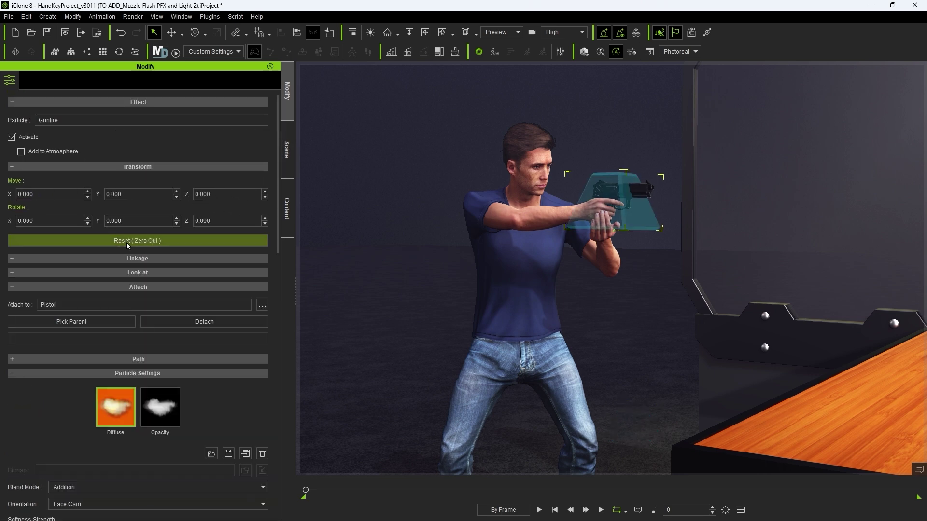
# Move the Gunfire emitter in front of the pistol's muzzle, to about X 0.7, Y -34.5, Z 8.8, checking it in playback
pyautogui.moveTo(524, 212); pyautogui.dragTo(633, 210, button='right')
pyautogui.scroll(3, 633, 210)
pyautogui.press('w')
pyautogui.moveTo(592, 212); pyautogui.dragTo(687, 195)
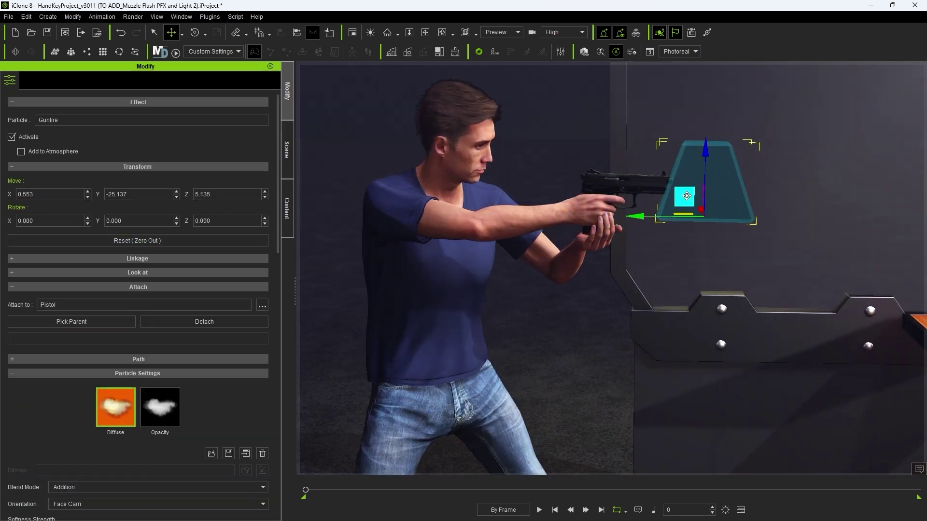
pyautogui.press('space')
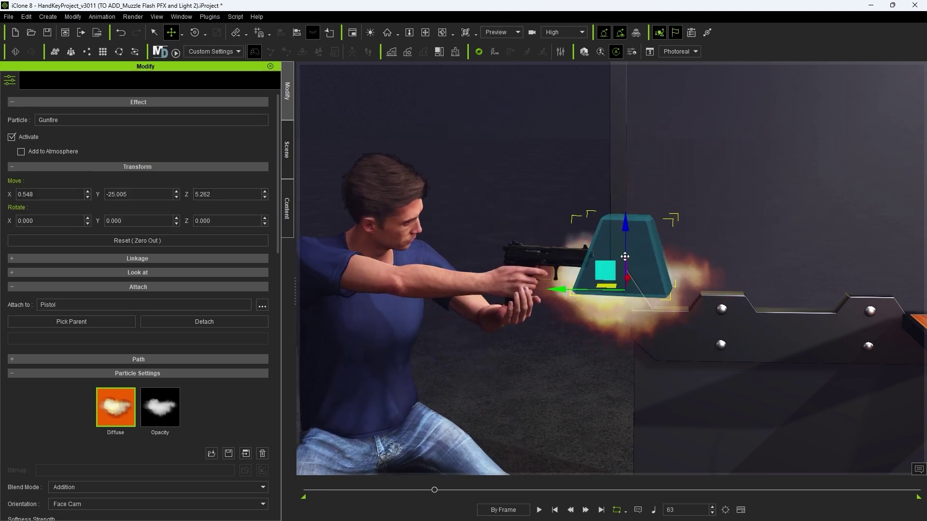
pyautogui.click(555, 510)
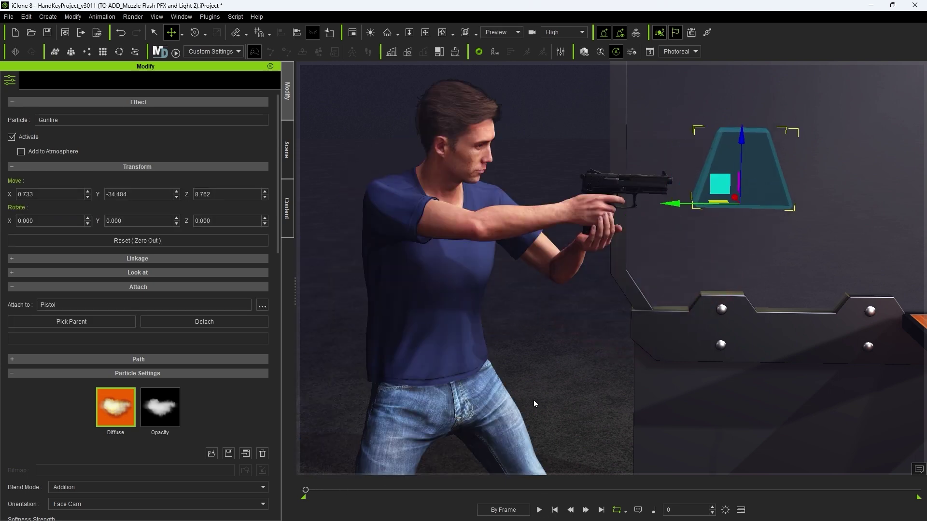
# Play back the muzzle flame and set the Gunfire particle's Size Multiplier to 0.2
pyautogui.press('space')
pyautogui.press('space')
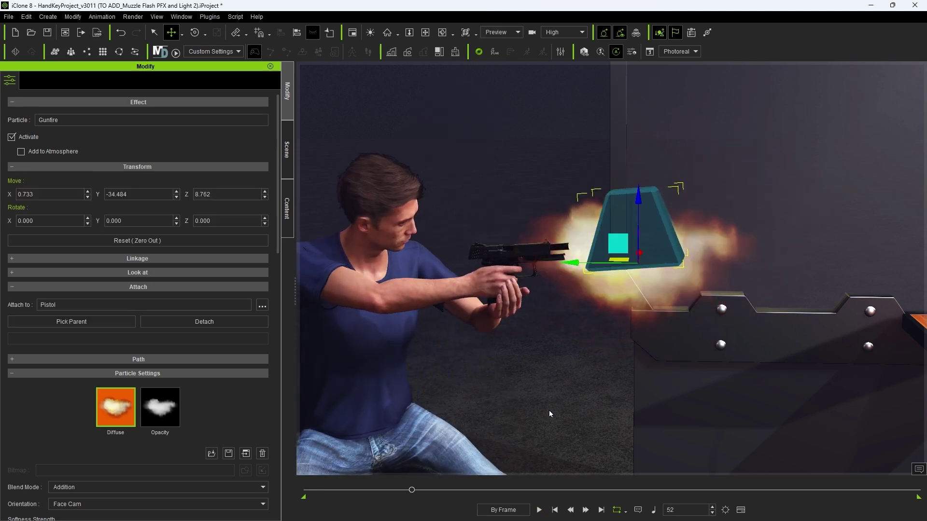
pyautogui.click(555, 510)
pyautogui.scroll(-6, 123, 350)
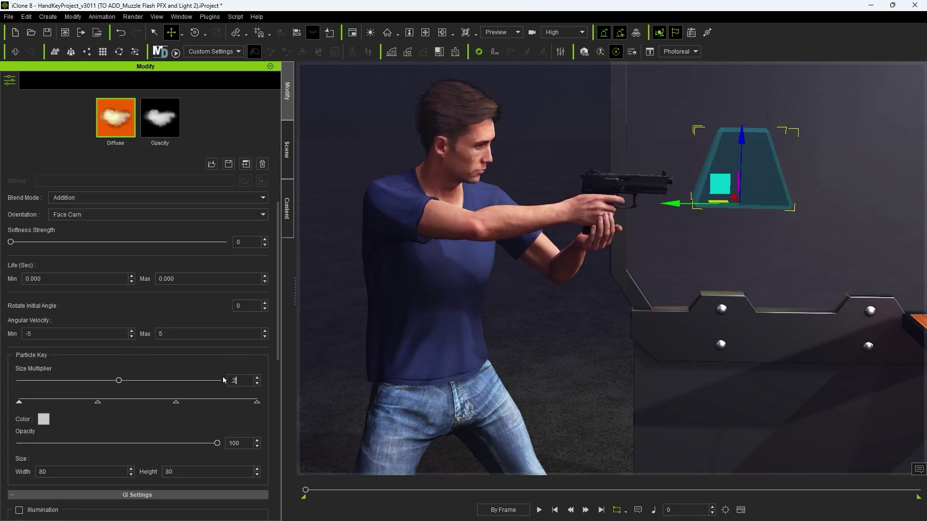
# Hide the Gunfire emitter's shape, align the emitter with the muzzle, and play back the flame
pyautogui.click(289, 173)
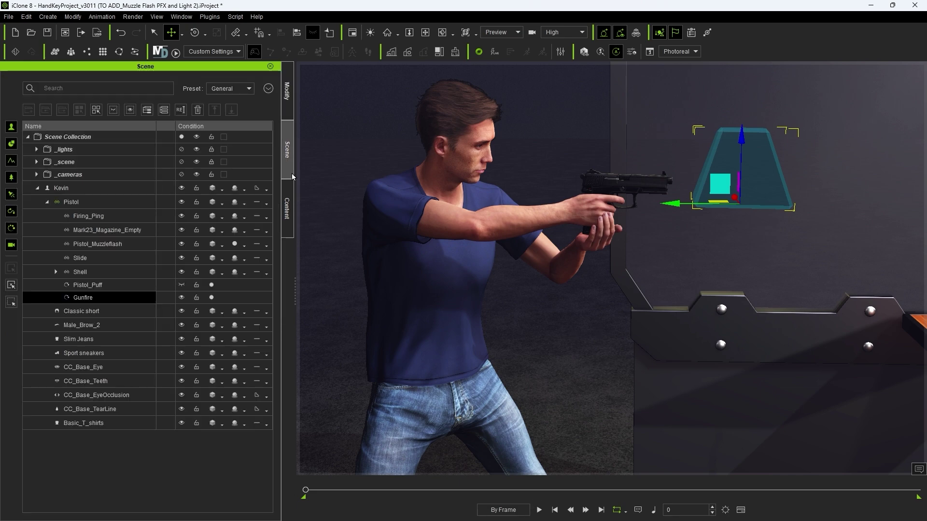
pyautogui.click(182, 298)
pyautogui.press('space')
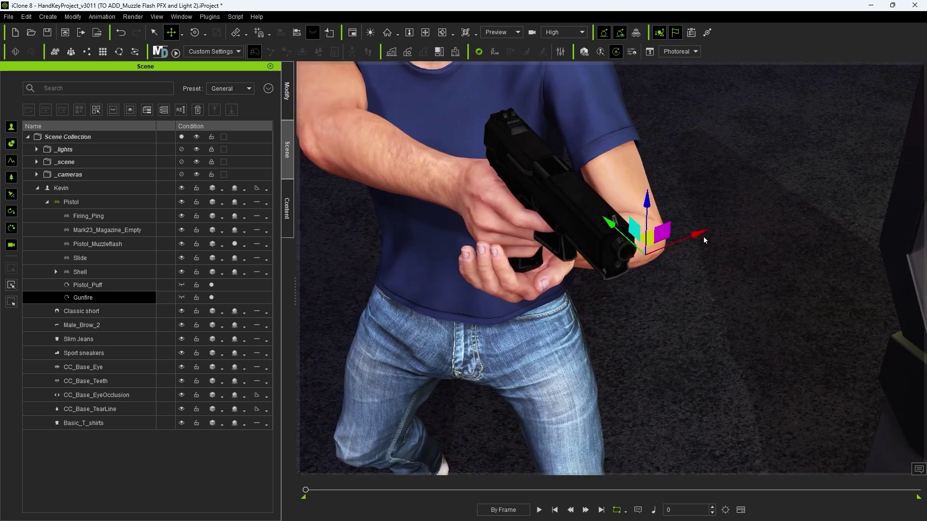
pyautogui.press('space')
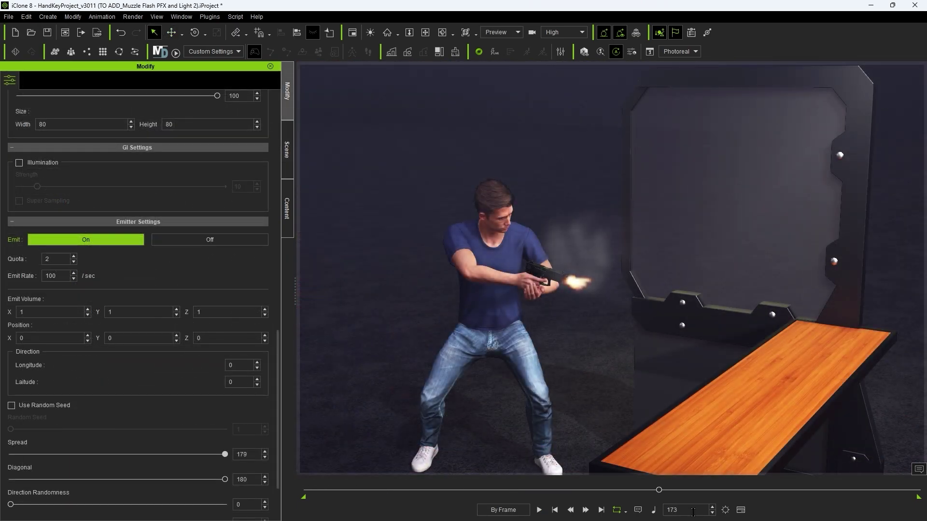
# Show the Gunfire particle's timeline and key its emission off at frame 0
pyautogui.click(741, 510)
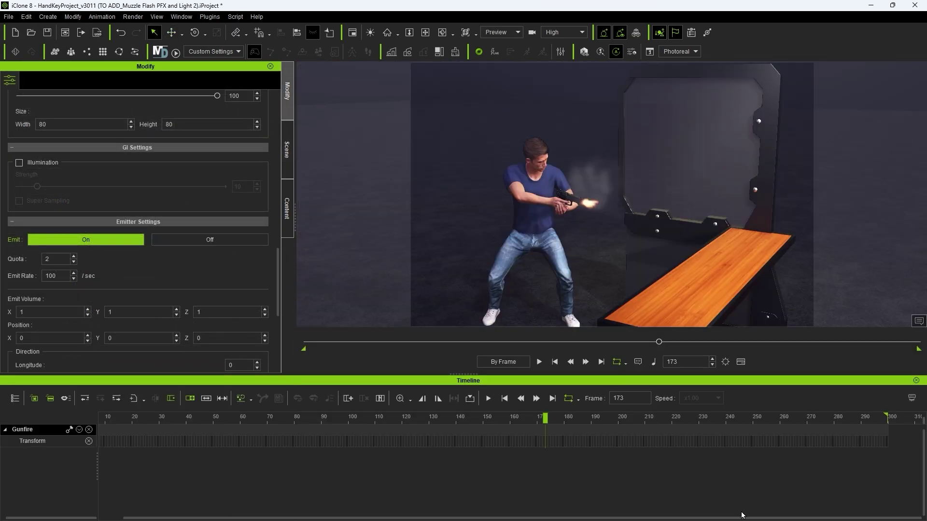
pyautogui.click(555, 362)
pyautogui.moveTo(149, 423); pyautogui.dragTo(221, 427)
pyautogui.click(211, 240)
pyautogui.scroll(5, 584, 190)
pyautogui.moveTo(596, 225); pyautogui.dragTo(712, 249, button='middle')
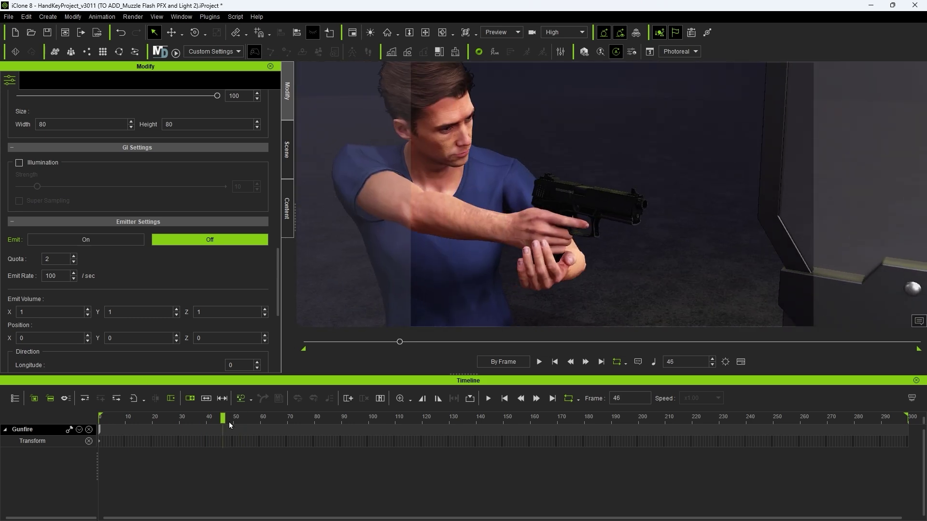
# Key the Gunfire emitter on at frame 46 and off at frame 47
pyautogui.moveTo(220, 419); pyautogui.dragTo(224, 417)
pyautogui.click(126, 240)
pyautogui.moveTo(223, 415); pyautogui.dragTo(225, 415)
pyautogui.click(196, 241)
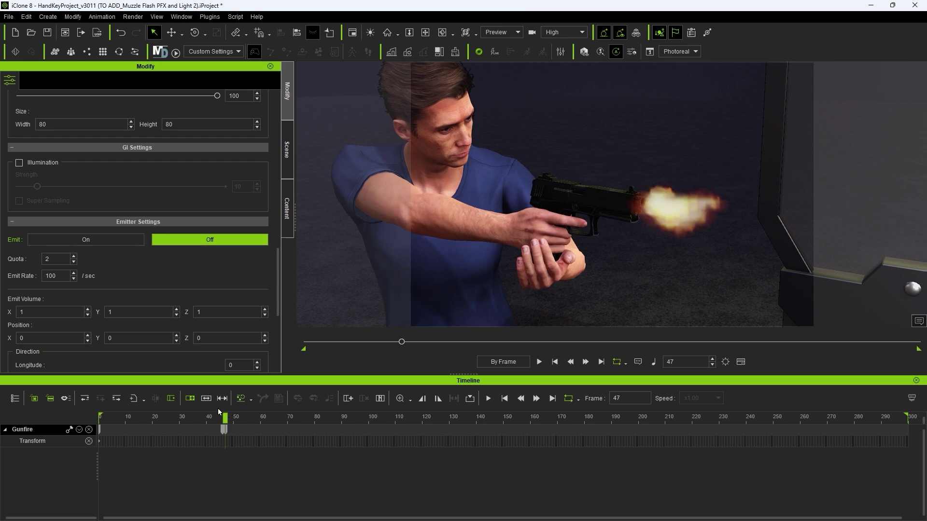
# Expand Gunfire's Emit track, copy its on and off keys to the next two shots, and play back the gunfire
pyautogui.click(80, 430)
pyautogui.click(95, 449)
pyautogui.moveTo(202, 438); pyautogui.dragTo(417, 422)
pyautogui.hotkey('ctrl', 'c')
pyautogui.hotkey('ctrl', 'v')
pyautogui.hotkey('ctrl', 'v')
pyautogui.click(185, 418)
pyautogui.press('space')
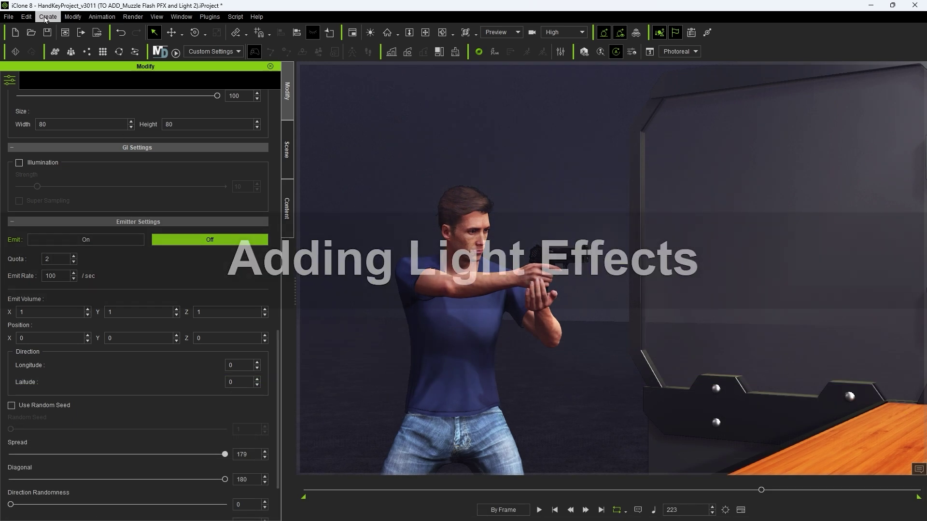
# Add a point light to the scene and attach it to the Pistol
pyautogui.click(46, 17)
pyautogui.moveTo(96, 131)
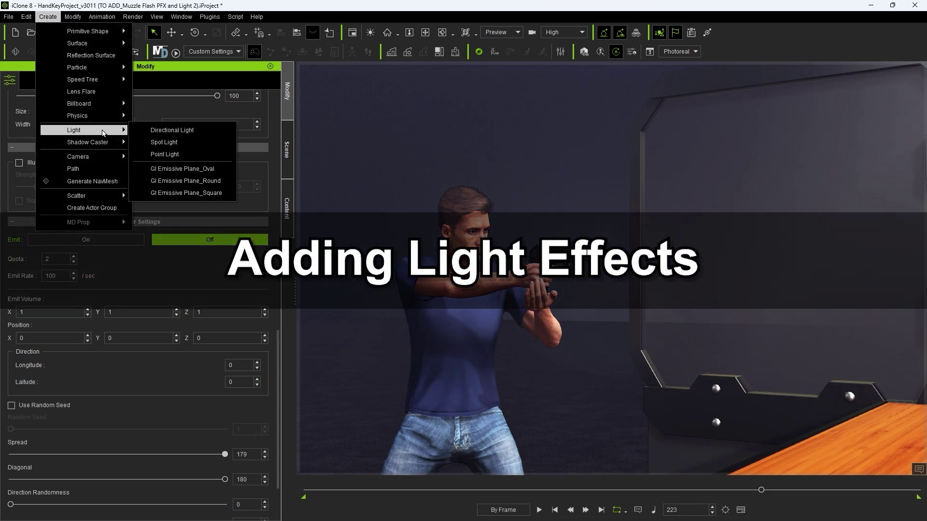
pyautogui.click(201, 154)
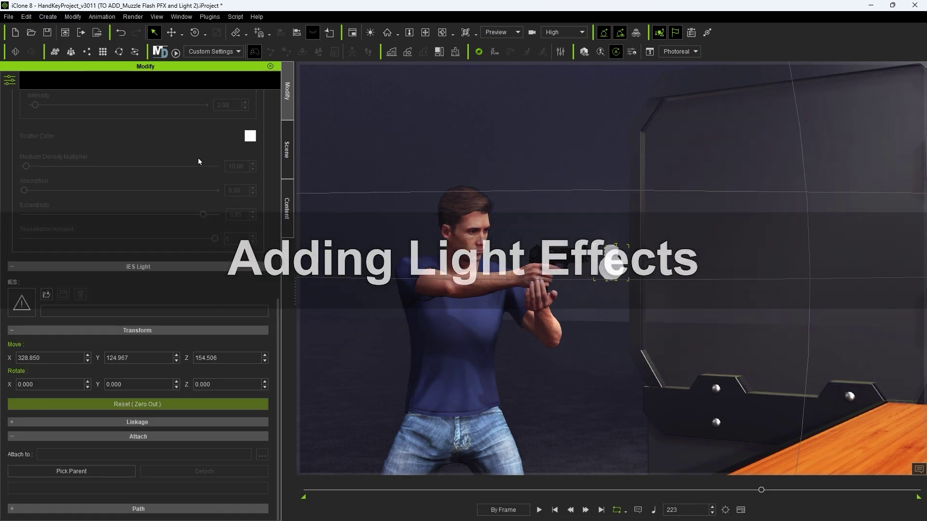
pyautogui.click(287, 150)
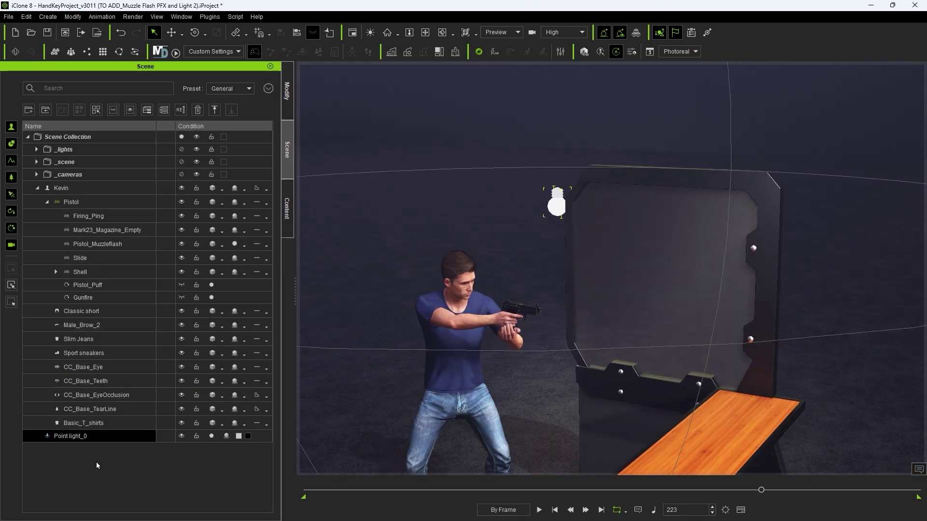
pyautogui.click(26, 16)
pyautogui.moveTo(122, 203)
pyautogui.click(202, 197)
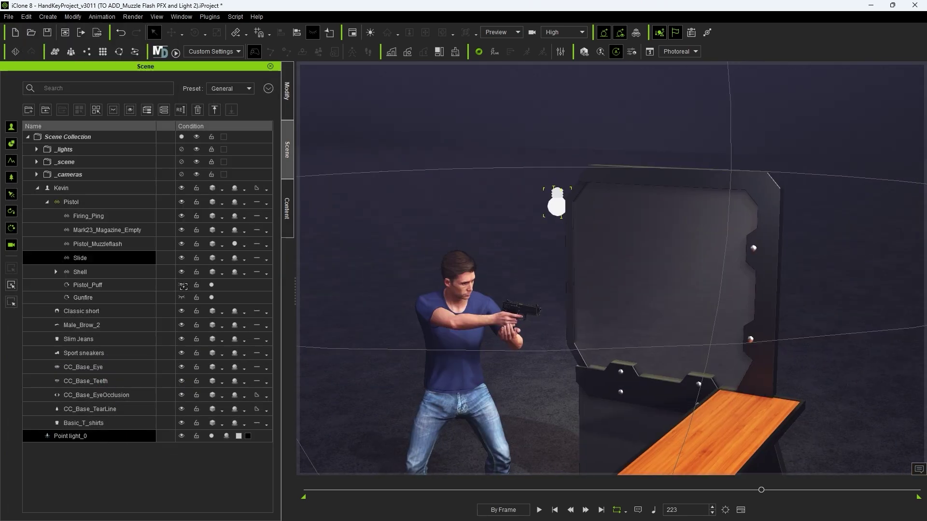
pyautogui.click(72, 202)
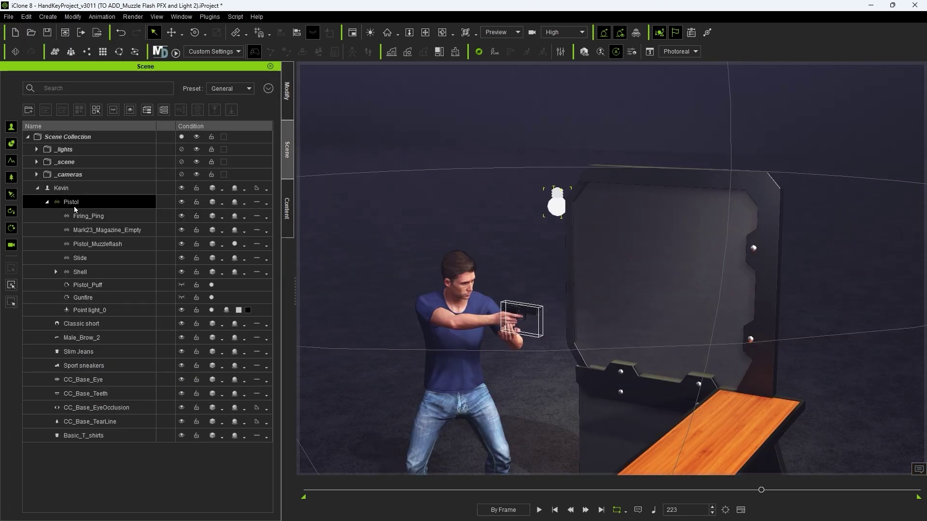
# Zero out the point light's transform and move it in front of the muzzle, to about X 0.6, Y -30, Z 13.9
pyautogui.click(86, 310)
pyautogui.click(287, 104)
pyautogui.scroll(-10, 120, 268)
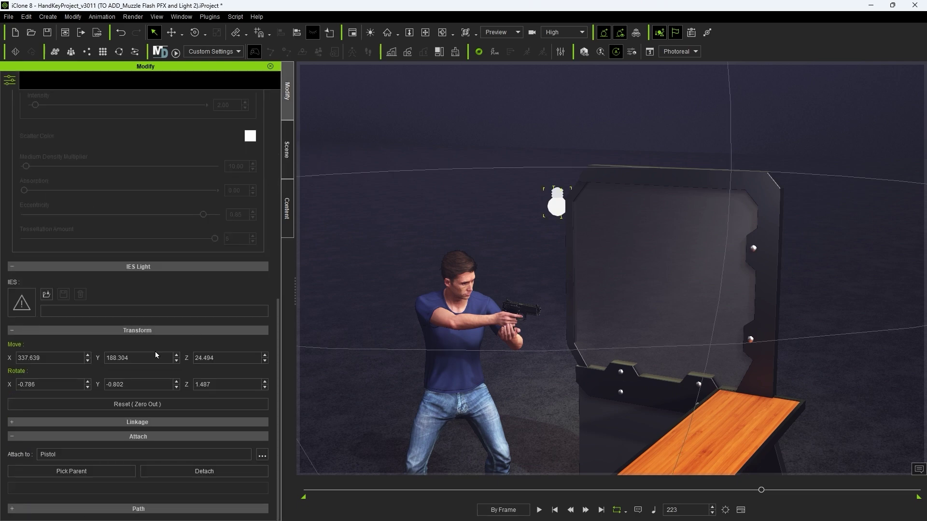
pyautogui.click(99, 407)
pyautogui.press('w')
pyautogui.moveTo(470, 358); pyautogui.dragTo(492, 345, button='right')
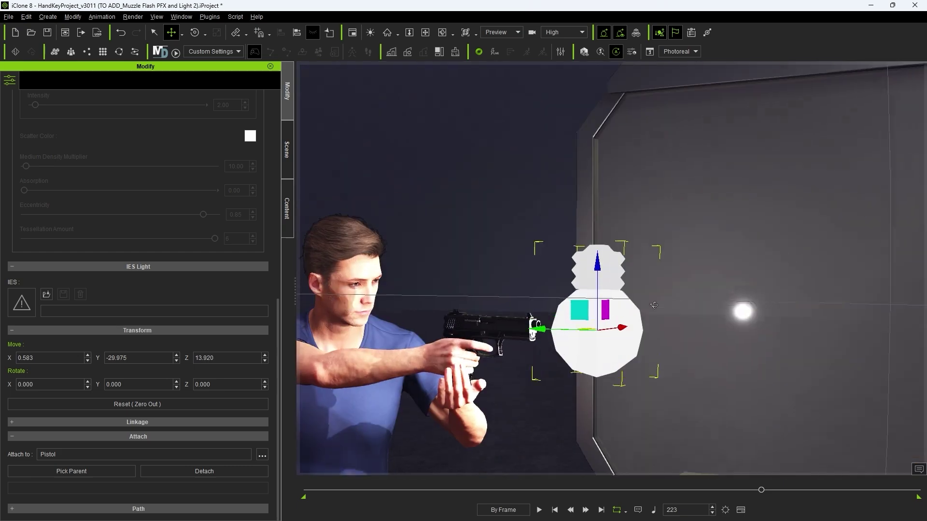
pyautogui.scroll(10, 132, 282)
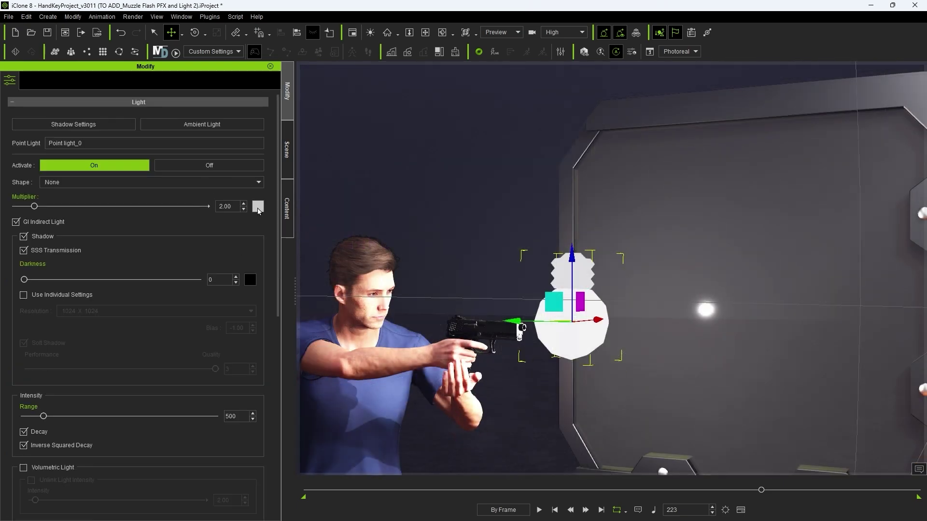
# Change the point light's colour to amber, HTML #c89618
pyautogui.click(258, 206)
pyautogui.moveTo(372, 161); pyautogui.dragTo(687, 266)
pyautogui.moveTo(854, 293); pyautogui.dragTo(858, 294)
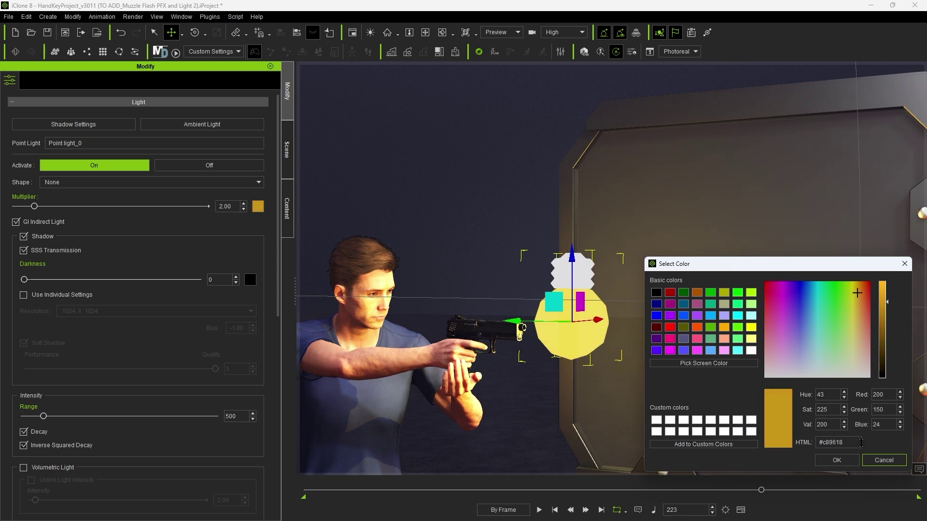
pyautogui.click(836, 460)
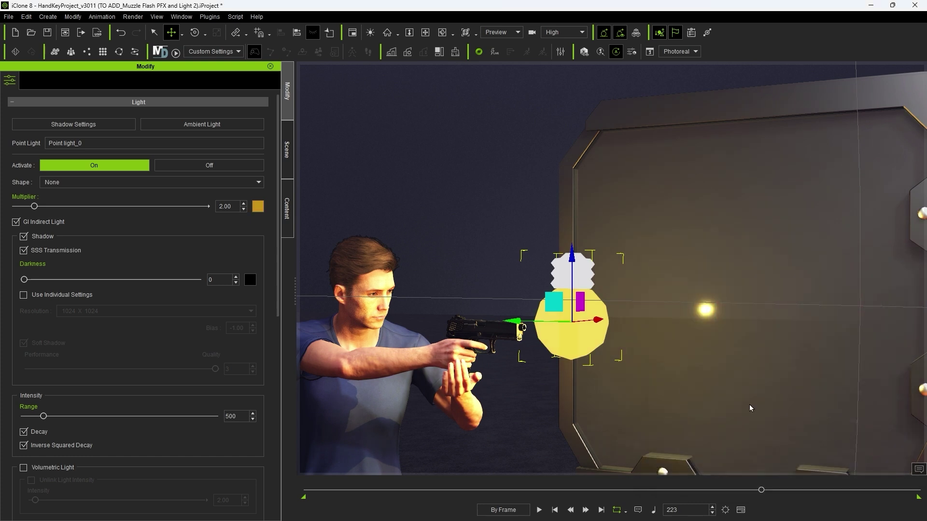
# Turn the point light off and show its Active track in the timeline
pyautogui.click(187, 166)
pyautogui.click(740, 509)
pyautogui.moveTo(103, 423); pyautogui.dragTo(107, 422)
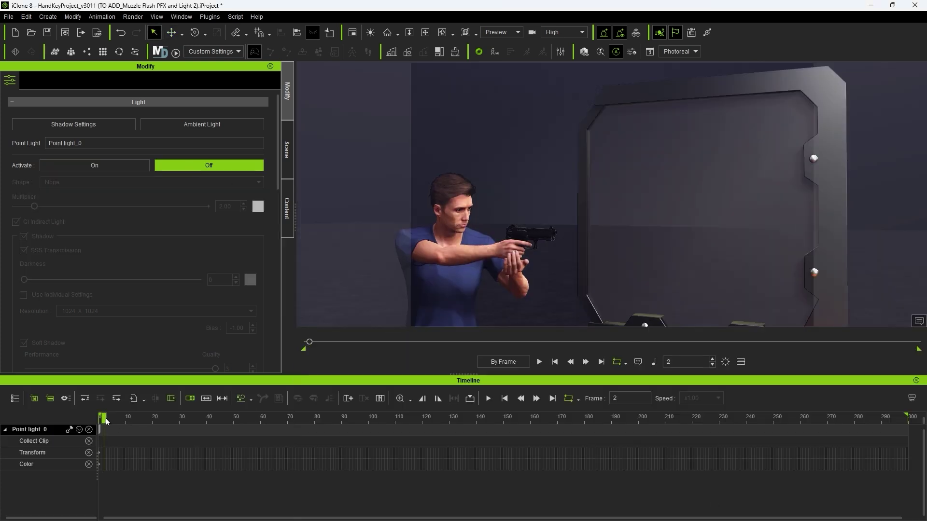
pyautogui.click(79, 429)
pyautogui.click(100, 337)
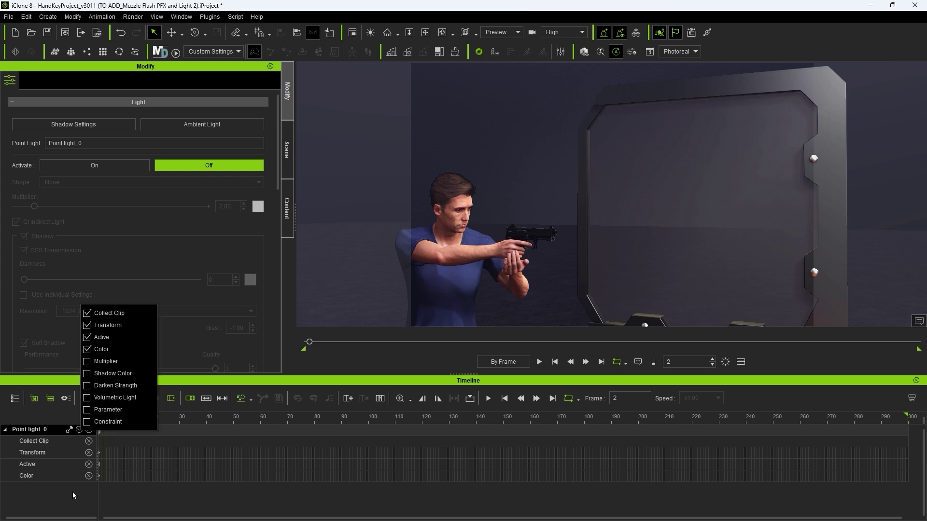
pyautogui.click(79, 430)
# Key the point light on at frame 47 and off at frame 48
pyautogui.moveTo(105, 417); pyautogui.dragTo(227, 423)
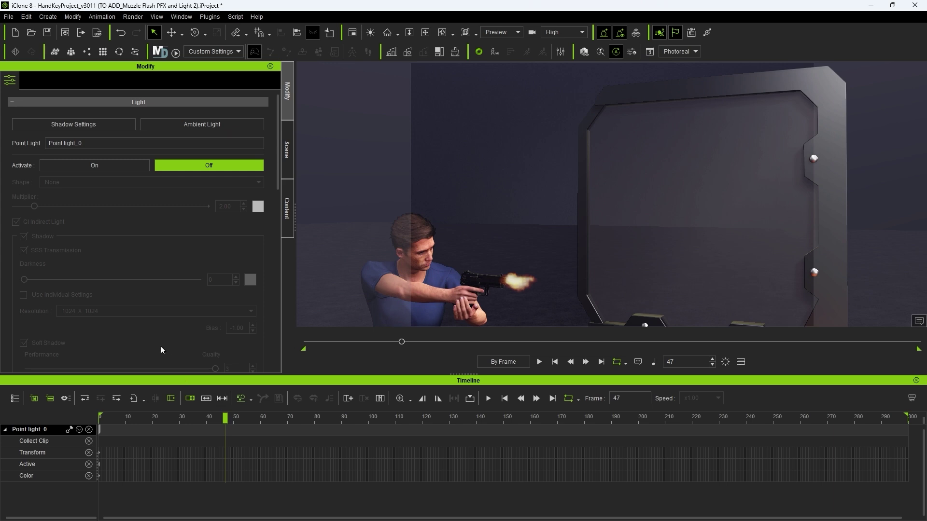
pyautogui.click(124, 166)
pyautogui.press('Left')
pyautogui.press('Right')
pyautogui.press('Right')
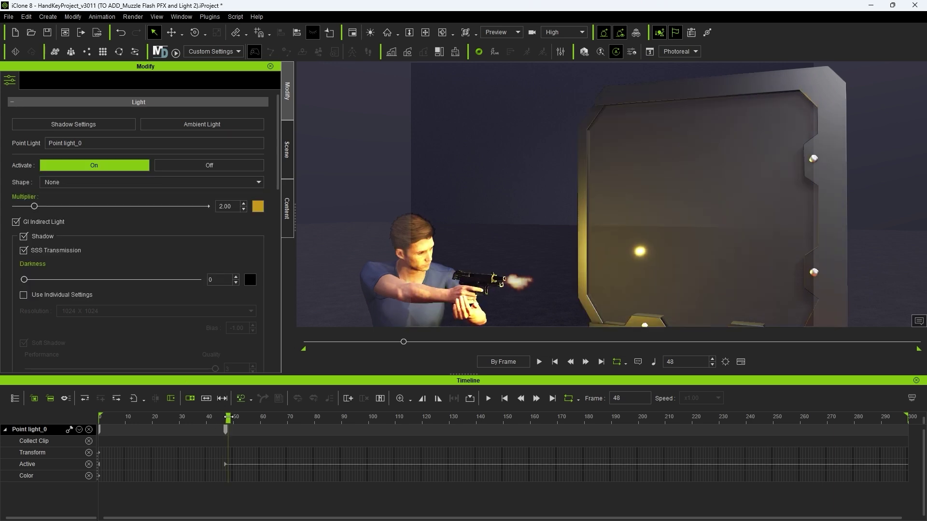
pyautogui.click(189, 166)
# Copy the light's on and off keys to the next two shots, and play back the muzzle flash
pyautogui.moveTo(237, 426); pyautogui.dragTo(209, 433)
pyautogui.moveTo(215, 434); pyautogui.dragTo(236, 429)
pyautogui.hotkey('ctrl', 'c')
pyautogui.moveTo(202, 418)
pyautogui.mouseDown()
pyautogui.moveTo(420, 418)
pyautogui.moveTo(203, 416)
pyautogui.mouseUp()
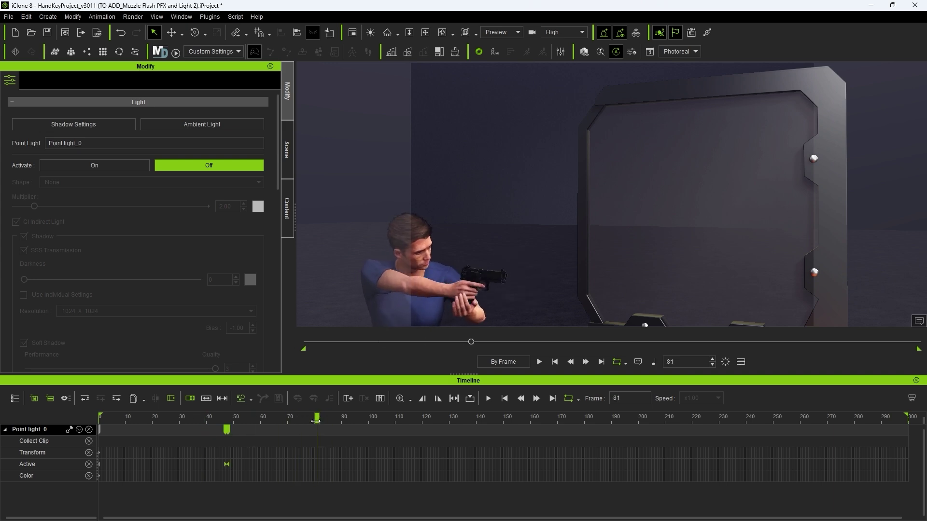
pyautogui.hotkey('ctrl', 'v')
pyautogui.hotkey('ctrl', 'v')
pyautogui.press('space')
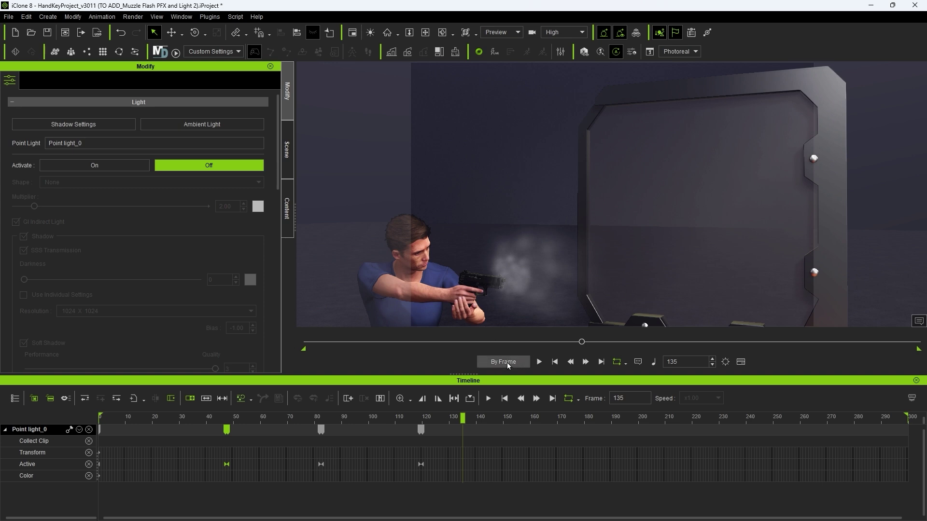
pyautogui.click(506, 363)
pyautogui.click(207, 417)
pyautogui.press('space')
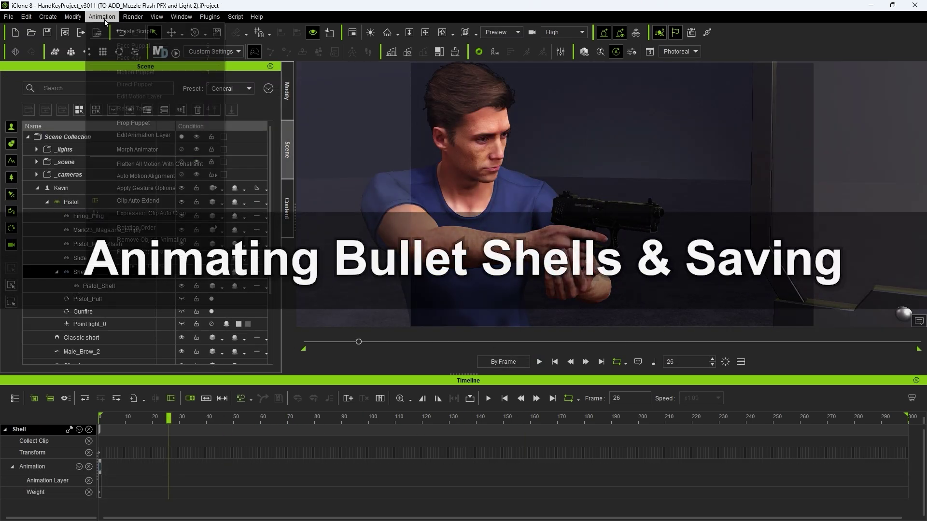
# Open Pistol_Shell for animation layer editing with Bone Edit Mode off, and try moving the shell upward
pyautogui.click(102, 16)
pyautogui.click(172, 139)
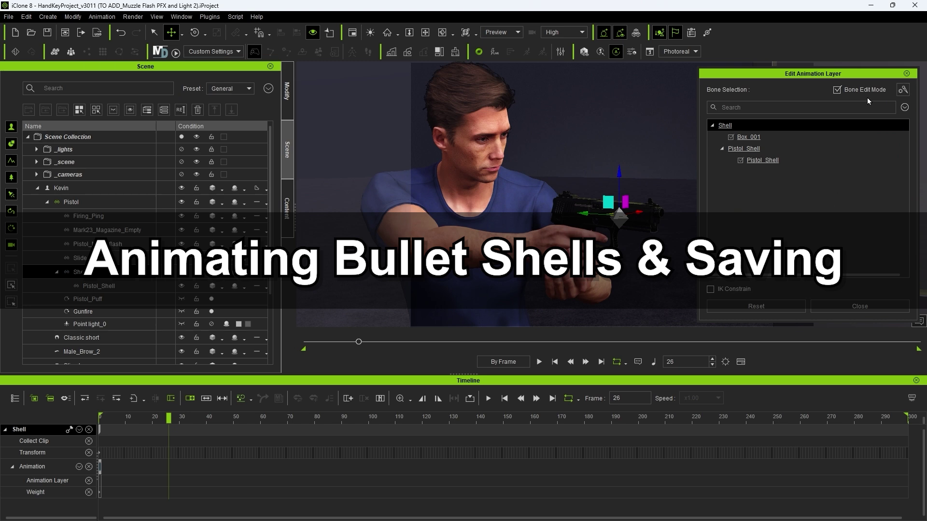
pyautogui.click(836, 90)
pyautogui.click(105, 287)
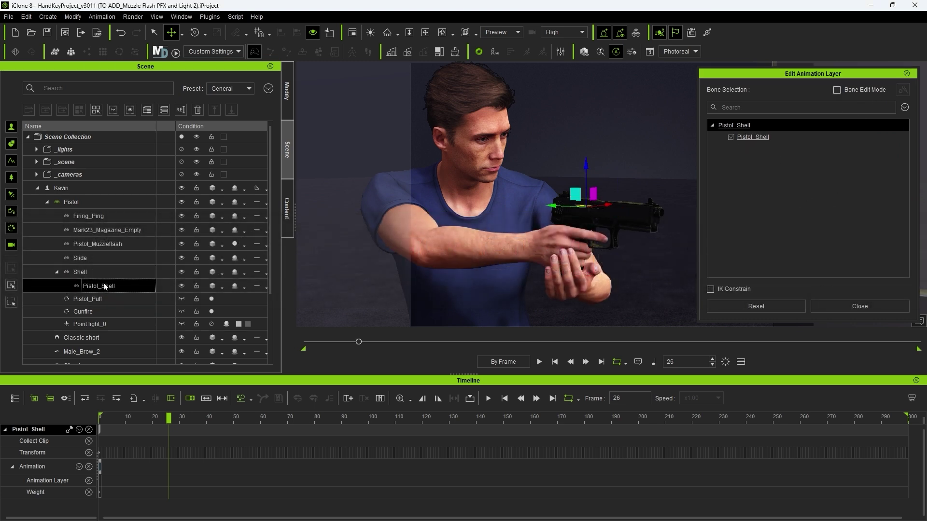
pyautogui.click(736, 127)
pyautogui.moveTo(586, 164); pyautogui.dragTo(585, 114)
pyautogui.hotkey('ctrl', 'z')
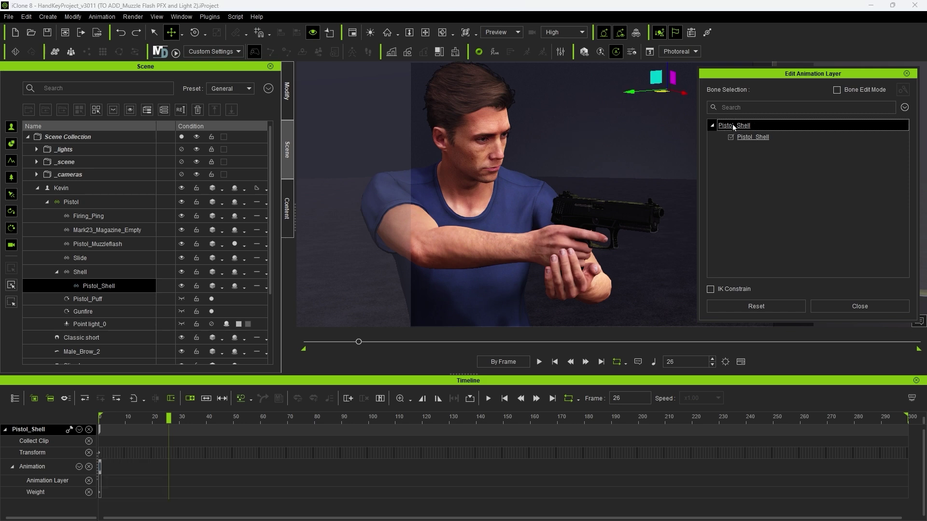
# Key Pistol_Shell's starting pose inside the pistol at frame 49
pyautogui.click(110, 418)
pyautogui.moveTo(134, 420); pyautogui.dragTo(232, 428)
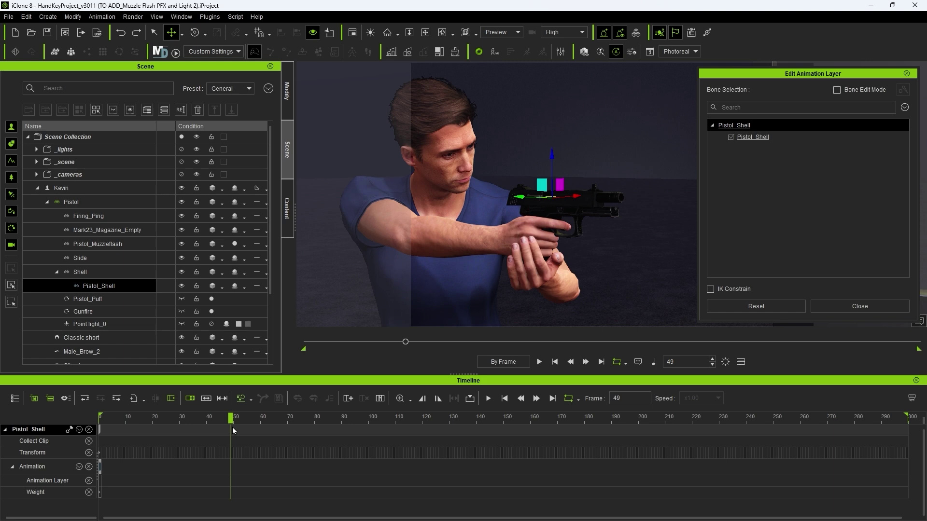
pyautogui.click(770, 311)
# At frame 56, move Pistol_Shell up and away from the pistol to about the character's head height
pyautogui.moveTo(235, 423); pyautogui.dragTo(251, 418)
pyautogui.moveTo(553, 181); pyautogui.dragTo(524, 200, button='right')
pyautogui.scroll(-5, 540, 193)
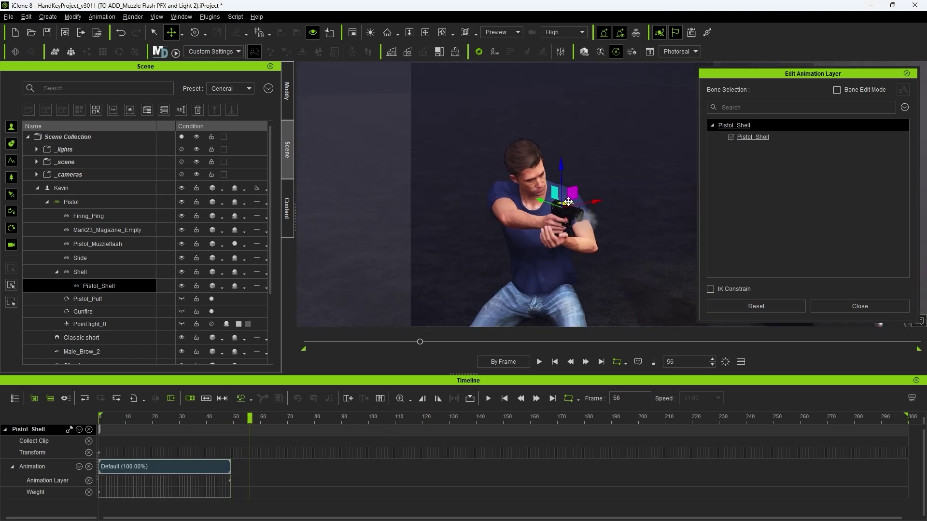
pyautogui.moveTo(566, 191); pyautogui.dragTo(537, 149)
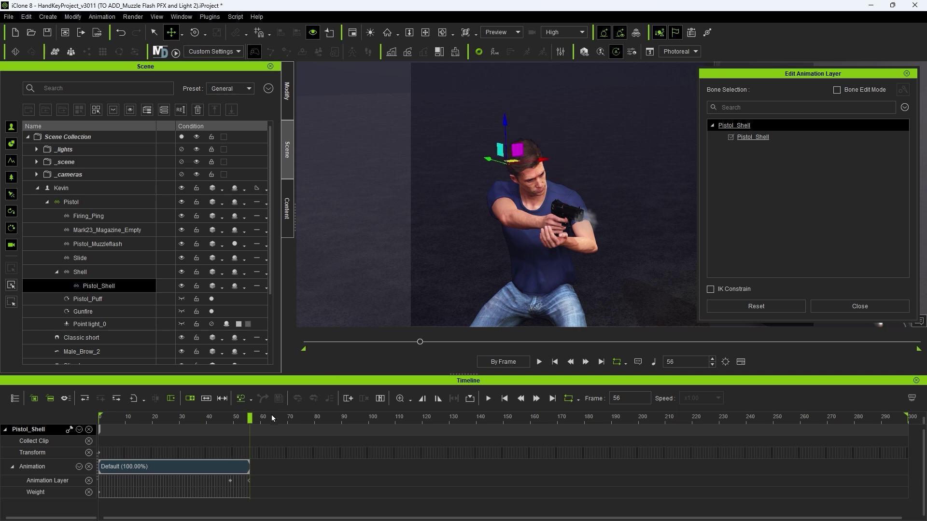
# At frame 79, move Pistol_Shell down to the floor in front of the character's feet
pyautogui.moveTo(253, 422); pyautogui.dragTo(312, 420)
pyautogui.scroll(-4, 524, 227)
pyautogui.moveTo(524, 231); pyautogui.dragTo(579, 145, button='middle')
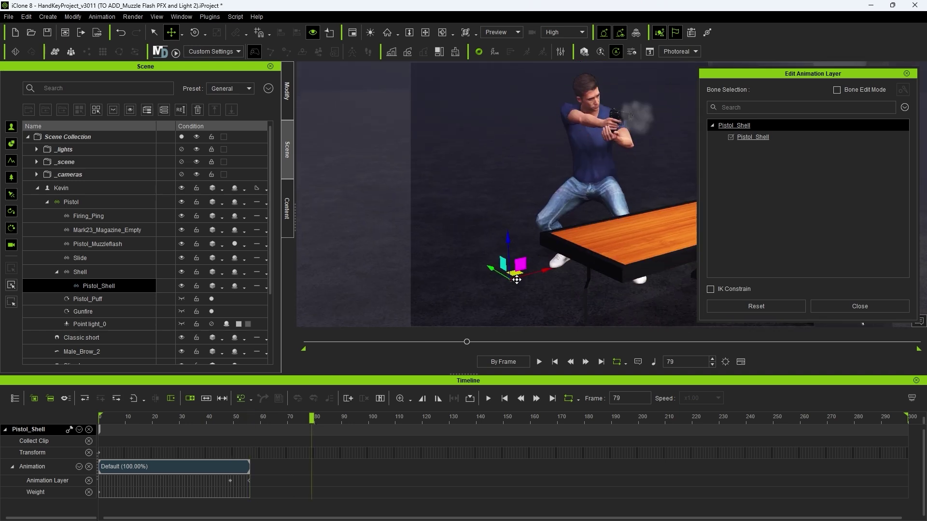
pyautogui.moveTo(516, 279); pyautogui.dragTo(513, 291)
pyautogui.moveTo(512, 291); pyautogui.dragTo(539, 203, button='middle')
pyautogui.scroll(5, 580, 188)
pyautogui.moveTo(643, 163); pyautogui.dragTo(594, 131, button='middle')
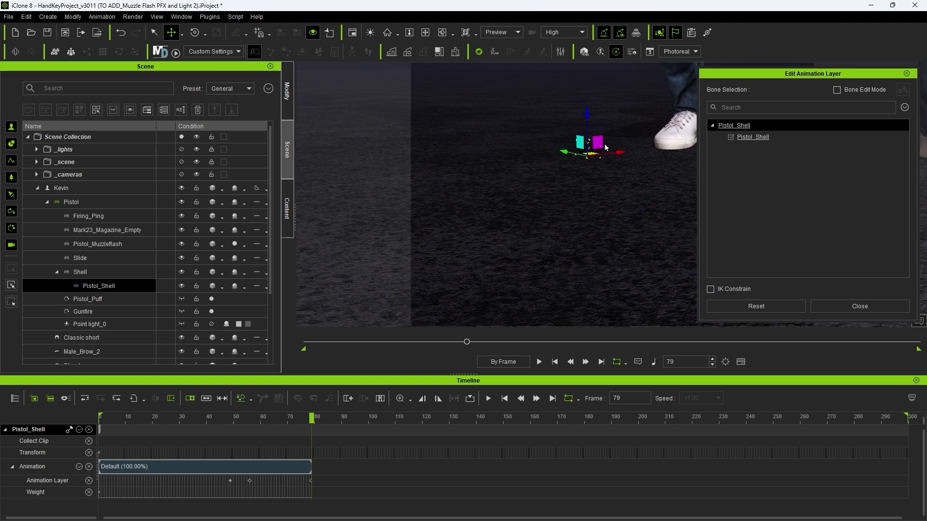
pyautogui.moveTo(599, 144); pyautogui.dragTo(580, 241)
pyautogui.scroll(5, 579, 241)
pyautogui.moveTo(546, 285); pyautogui.dragTo(610, 188, button='middle')
pyautogui.moveTo(610, 187); pyautogui.dragTo(555, 188, button='right')
pyautogui.scroll(-5, 576, 187)
pyautogui.moveTo(541, 198); pyautogui.dragTo(547, 243)
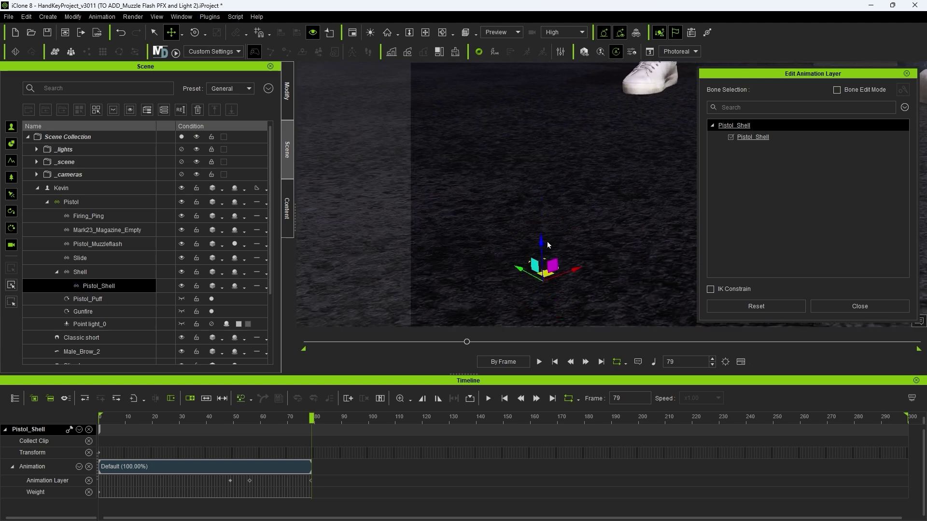
# Fine-tune Pistol_Shell's height at frame 79 so that the shell rests on the floor
pyautogui.moveTo(548, 246); pyautogui.dragTo(543, 258, button='right')
pyautogui.scroll(5, 542, 261)
pyautogui.moveTo(531, 269); pyautogui.dragTo(530, 236)
pyautogui.moveTo(531, 237); pyautogui.dragTo(655, 214, button='right')
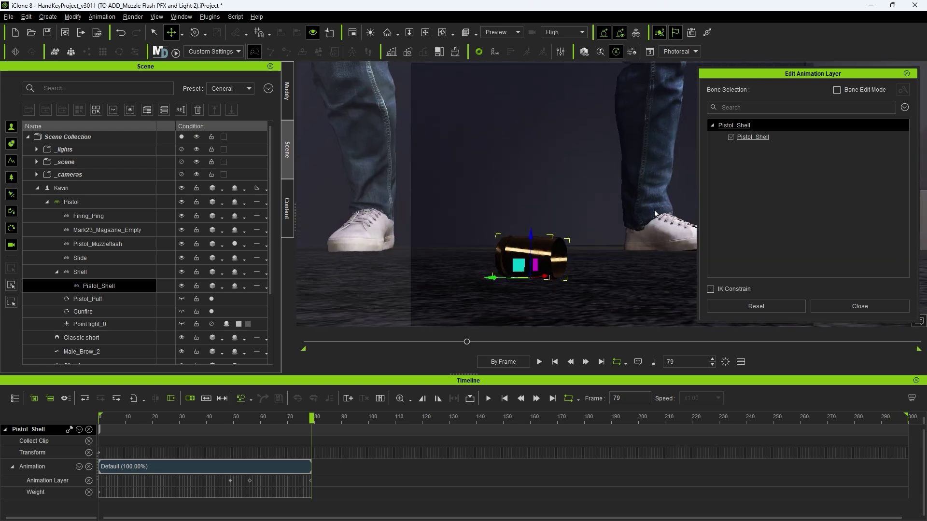
pyautogui.moveTo(531, 236); pyautogui.dragTo(533, 244)
pyautogui.scroll(-8, 533, 251)
pyautogui.moveTo(534, 251); pyautogui.dragTo(538, 290, button='right')
# Rotate Pistol_Shell in mid-air at its frame 56 key
pyautogui.doubleClick(250, 481)
pyautogui.moveTo(557, 196); pyautogui.dragTo(540, 241, button='middle')
pyautogui.scroll(8, 534, 159)
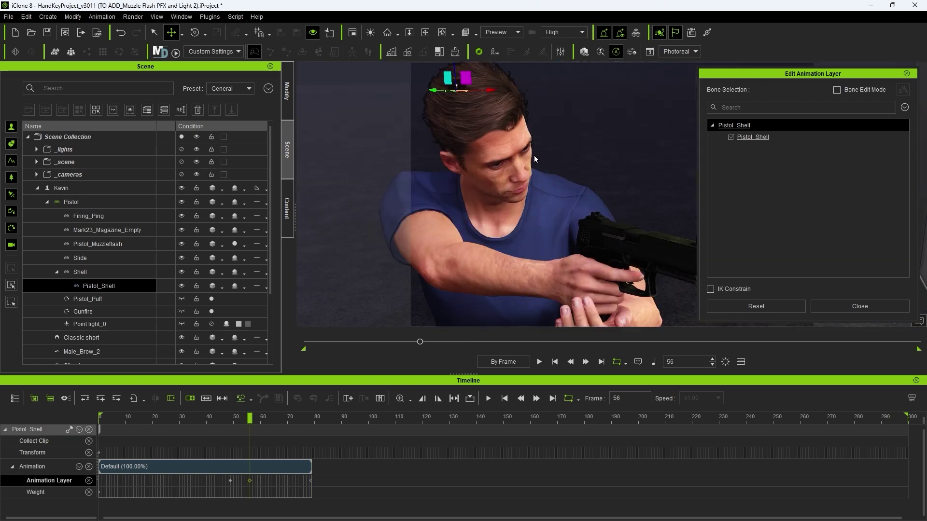
pyautogui.scroll(3, 534, 159)
pyautogui.moveTo(535, 159); pyautogui.dragTo(525, 175, button='right')
pyautogui.scroll(-3, 531, 181)
pyautogui.press('e')
pyautogui.moveTo(555, 225); pyautogui.dragTo(540, 207)
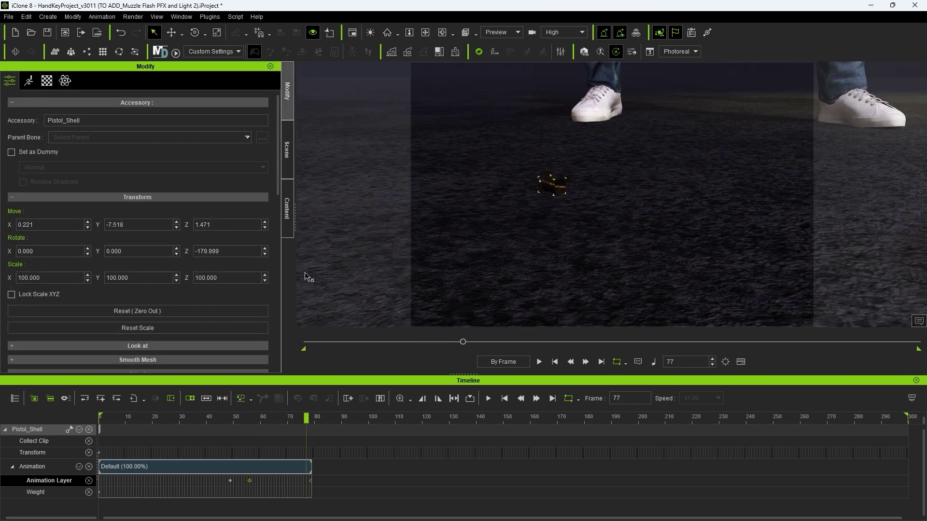
# Key Pistol_Shell hidden at about frame 78 and show its Visible track in the timeline
pyautogui.scroll(-5, 123, 246)
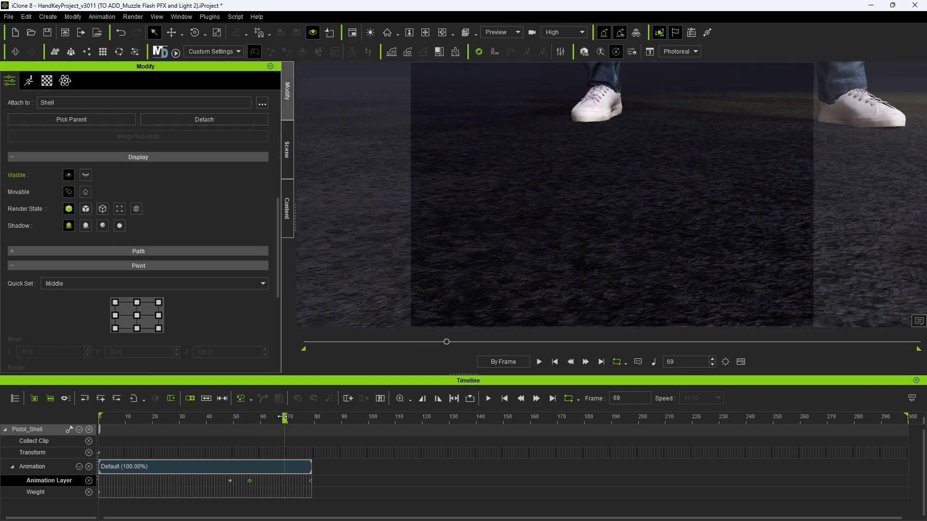
pyautogui.click(87, 179)
pyautogui.click(79, 429)
pyautogui.click(154, 507)
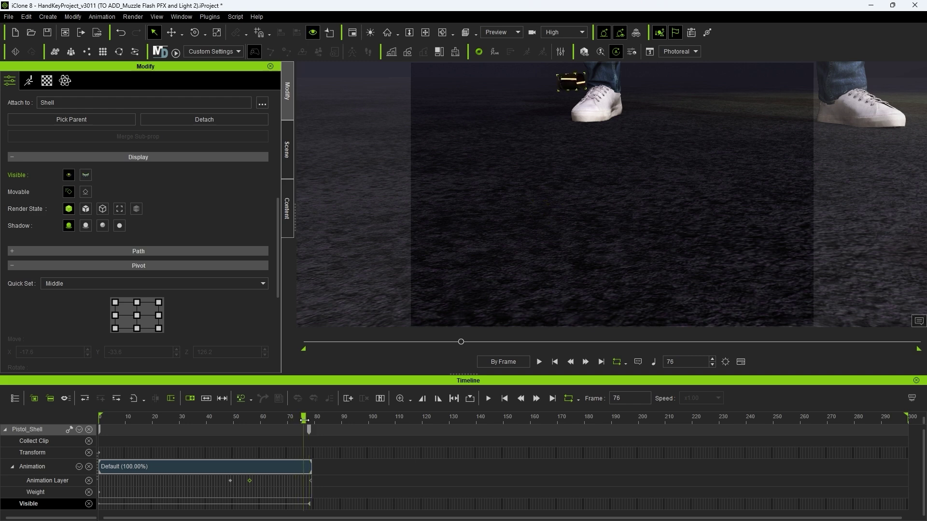
pyautogui.moveTo(304, 420); pyautogui.dragTo(312, 420)
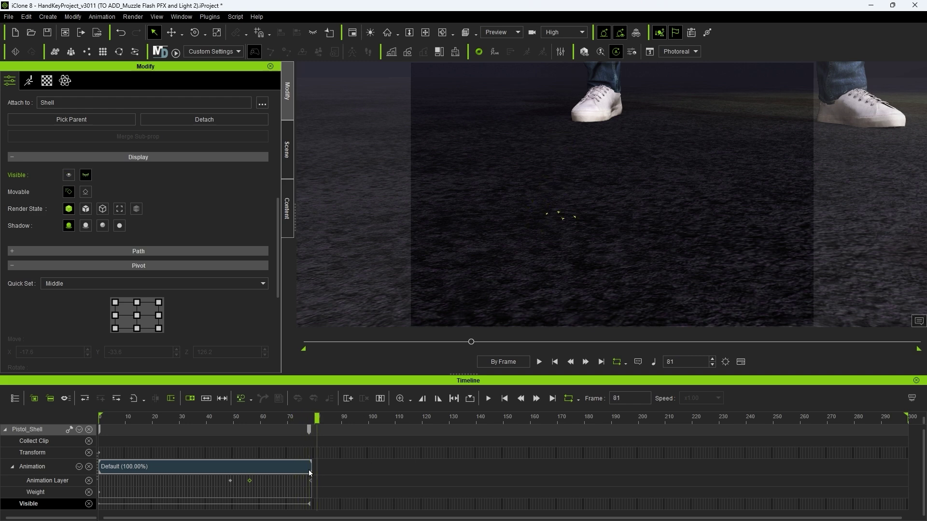
# Extend Pistol_Shell's animation clip to about frame 290 and repeat its animation layer keys for the second shot from about frame 83
pyautogui.moveTo(312, 475); pyautogui.dragTo(811, 478)
pyautogui.click(336, 479)
# Key Pistol_Shell visible at about frame 83 and hidden at frame 112
pyautogui.moveTo(336, 422); pyautogui.dragTo(401, 422)
pyautogui.click(68, 175)
pyautogui.click(85, 175)
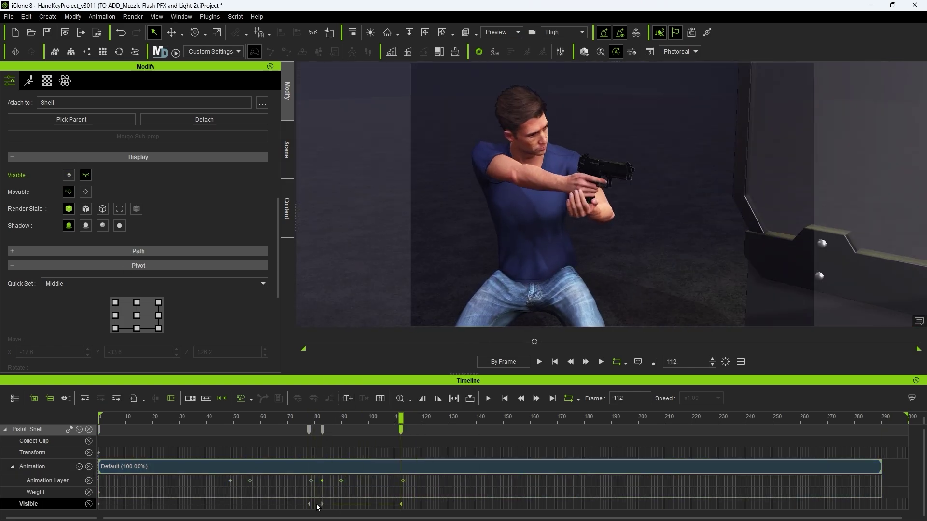
# Copy the second shot's shell animation and visibility keys to the third shot at about frame 120, and play back the result
pyautogui.moveTo(316, 507); pyautogui.dragTo(411, 477)
pyautogui.hotkey('ctrl', 'c')
pyautogui.moveTo(401, 418); pyautogui.dragTo(423, 422)
pyautogui.hotkey('ctrl', 'v')
pyautogui.scroll(-5, 527, 216)
pyautogui.press('space')
pyautogui.press('space')
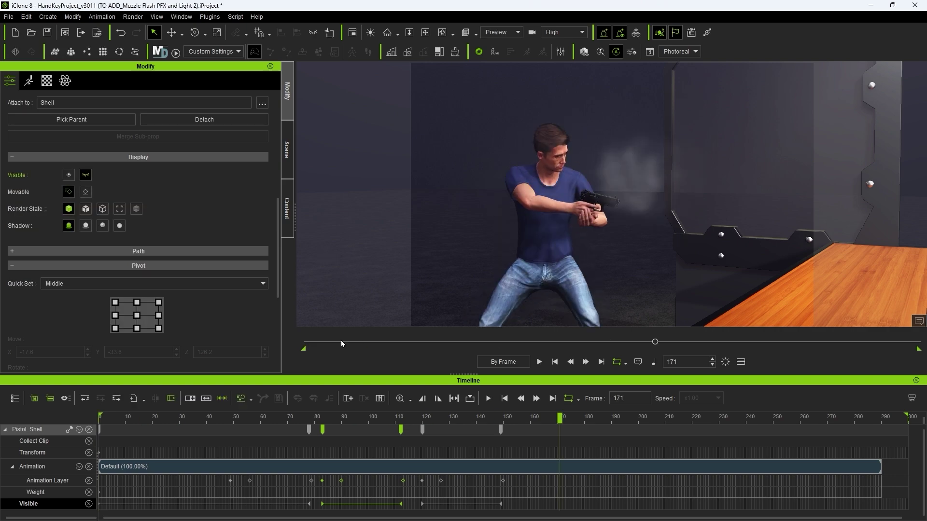
# Reopen Pistol_Shell for animation layer editing at its frame 56 key, and play back the shell ejection
pyautogui.moveTo(242, 419); pyautogui.dragTo(250, 420)
pyautogui.click(250, 480)
pyautogui.press('w')
pyautogui.click(531, 232)
pyautogui.click(287, 150)
pyautogui.click(99, 286)
pyautogui.click(101, 17)
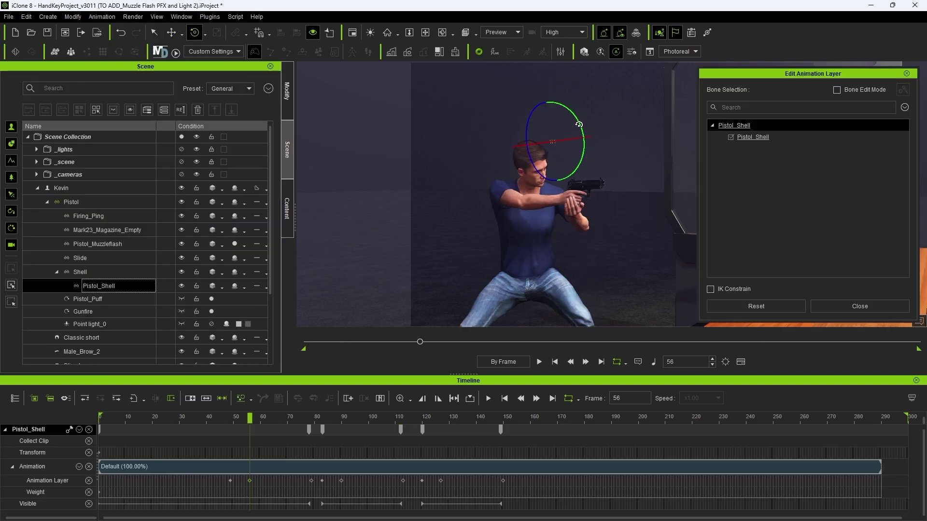
pyautogui.click(209, 421)
pyautogui.press('space')
pyautogui.press('space')
# Go through Pistol_Shell's landing and mid-air keys for the shots and adjust the shell's placement
pyautogui.doubleClick(311, 480)
pyautogui.press('Home')
pyautogui.scroll(-10, 583, 198)
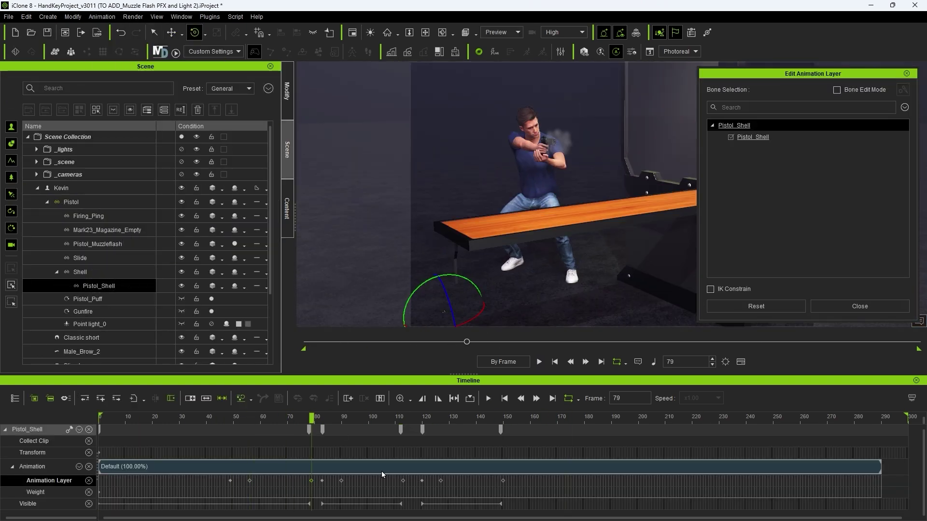
pyautogui.doubleClick(503, 481)
pyautogui.keyDown('alt'); pyautogui.moveTo(425, 231); pyautogui.dragTo(473, 207); pyautogui.keyUp('alt')
pyautogui.doubleClick(422, 481)
pyautogui.doubleClick(441, 480)
pyautogui.press('w')
pyautogui.doubleClick(341, 481)
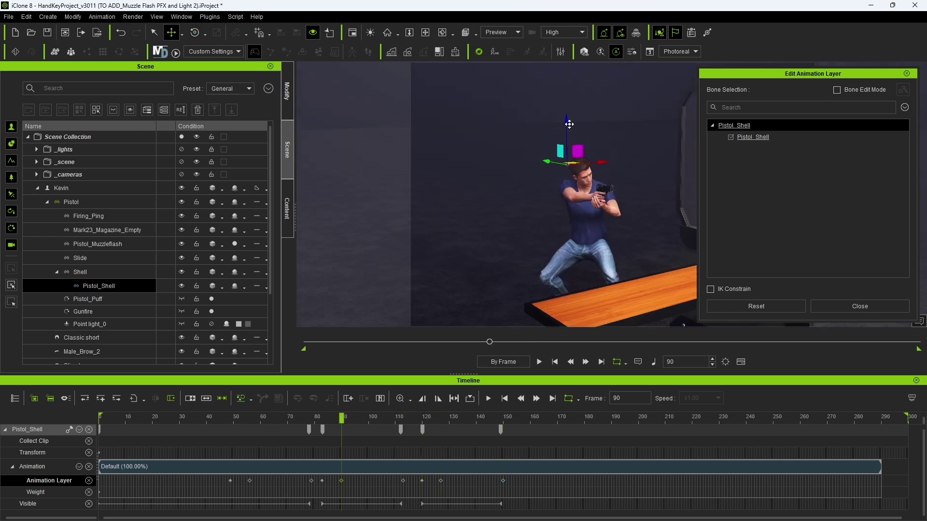
# Close the animation layer editor and play back the shell ejections
pyautogui.click(859, 307)
pyautogui.click(287, 91)
pyautogui.click(219, 418)
pyautogui.press('space')
pyautogui.press('space')
# Shift the three mid-air shell keys slightly earlier, to about frames 55, 89 and 126, and review the shots
pyautogui.moveTo(440, 480); pyautogui.dragTo(438, 481)
pyautogui.moveTo(341, 481); pyautogui.dragTo(339, 481)
pyautogui.moveTo(250, 481); pyautogui.dragTo(246, 480)
pyautogui.click(201, 420)
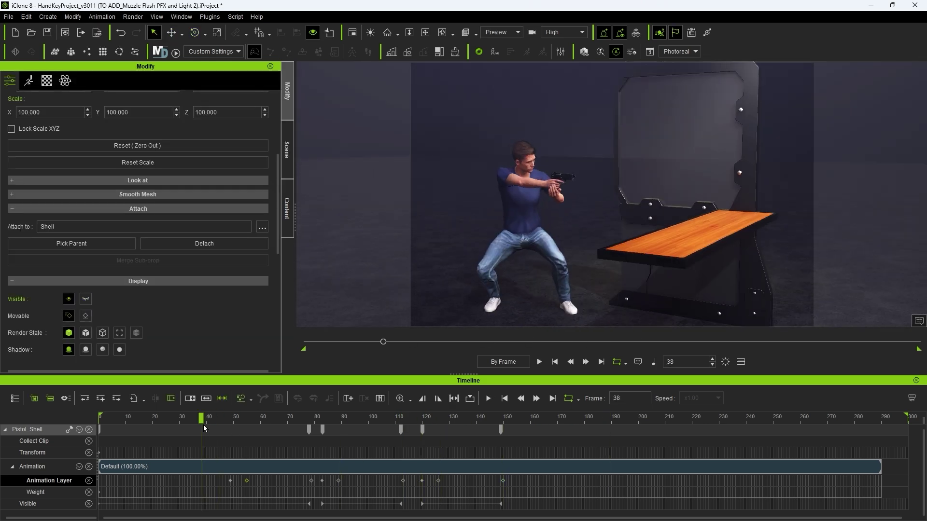
pyautogui.click(445, 419)
pyautogui.keyDown('alt'); pyautogui.moveTo(545, 232); pyautogui.dragTo(599, 219); pyautogui.keyUp('alt')
pyautogui.press('w')
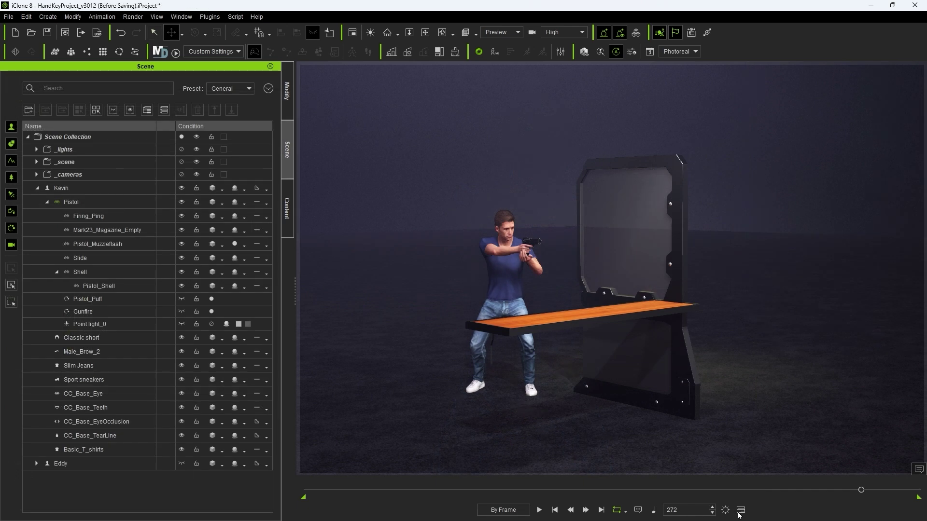
# Show the character's motion track in the timeline and set the collection range to match the Gun_Shoot clip
pyautogui.click(741, 510)
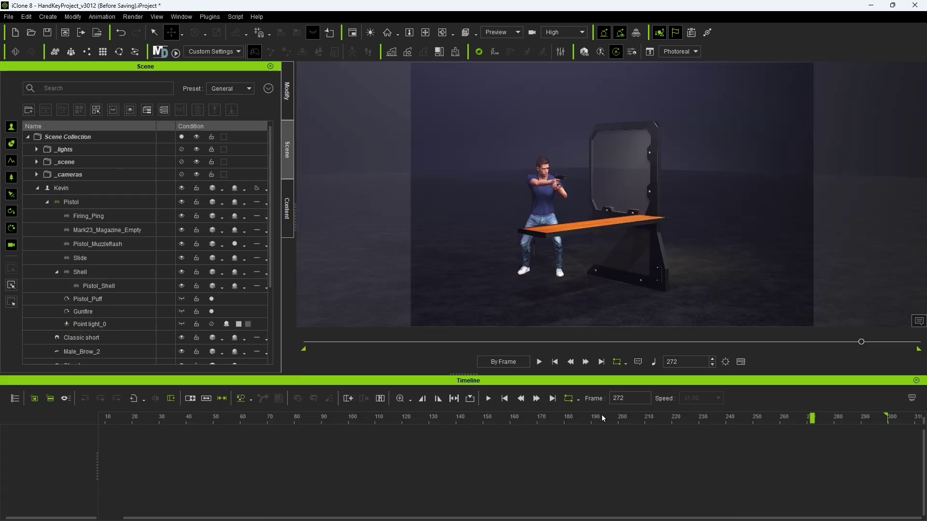
pyautogui.click(535, 181)
pyautogui.click(399, 473)
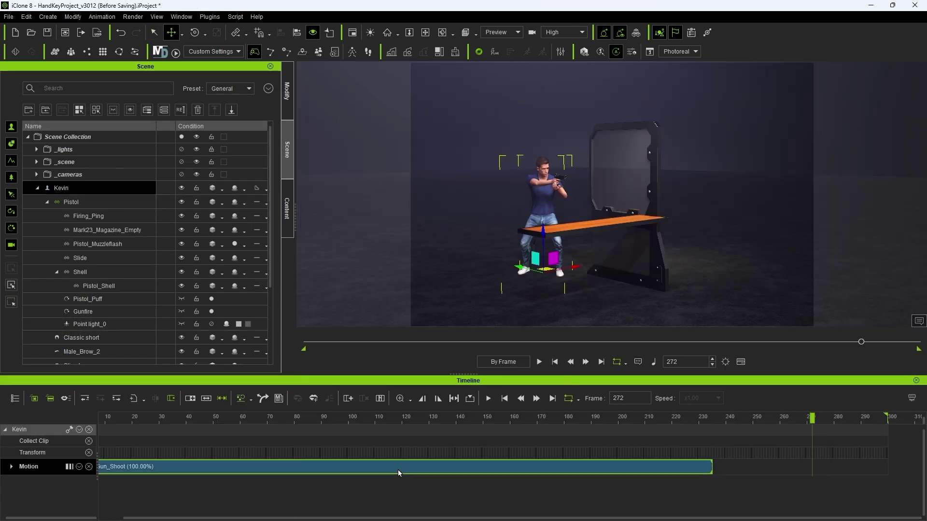
pyautogui.rightClick(398, 473)
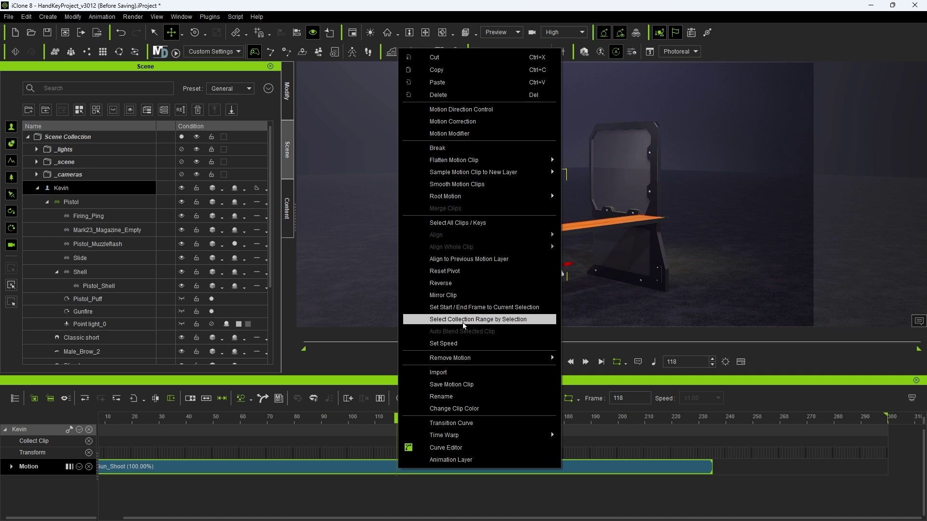
pyautogui.click(537, 325)
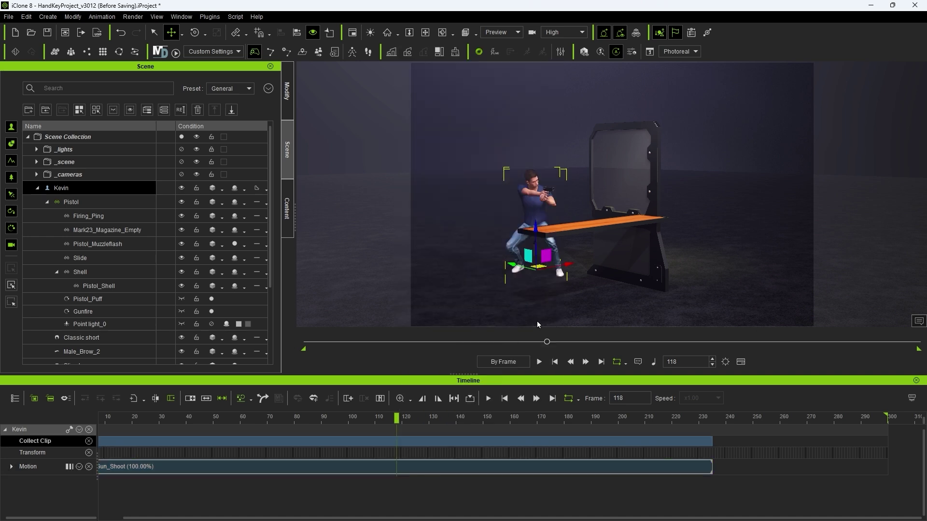
# Save the collected range as a MotionPlus file named Gun Fire 01, with the Pistol included as an auto-load accessory
pyautogui.rightClick(491, 448)
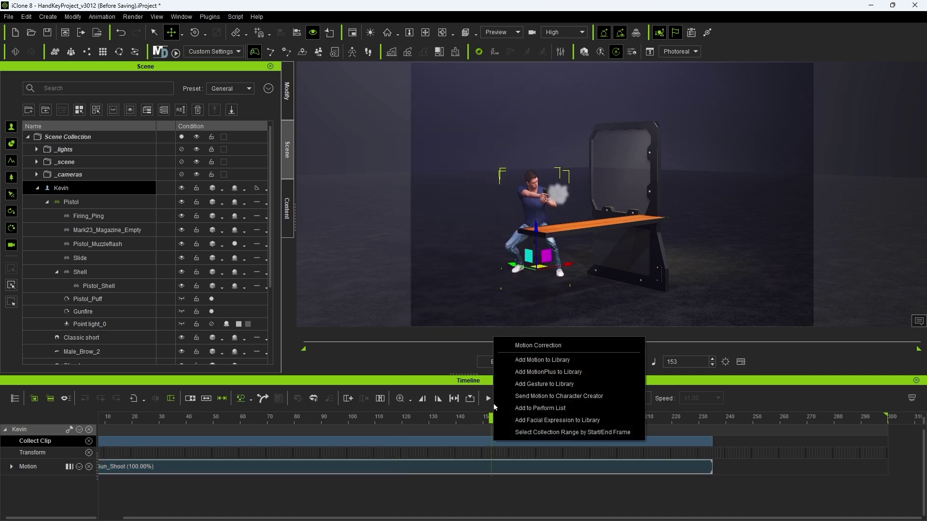
pyautogui.click(591, 376)
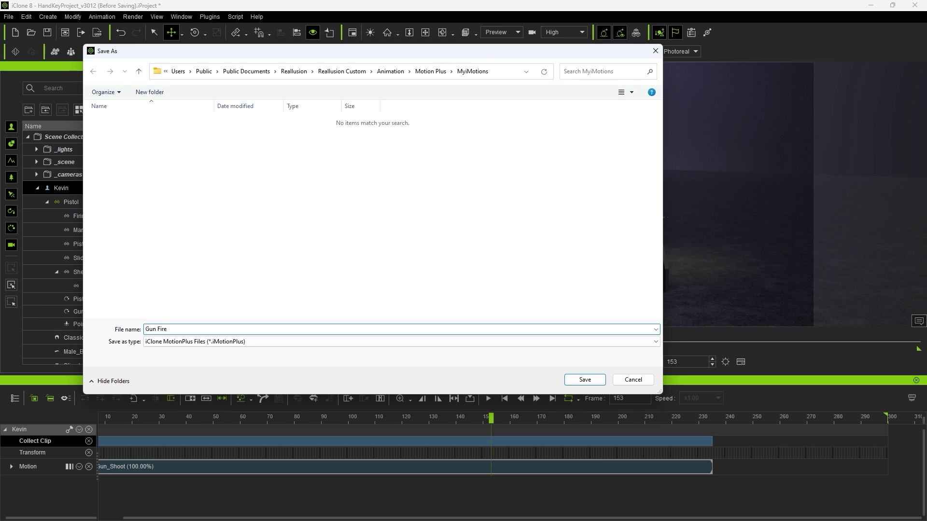
pyautogui.press('Return')
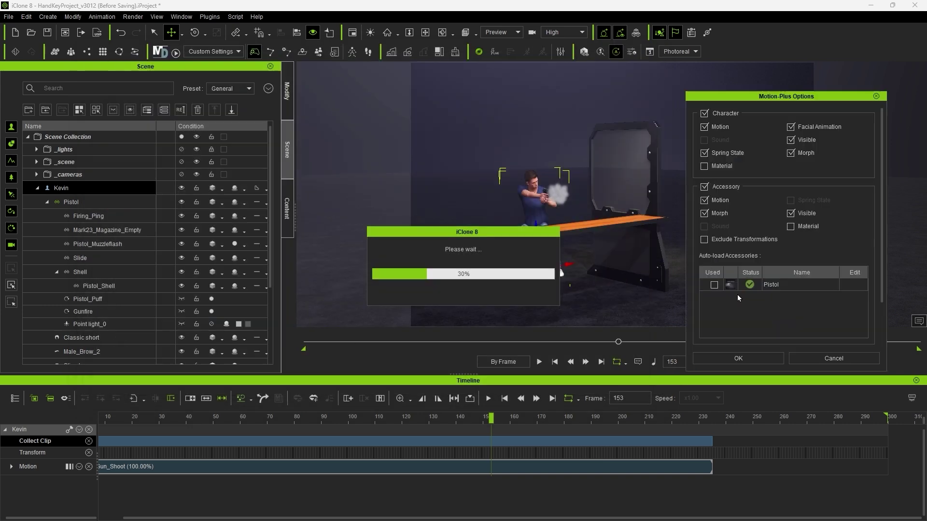
pyautogui.click(715, 286)
pyautogui.moveTo(730, 287)
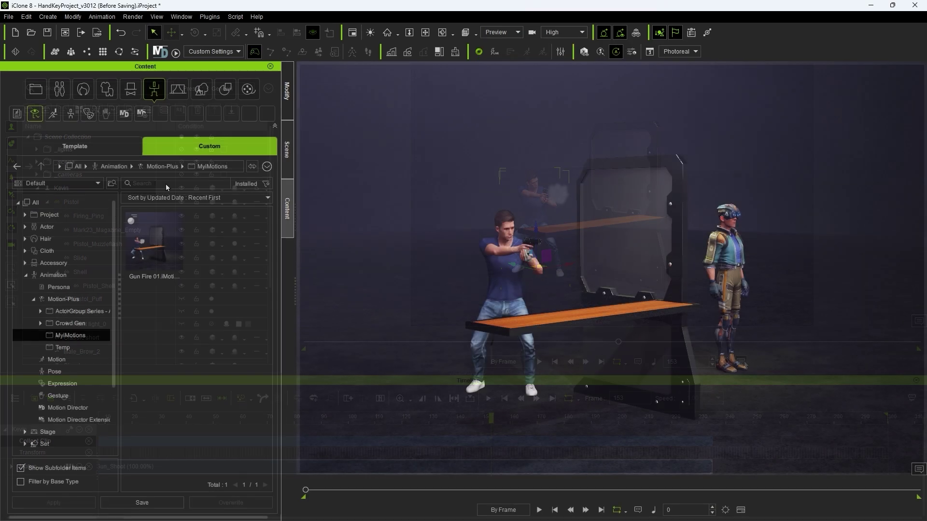
# Apply the Gun Fire 01 motion from the custom library to the armoured character and play back both shooters
pyautogui.moveTo(149, 237); pyautogui.dragTo(735, 272)
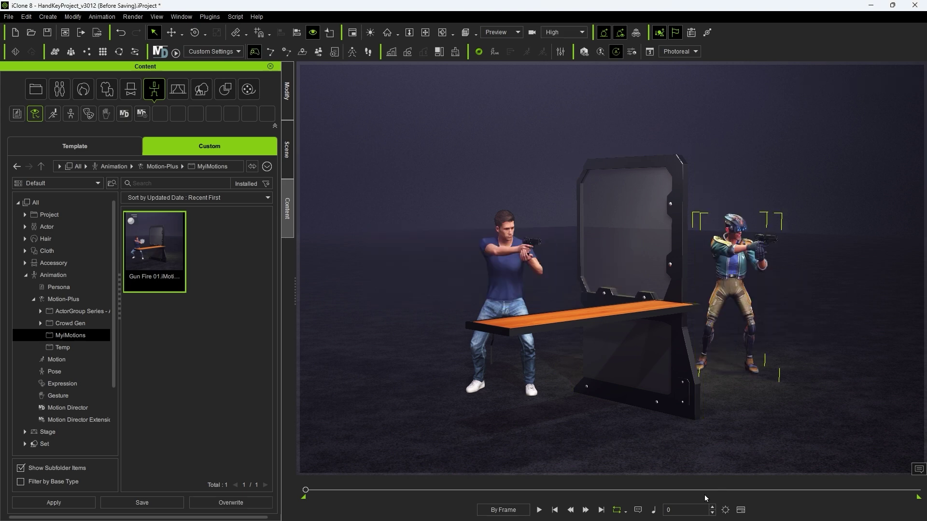
pyautogui.press('space')
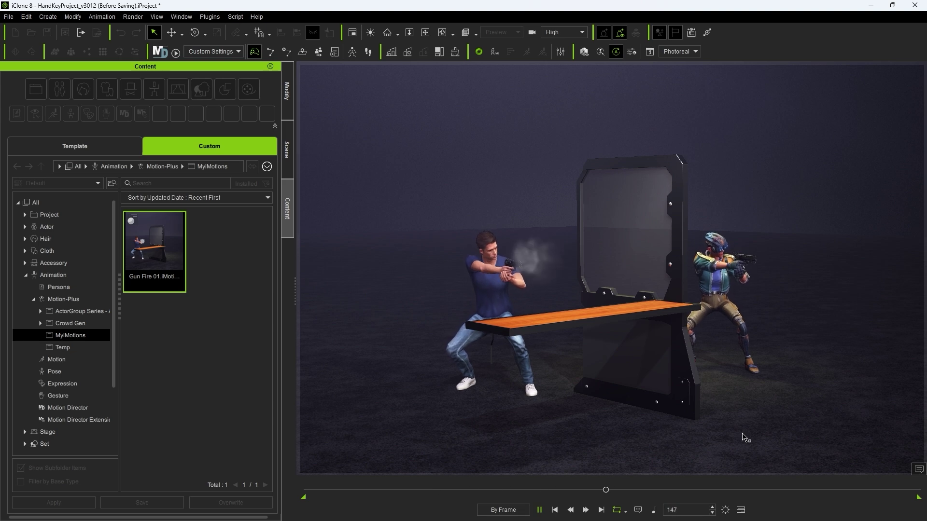
pyautogui.press('space')
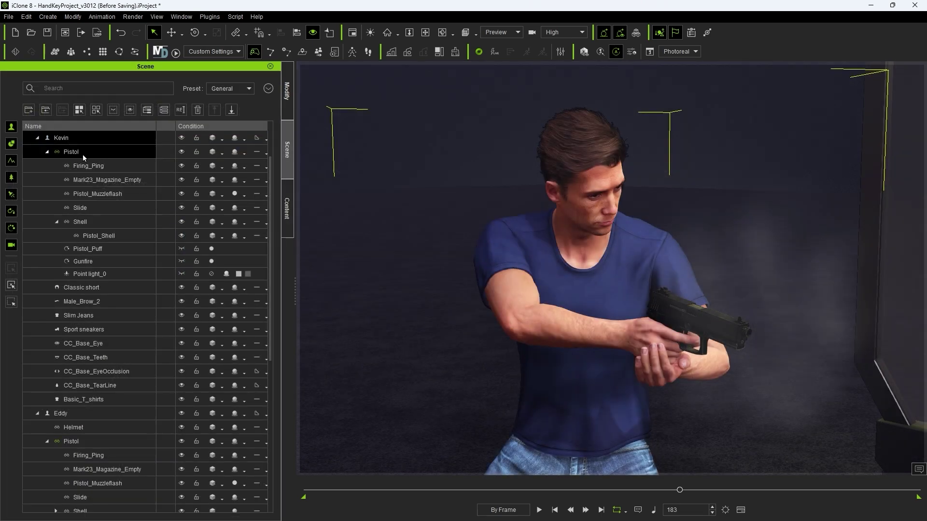
# Save the first character's Pistol to the custom accessory library as New Gun and bring it onto the pistol in his hands
pyautogui.click(74, 154)
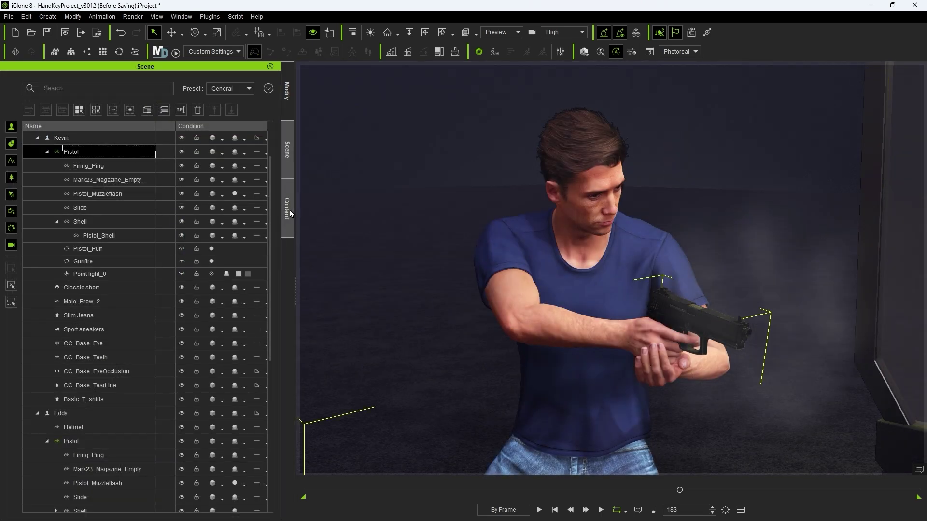
pyautogui.click(289, 212)
pyautogui.click(216, 146)
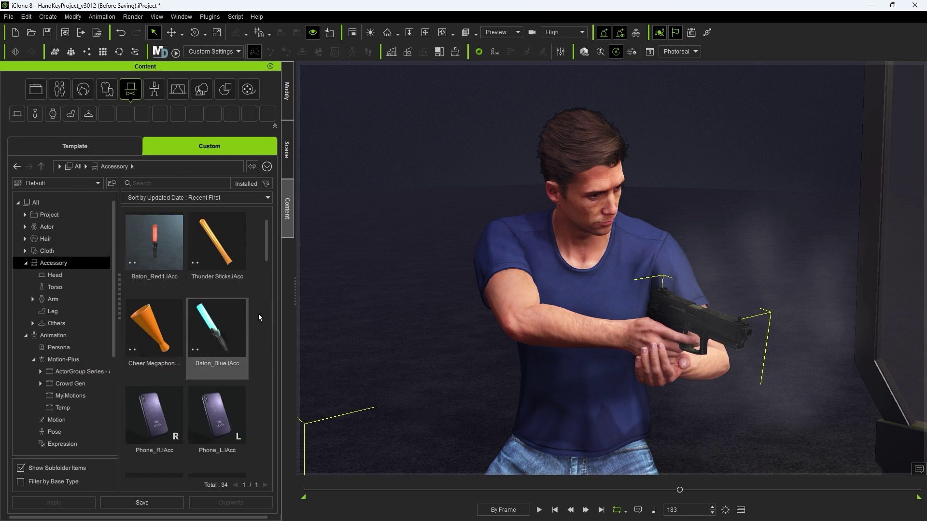
pyautogui.click(154, 505)
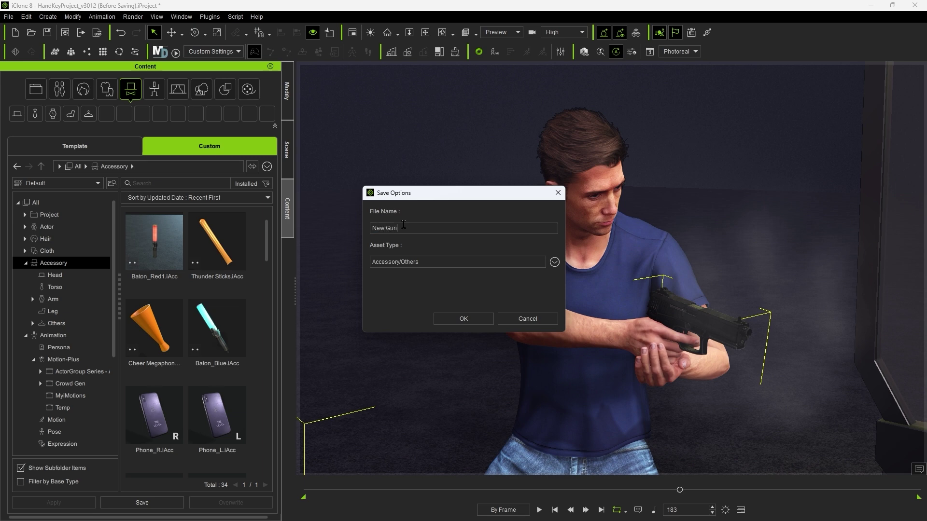
pyautogui.write('New Gun')
pyautogui.click(463, 319)
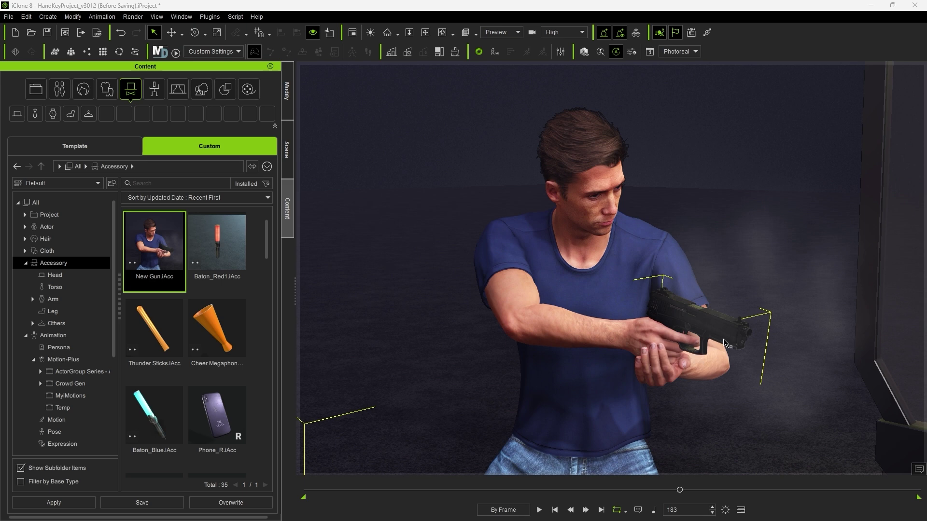
pyautogui.moveTo(157, 249); pyautogui.dragTo(707, 337)
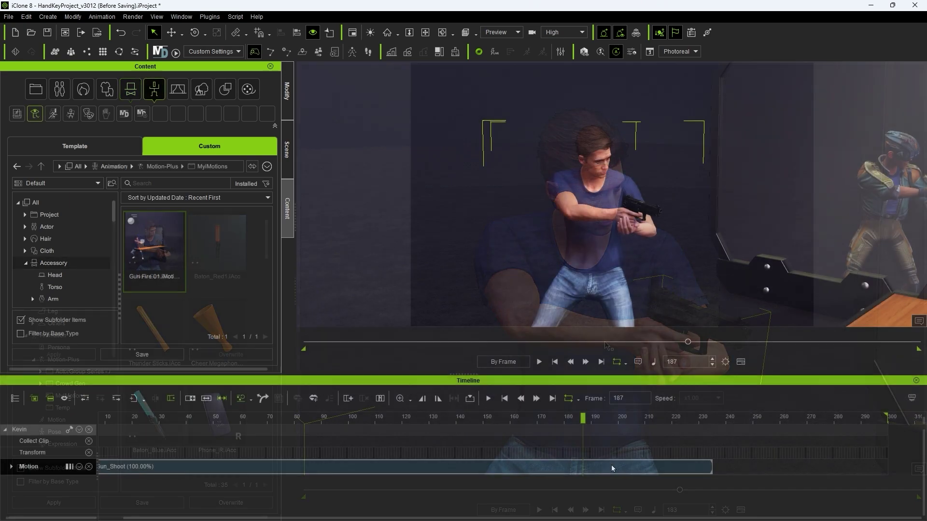
# Set the collection range from the selected Gun_Shoot clip and save it as a MotionPlus file named Gun Fire 02
pyautogui.rightClick(614, 466)
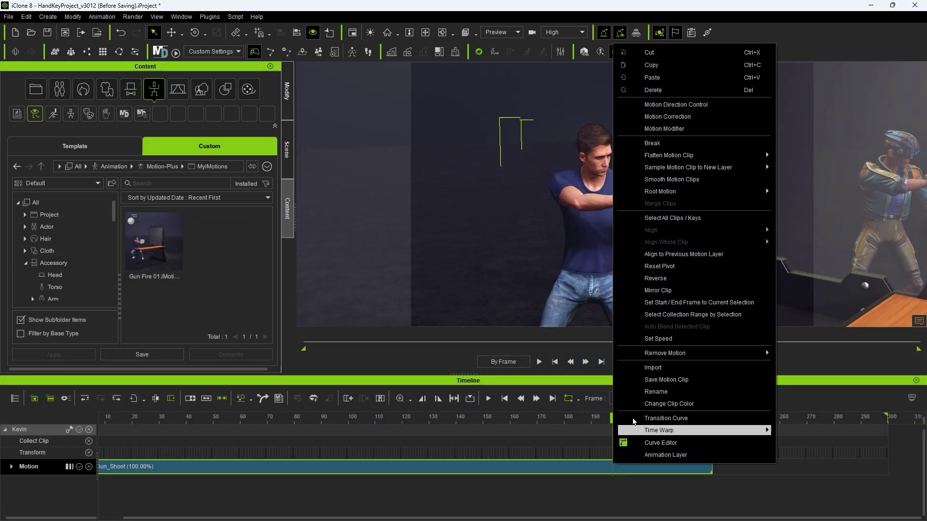
pyautogui.click(748, 309)
pyautogui.rightClick(649, 443)
pyautogui.click(685, 375)
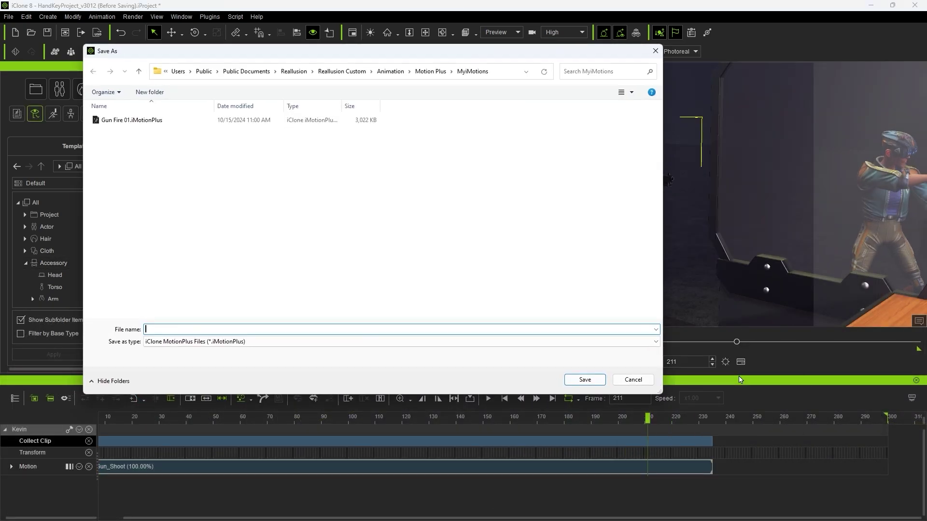
pyautogui.click(172, 329)
pyautogui.press('Return')
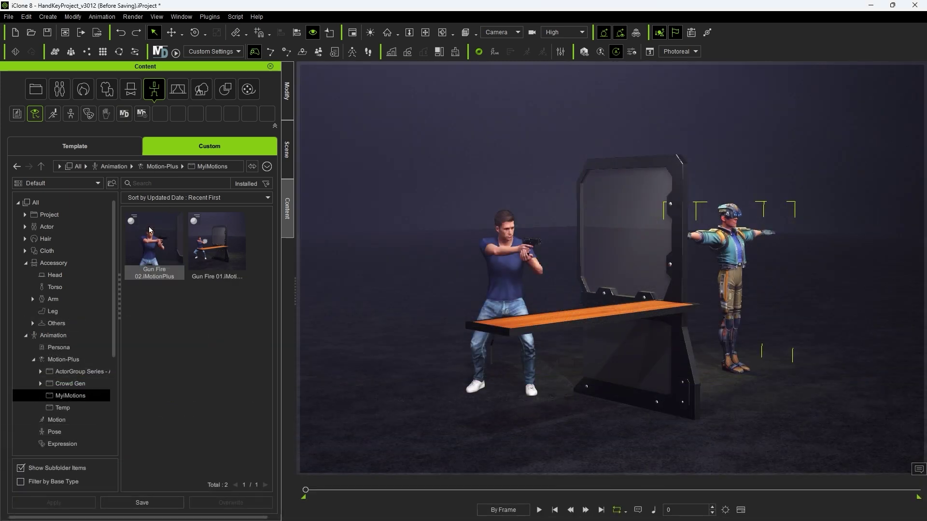
# Apply the Gun Fire 02 motion to the armoured character and play the scene
pyautogui.moveTo(150, 230); pyautogui.dragTo(791, 314)
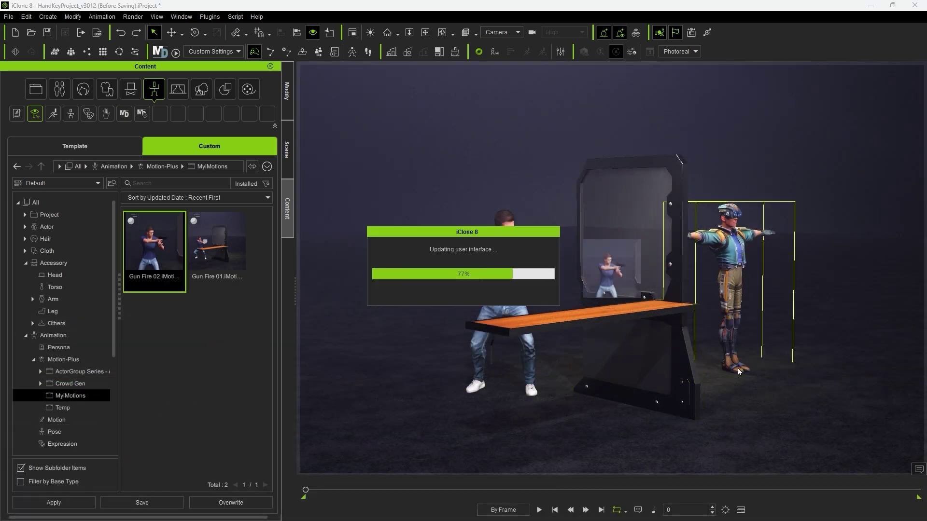
pyautogui.press('space')
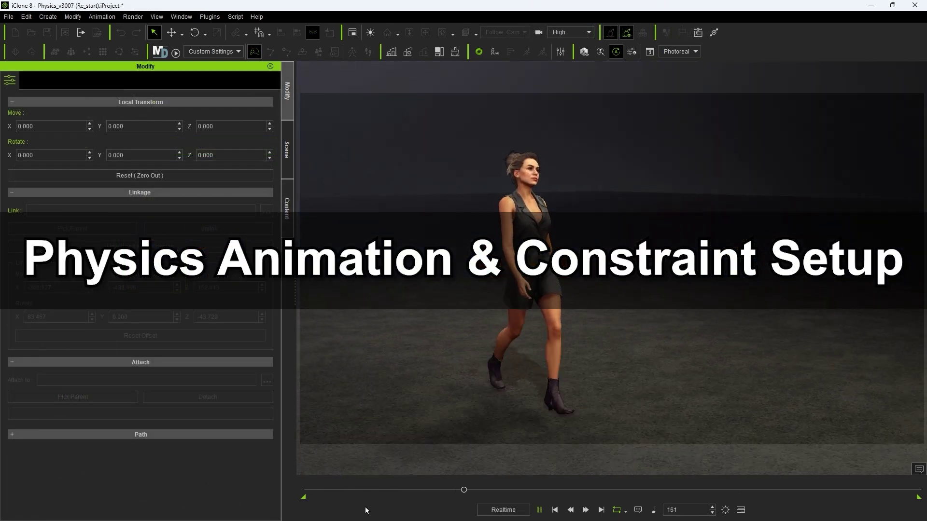
# Return the walking woman's animation to the first frame and add the TH_Bowler_Bag prop to the ground beside her
pyautogui.click(555, 510)
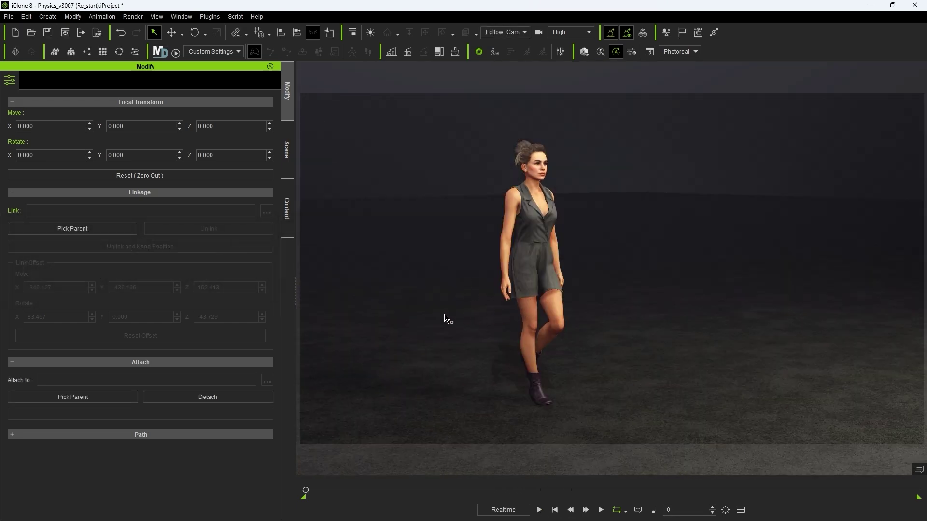
pyautogui.click(287, 208)
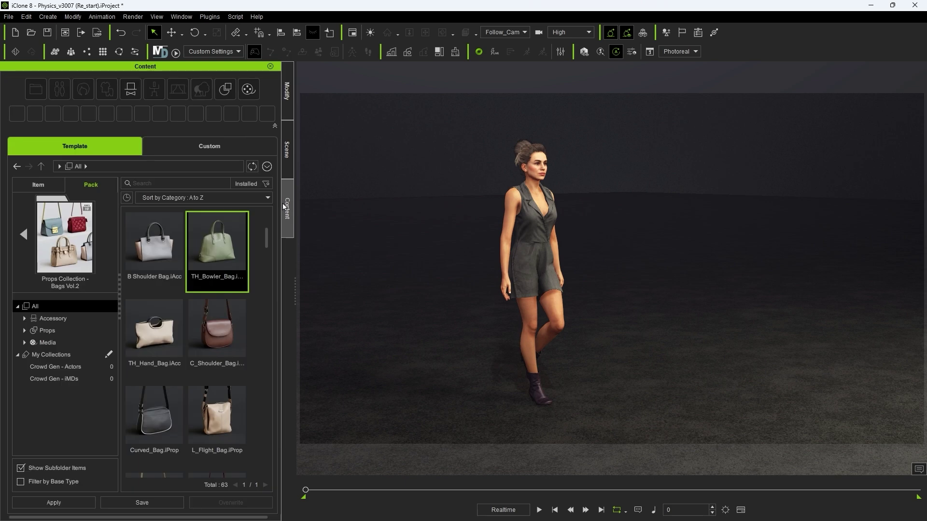
pyautogui.moveTo(203, 247); pyautogui.dragTo(458, 429)
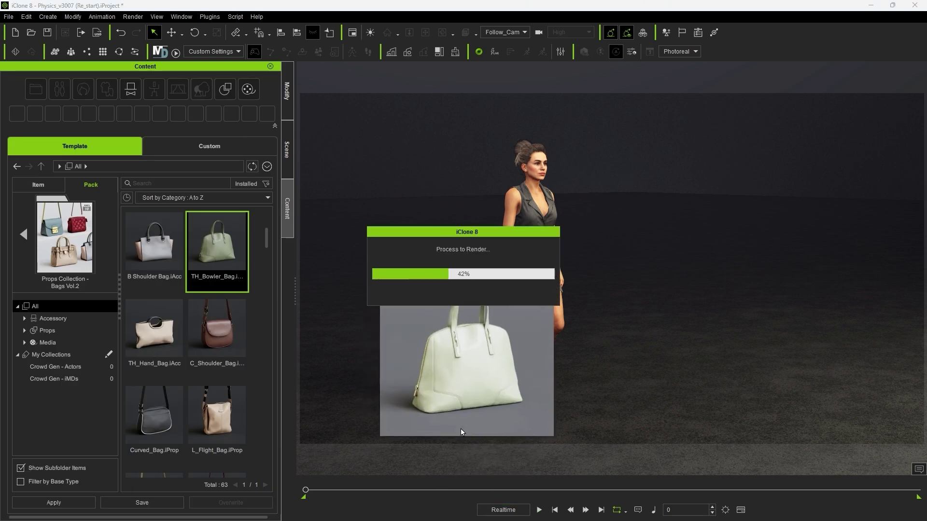
# Create a primitive ball prop in the scene
pyautogui.click(47, 17)
pyautogui.moveTo(92, 30)
pyautogui.click(166, 47)
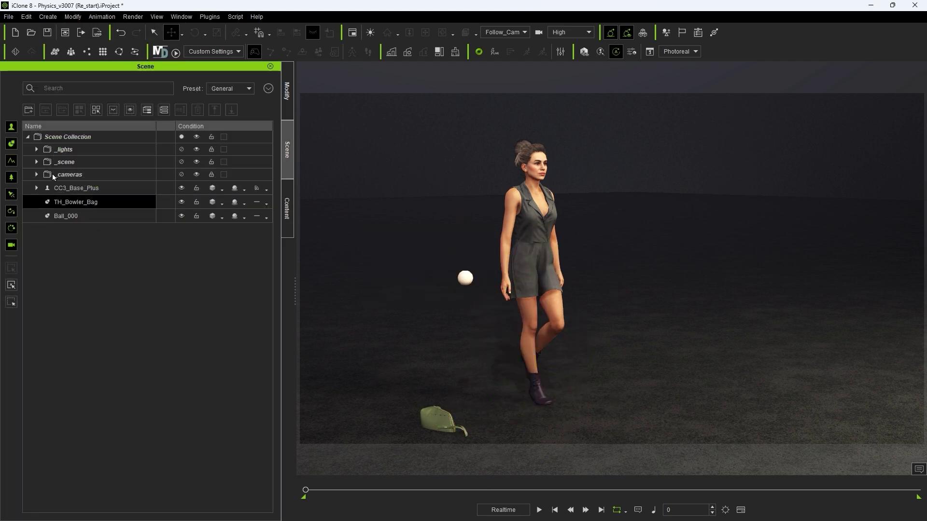
# Attach TH_Bowler_Bag to Ball_000 as its parent, and select the bag beneath the ball in the scene hierarchy
pyautogui.click(68, 216)
pyautogui.click(72, 202)
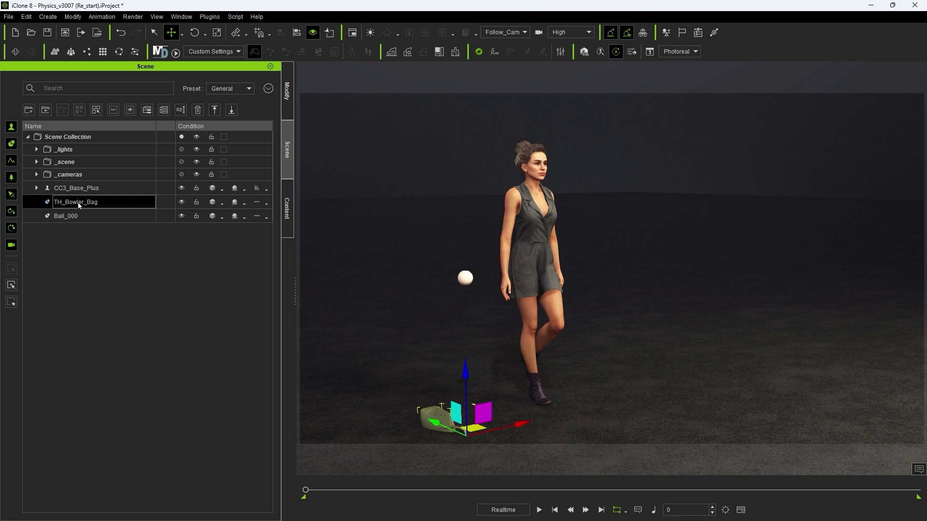
pyautogui.click(22, 18)
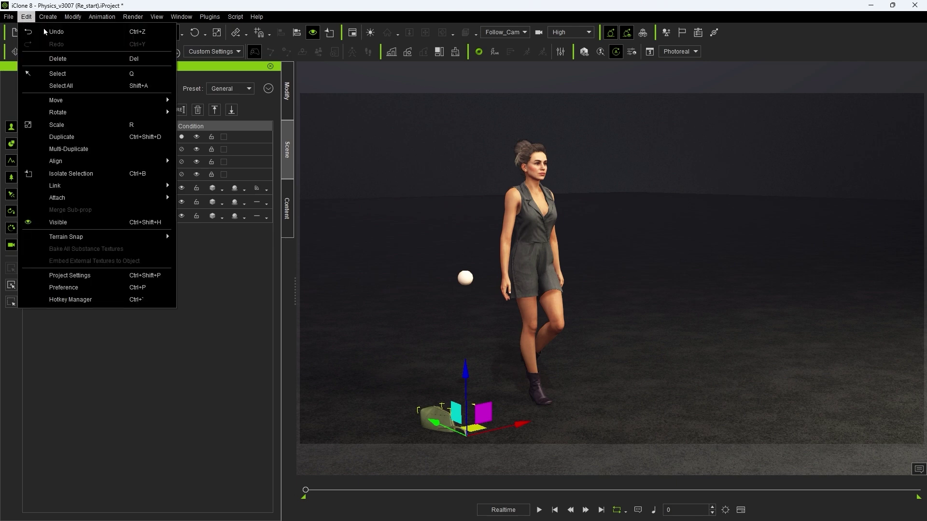
pyautogui.moveTo(159, 198)
pyautogui.click(203, 201)
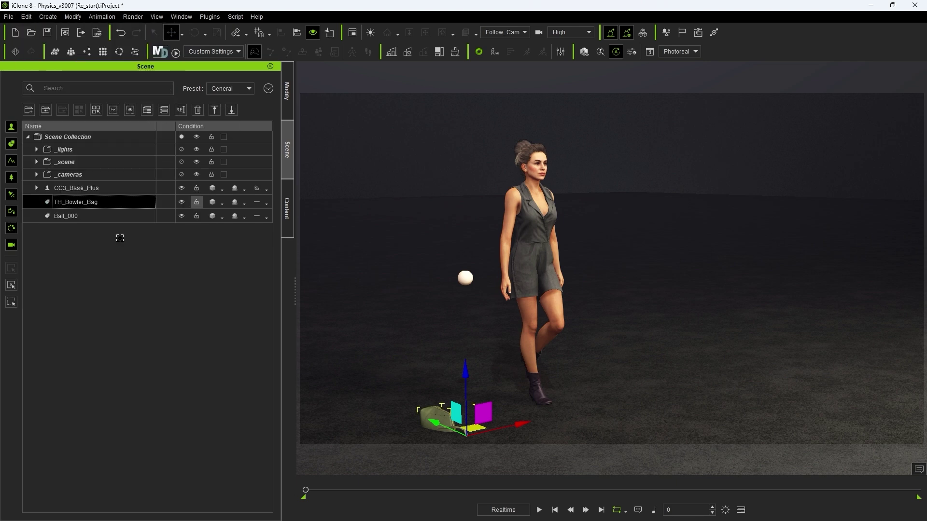
pyautogui.click(72, 216)
pyautogui.click(36, 201)
pyautogui.click(75, 217)
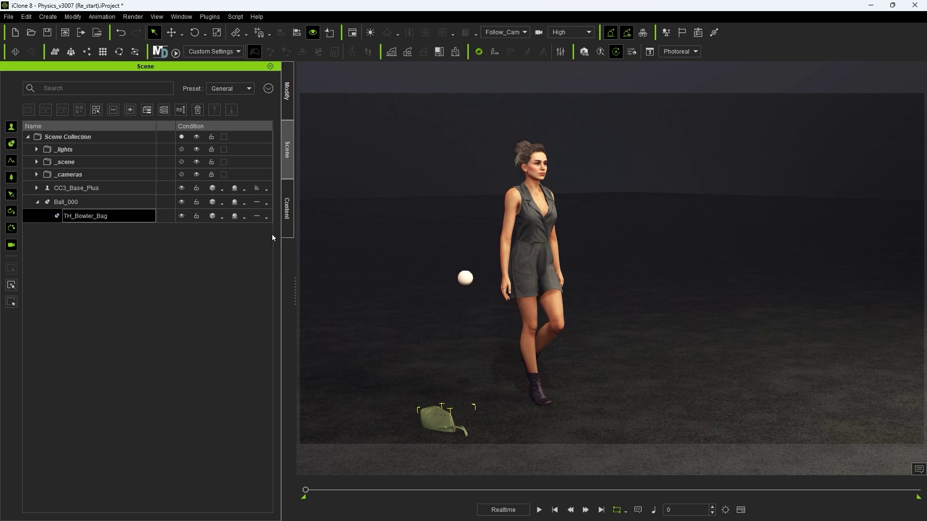
# Set the bag's X, Y and Z position to 0 so it sits at the ball
pyautogui.click(287, 92)
pyautogui.moveTo(60, 268); pyautogui.dragTo(3, 266)
pyautogui.write('0')
pyautogui.press('Tab')
pyautogui.write('0')
pyautogui.press('Tab')
pyautogui.write('0')
pyautogui.press('Tab')
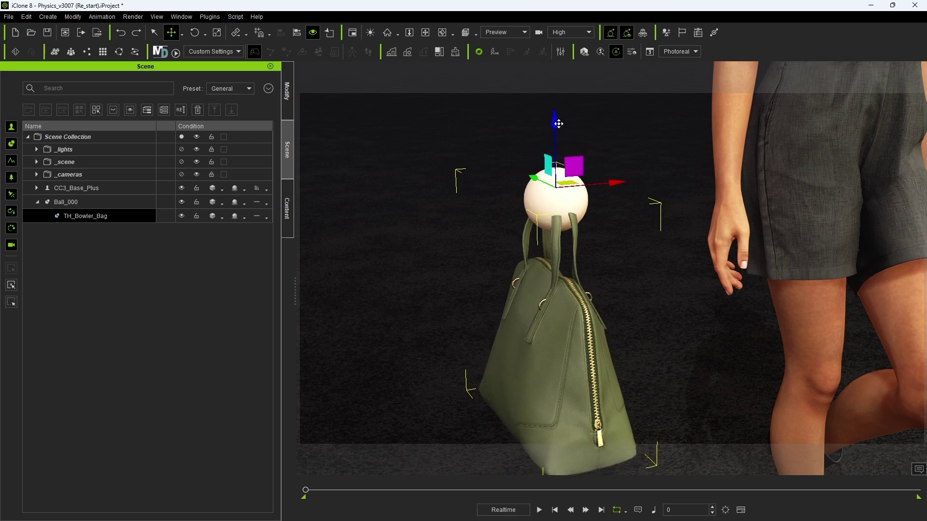
# Lower the opacity of the ball's material so the ball is semi-transparent around the bag's handles
pyautogui.click(66, 202)
pyautogui.click(287, 91)
pyautogui.click(47, 80)
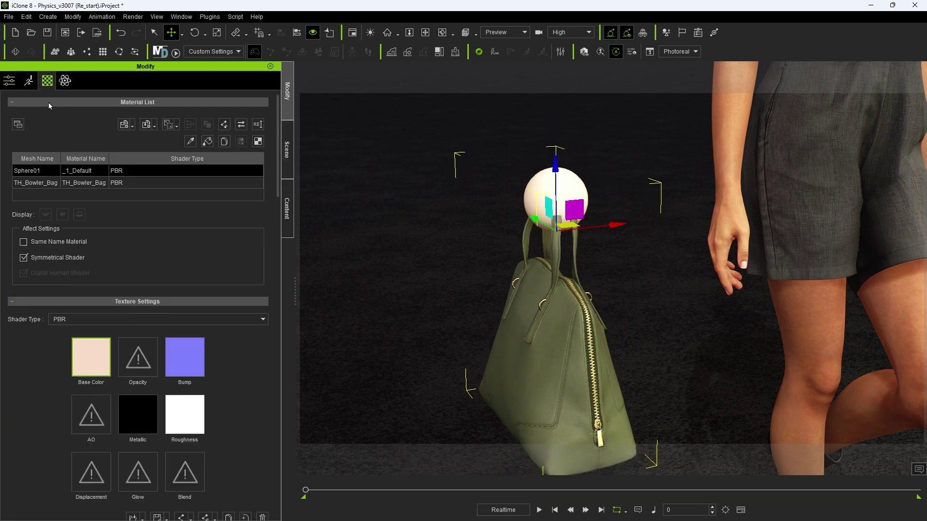
pyautogui.scroll(-8, 36, 363)
pyautogui.moveTo(205, 408); pyautogui.dragTo(34, 405)
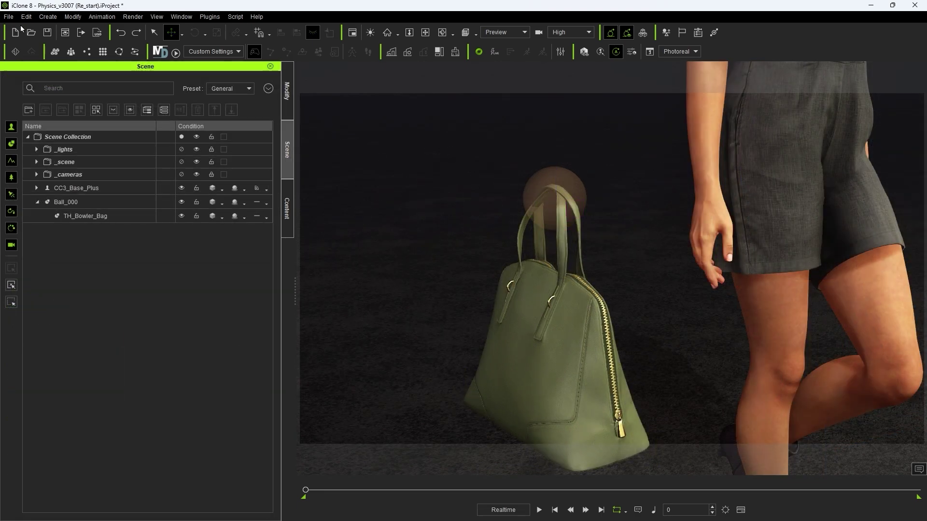
# Enable Rigid Body simulation in the project's global physics settings, keeping the PhysX engine and leaving the simulation switched on
pyautogui.click(26, 16)
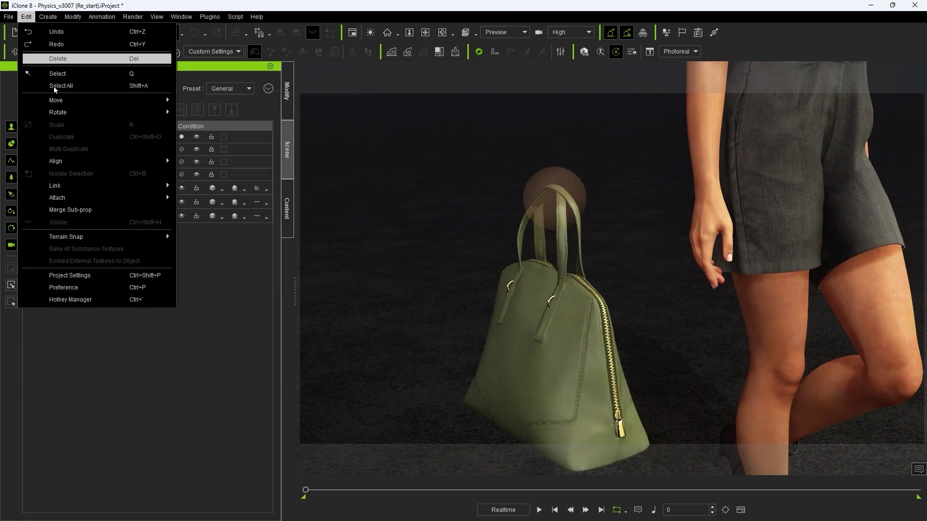
pyautogui.click(104, 273)
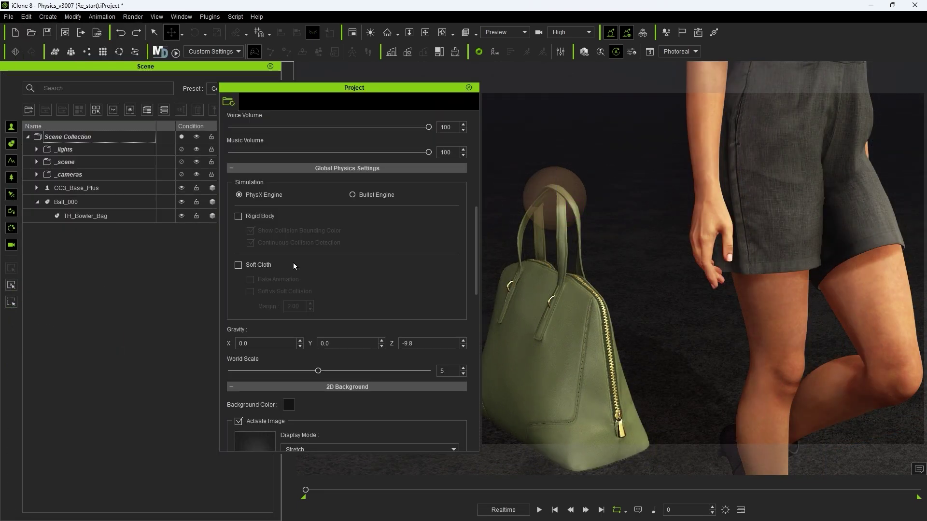
pyautogui.scroll(-5, 293, 262)
pyautogui.scroll(7, 293, 265)
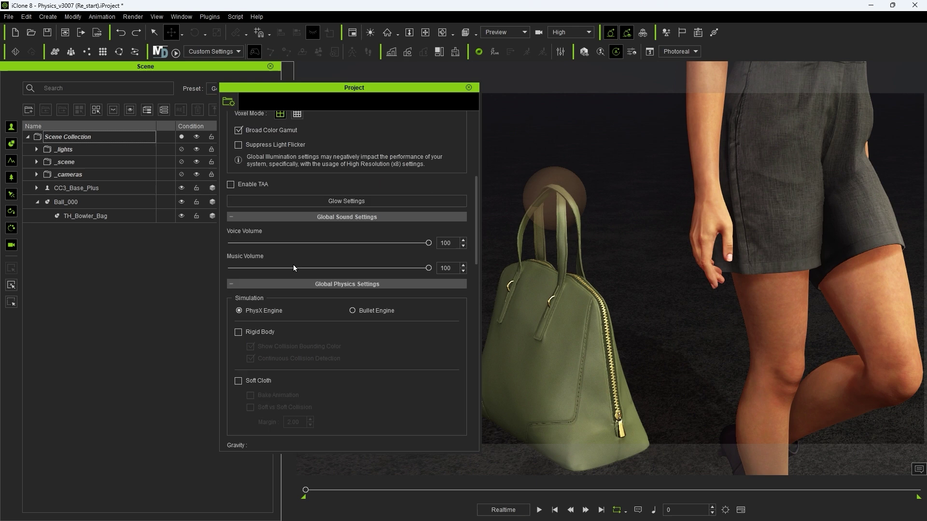
pyautogui.click(239, 332)
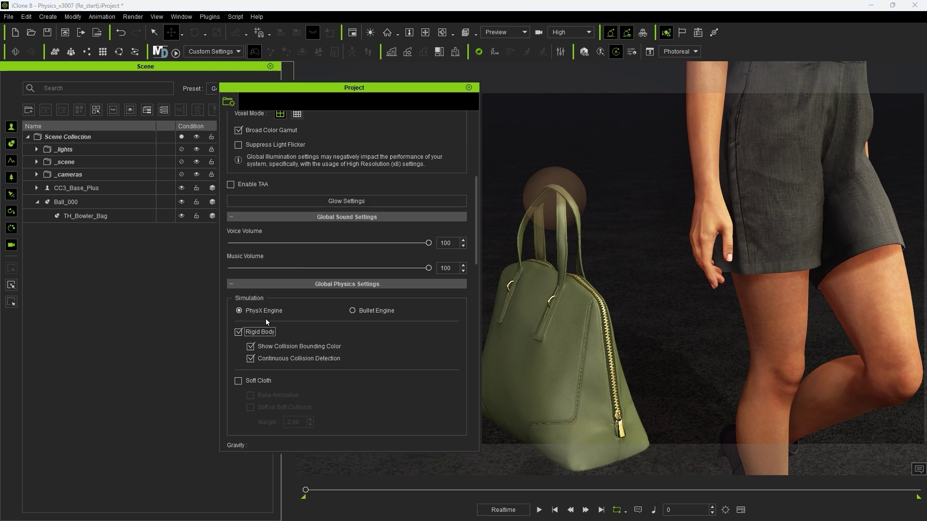
pyautogui.click(469, 87)
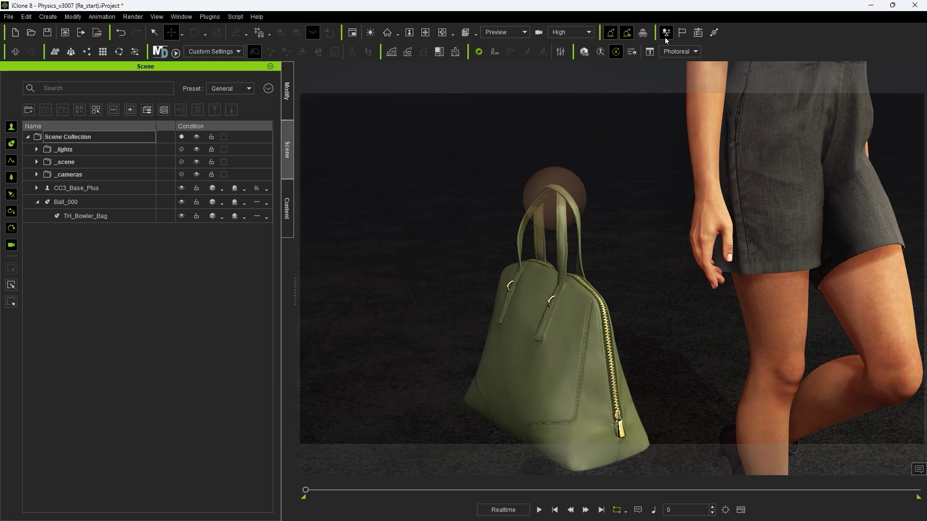
pyautogui.click(665, 33)
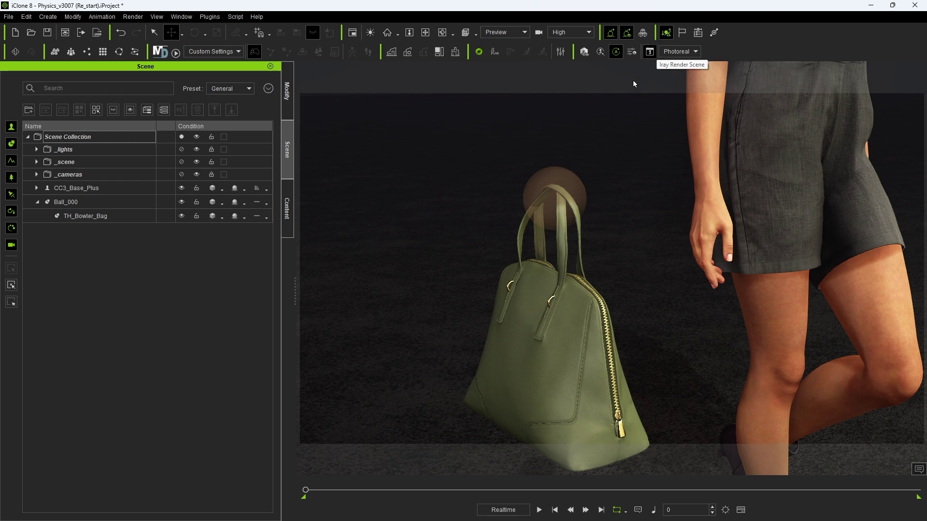
# Activate rigid-body physics on Ball_000 and set it to Kinematic
pyautogui.click(71, 203)
pyautogui.click(289, 110)
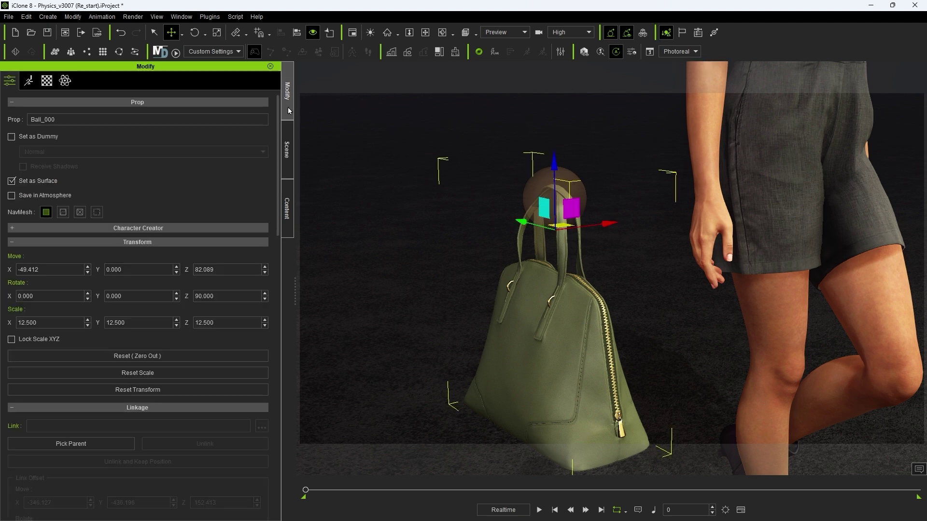
pyautogui.click(65, 85)
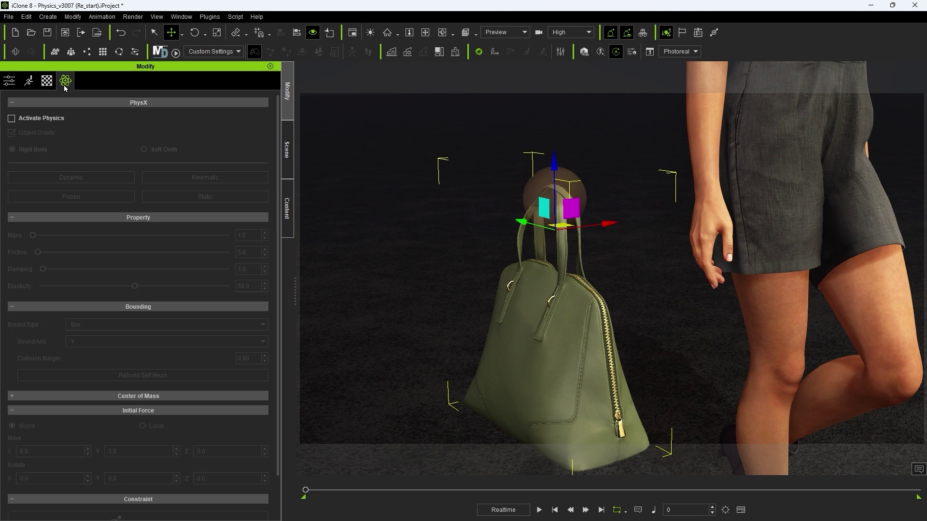
pyautogui.click(20, 118)
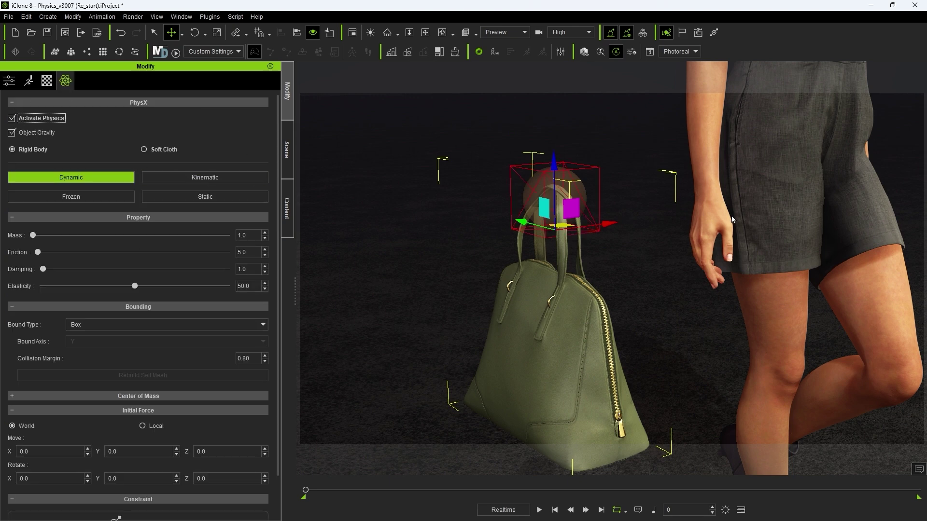
pyautogui.click(168, 177)
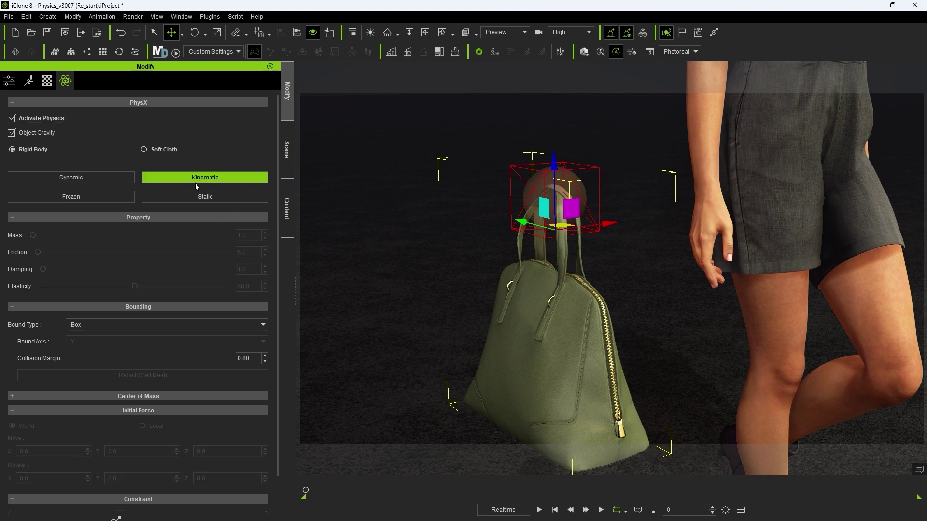
# Activate physics on TH_Bowler_Bag as a Dynamic rigid body and set its bound type to Self Mesh
pyautogui.click(287, 151)
pyautogui.click(109, 217)
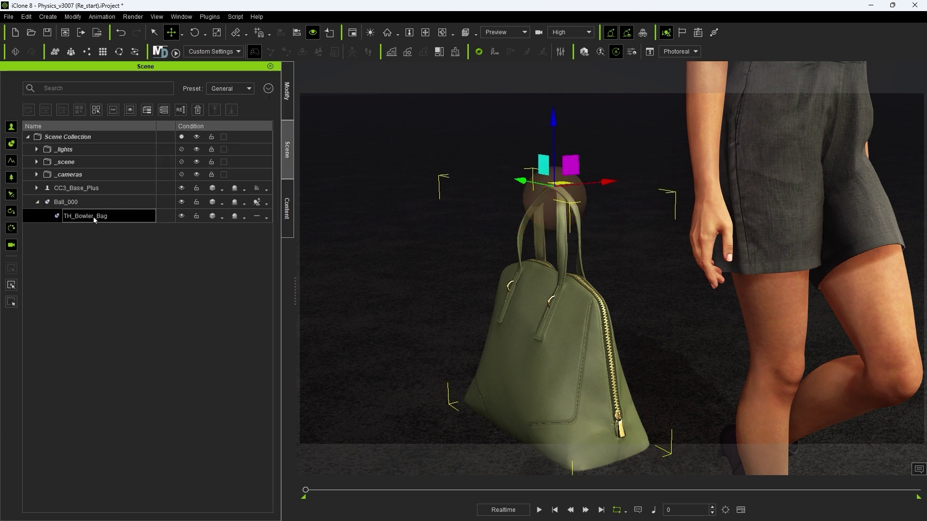
pyautogui.click(287, 95)
pyautogui.click(36, 118)
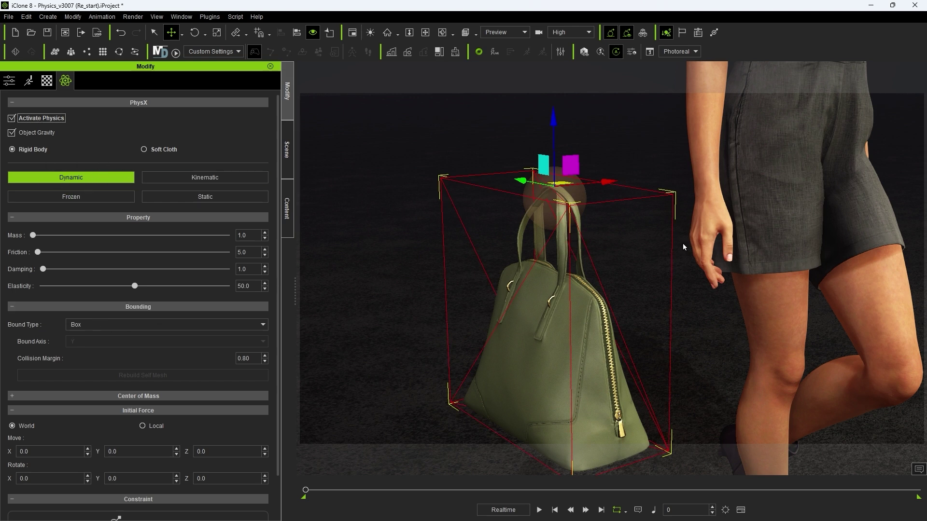
pyautogui.click(143, 324)
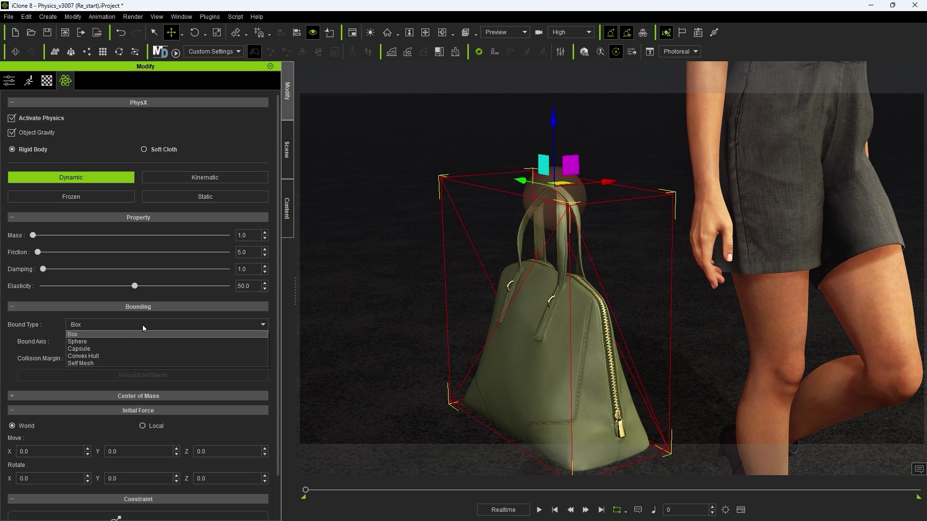
pyautogui.click(86, 364)
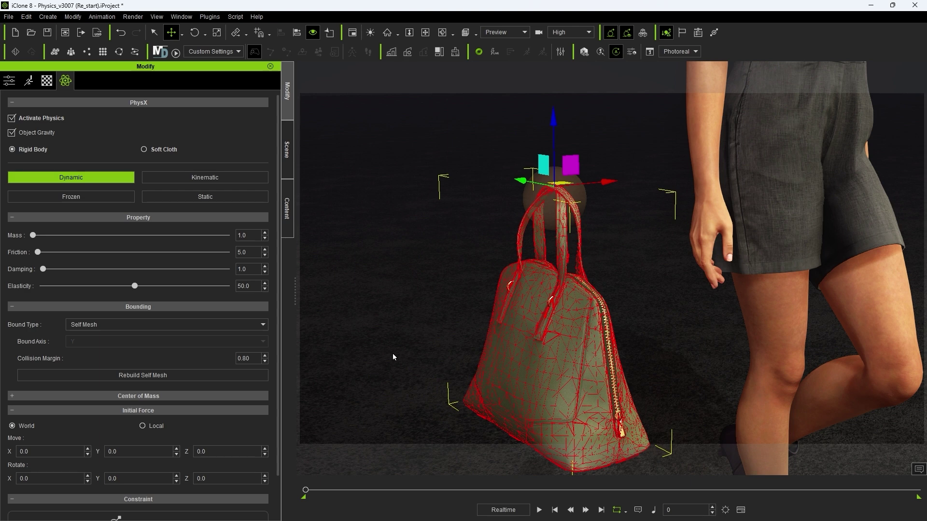
# Add a Generic constraint to the bag just below its handles and pick Ball_000 as its target
pyautogui.scroll(-1, 166, 310)
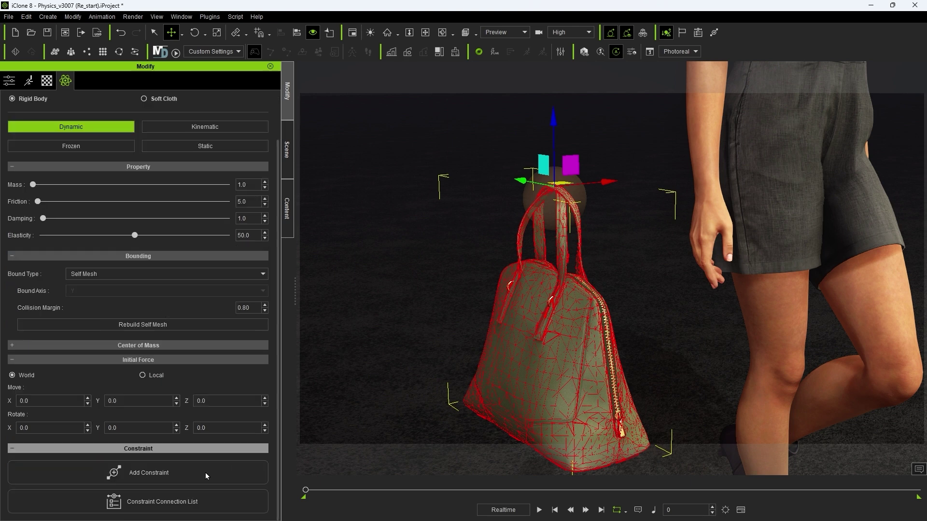
pyautogui.click(179, 480)
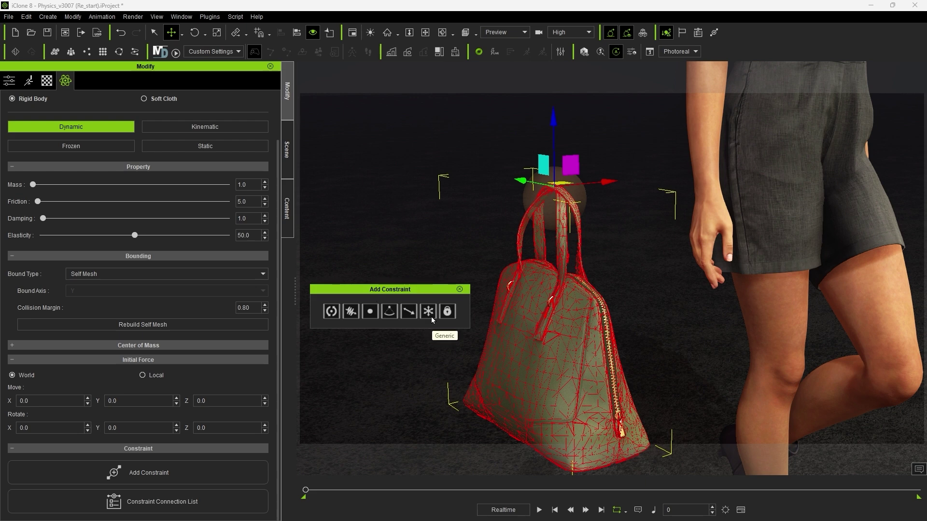
pyautogui.moveTo(428, 311); pyautogui.dragTo(544, 274)
pyautogui.moveTo(546, 272); pyautogui.dragTo(546, 273)
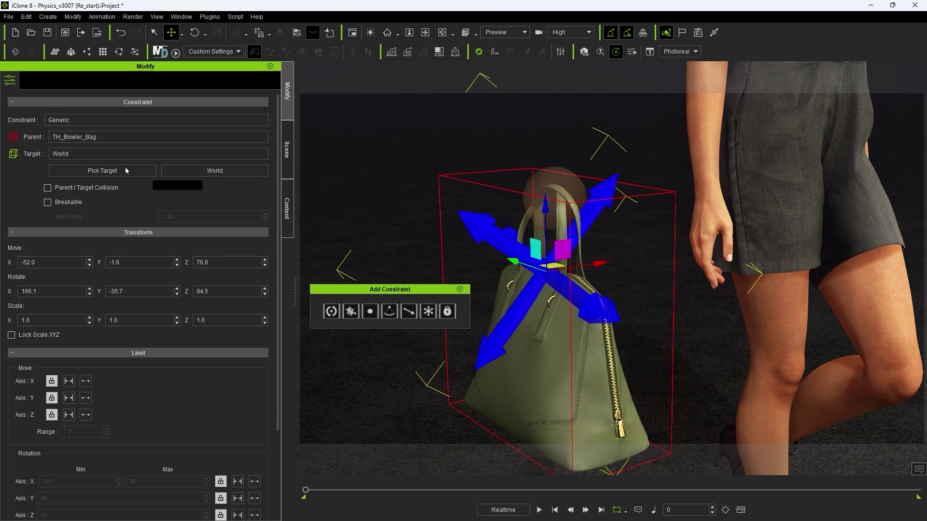
pyautogui.click(103, 170)
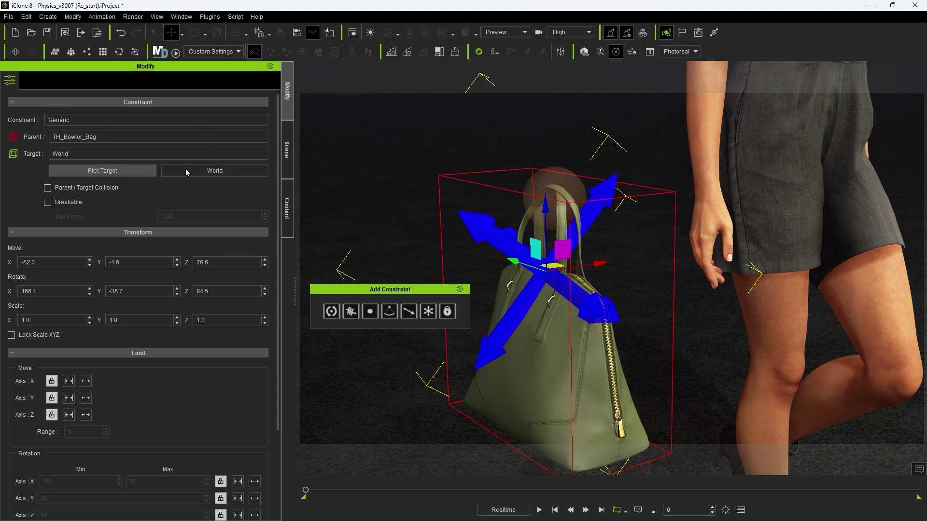
pyautogui.click(558, 170)
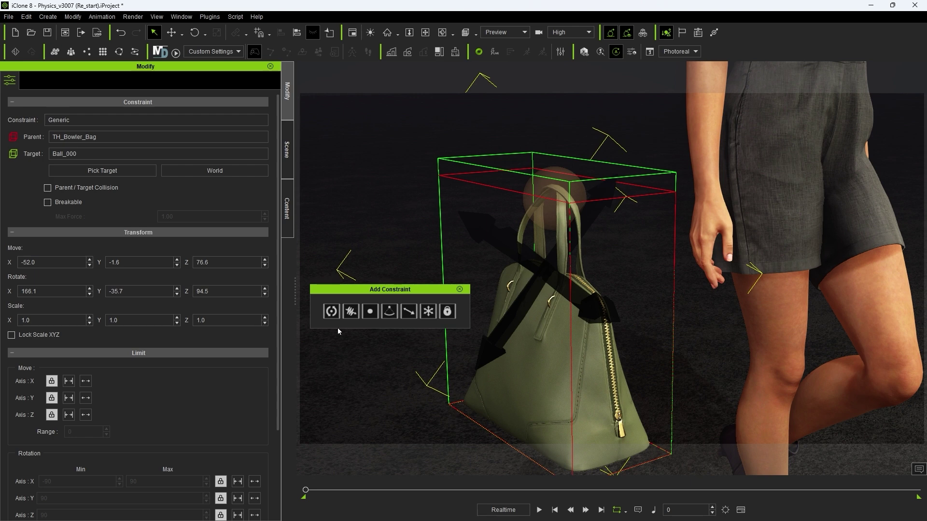
# Set the Generic constraint's X, Y and Z rotation to 0
pyautogui.moveTo(68, 260); pyautogui.dragTo(7, 264)
pyautogui.moveTo(70, 291); pyautogui.dragTo(2, 292)
pyautogui.write('0')
pyautogui.press('Tab')
pyautogui.write('0')
pyautogui.press('Tab')
pyautogui.write('0')
pyautogui.press('Tab')
# Move the Generic constraint up to the ball, at about X -49.0, Y 0.6, Z 88.1
pyautogui.click(521, 279)
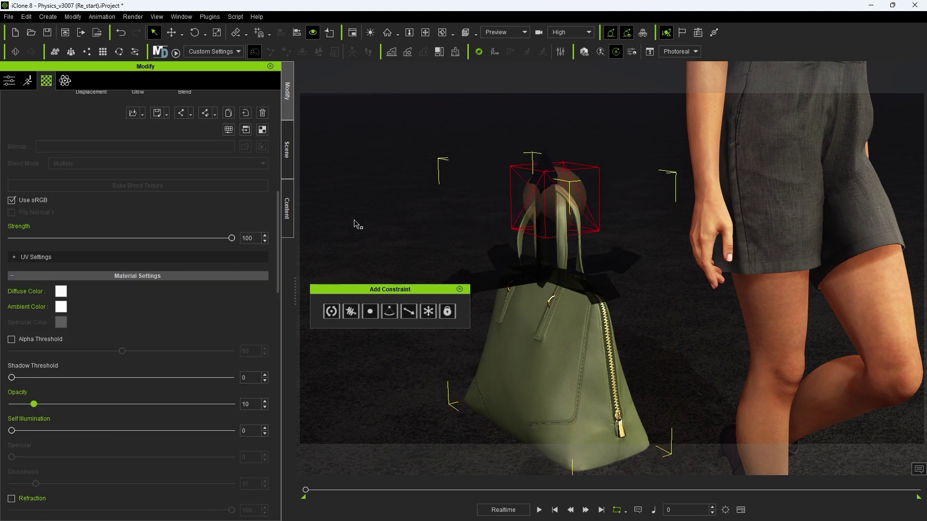
pyautogui.click(289, 164)
pyautogui.click(79, 231)
pyautogui.scroll(10, 563, 223)
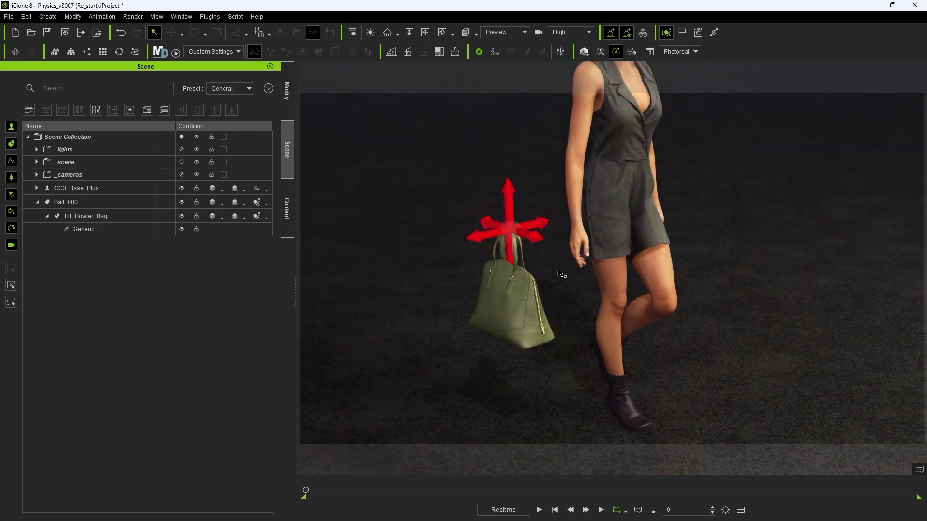
# Preview how the bag follows Ball_000 by moving the ball with Prop Puppet in Vertical Movement mode
pyautogui.click(62, 201)
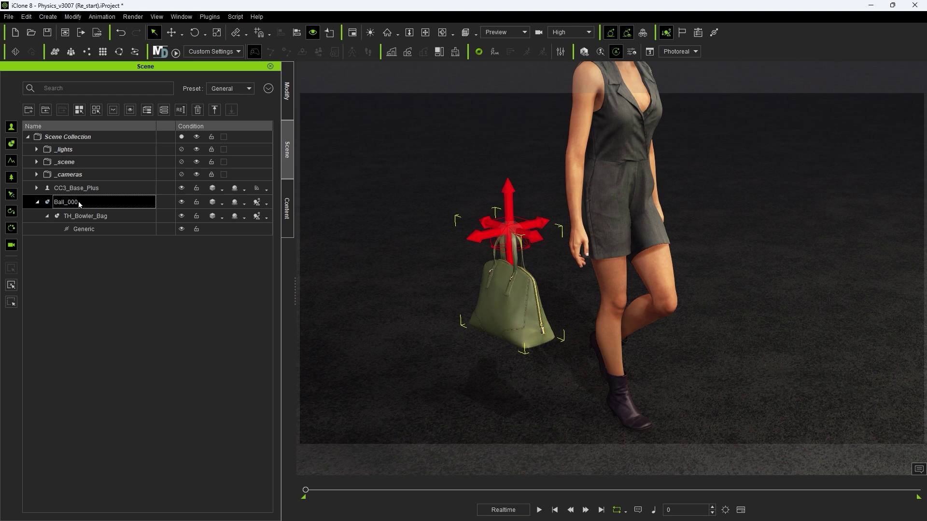
pyautogui.click(287, 92)
pyautogui.click(29, 83)
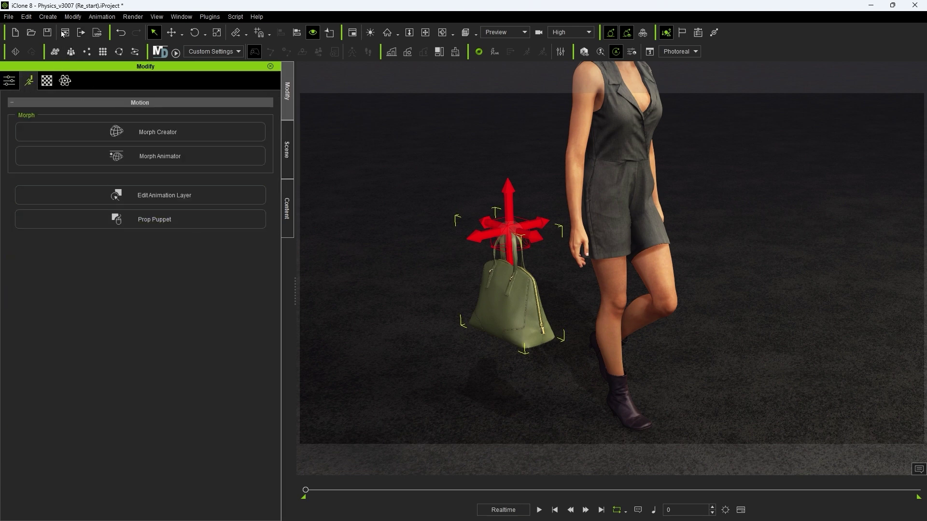
pyautogui.click(74, 17)
pyautogui.moveTo(102, 17)
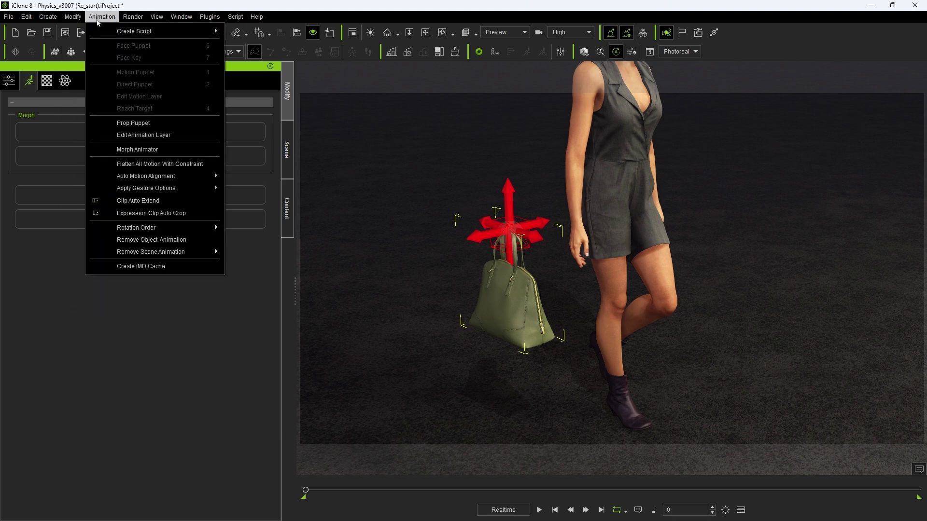
pyautogui.click(165, 126)
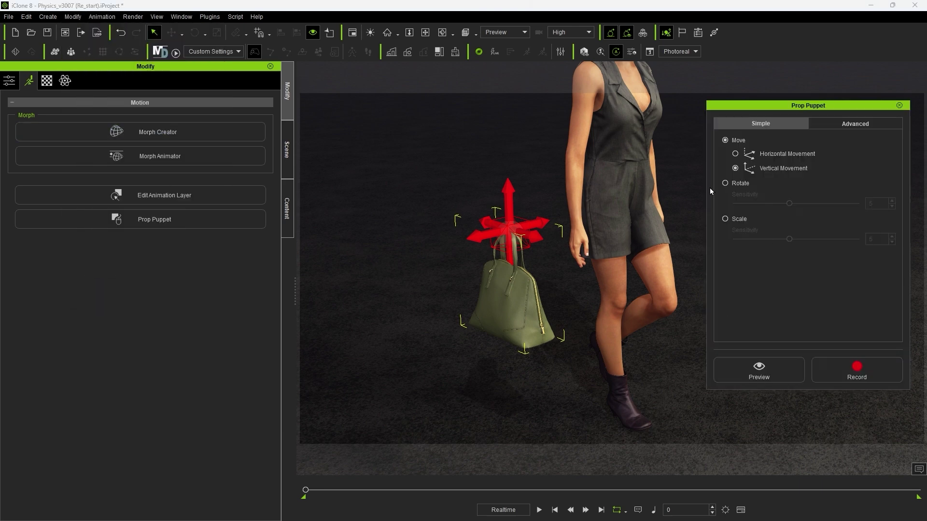
pyautogui.click(772, 377)
pyautogui.press('space')
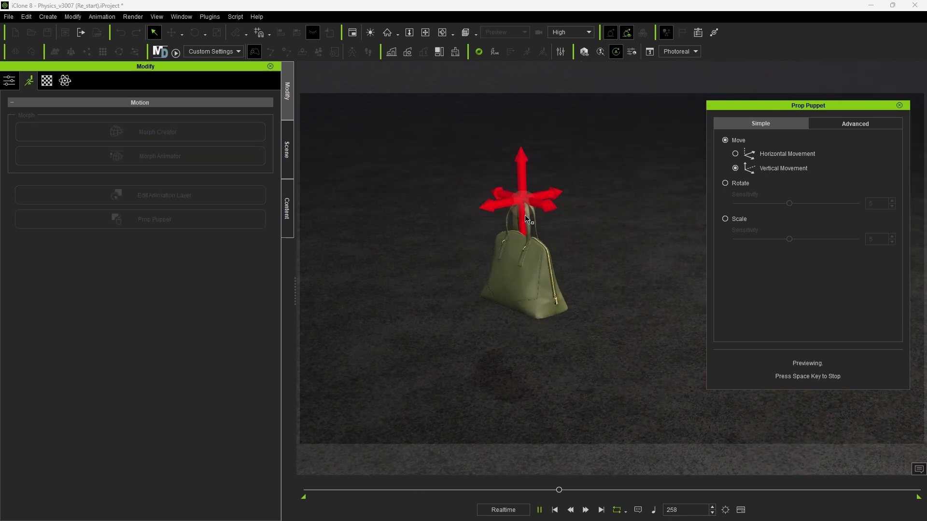
pyautogui.press('space')
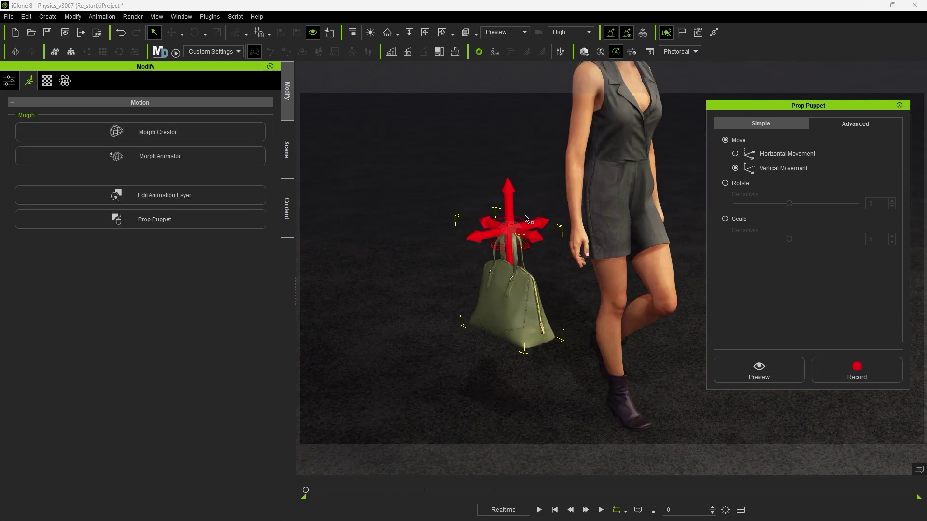
pyautogui.click(899, 105)
# Limit the Generic constraint's Y-axis rotation to 15
pyautogui.click(287, 150)
pyautogui.click(126, 229)
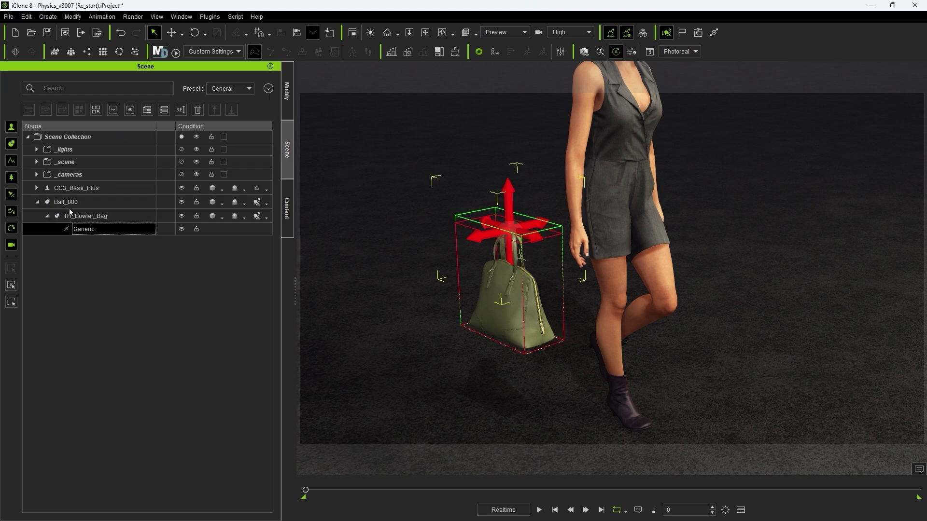
pyautogui.click(286, 101)
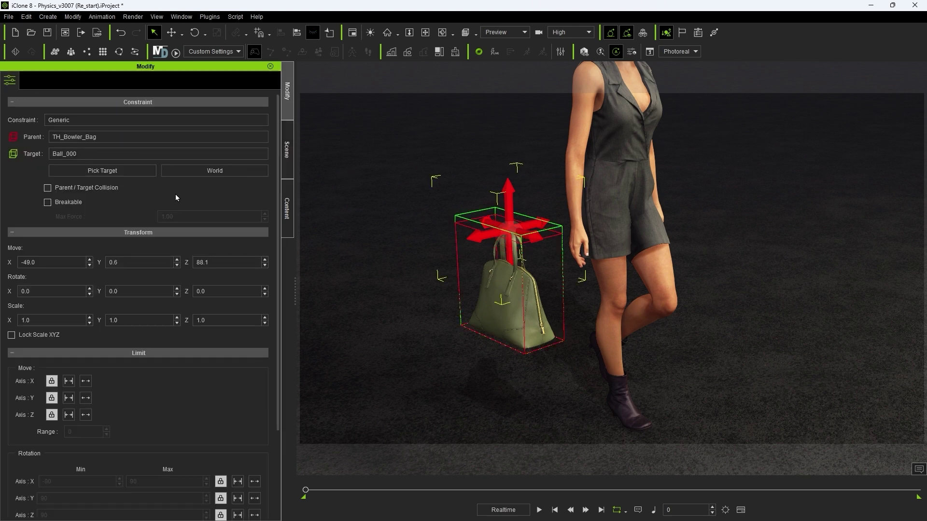
pyautogui.click(119, 231)
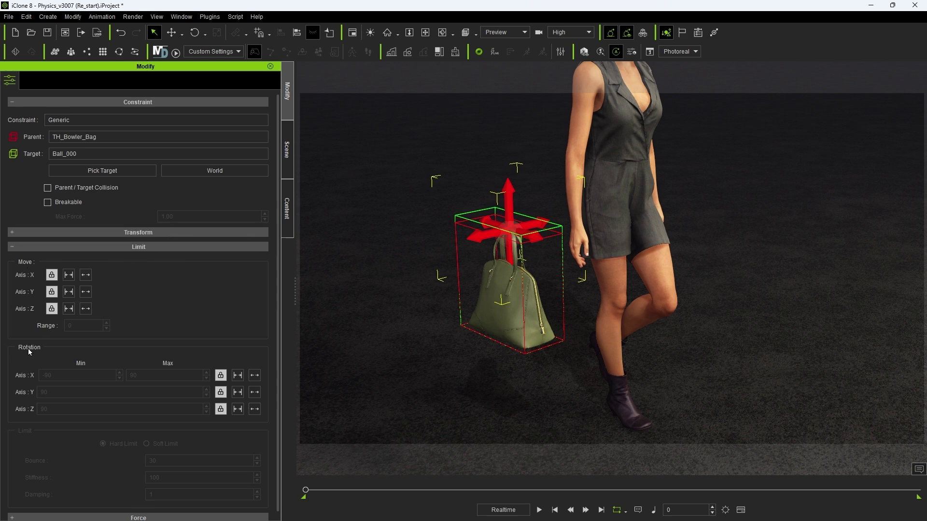
pyautogui.click(238, 392)
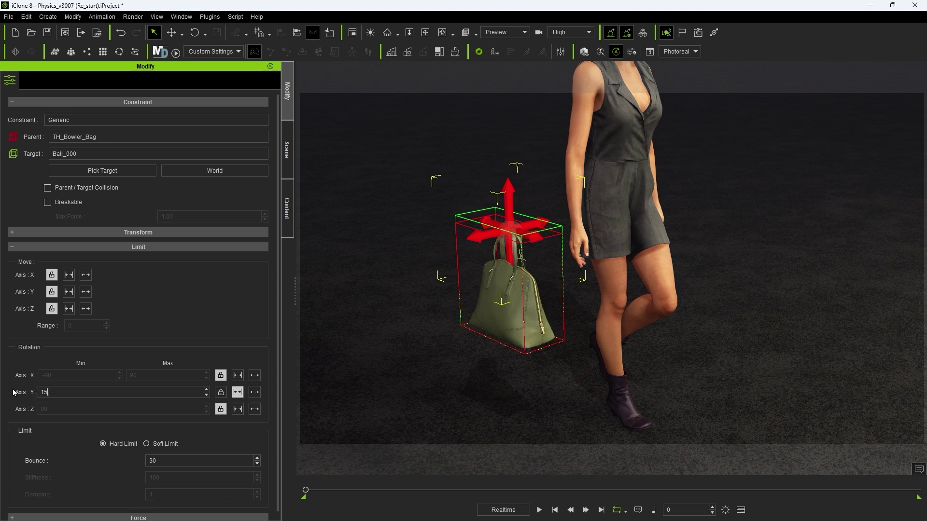
# Limit the constraint's X-axis rotation to between -4 and 4, and switch its limit type to Soft Limit
pyautogui.click(237, 376)
pyautogui.doubleClick(59, 379)
pyautogui.write('-4')
pyautogui.doubleClick(176, 372)
pyautogui.write('4')
pyautogui.scroll(-1, 150, 424)
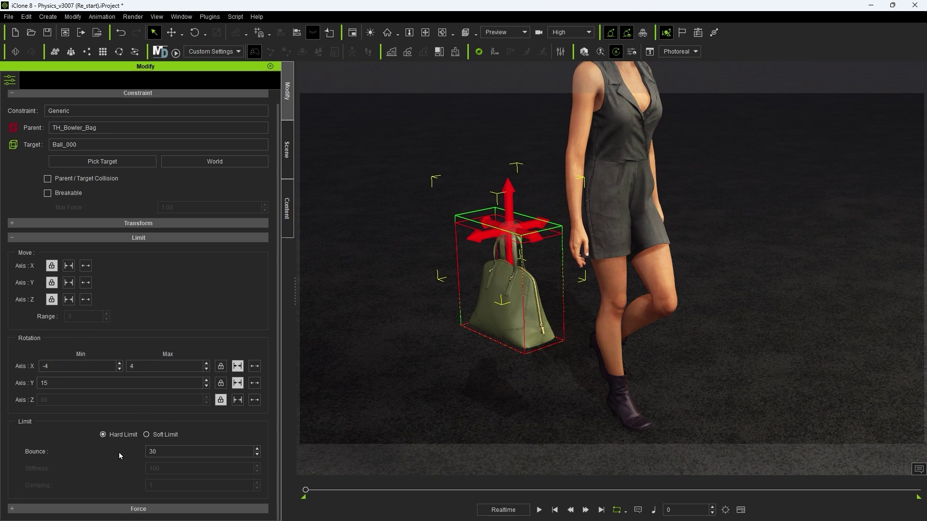
pyautogui.click(146, 436)
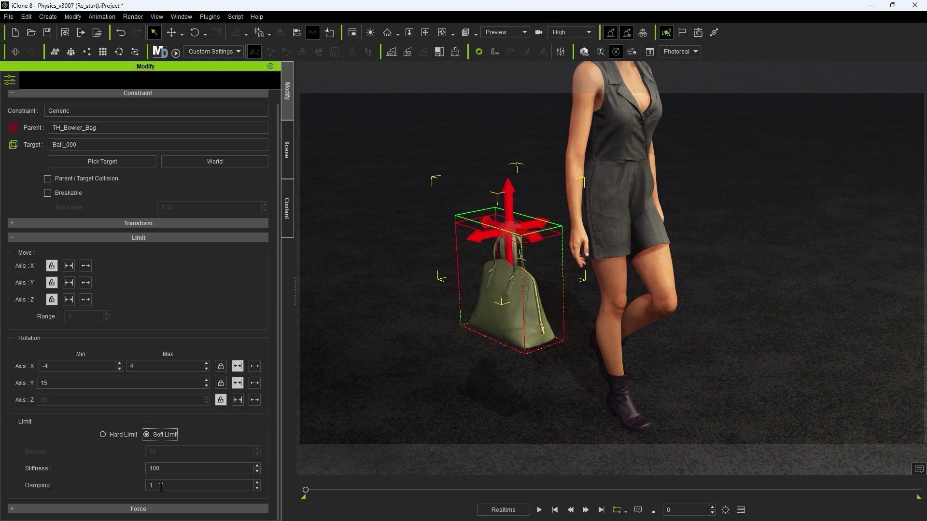
# Run another Prop Puppet preview on Ball_000 to test the bag's swing with the rotation limits
pyautogui.click(286, 149)
pyautogui.click(102, 16)
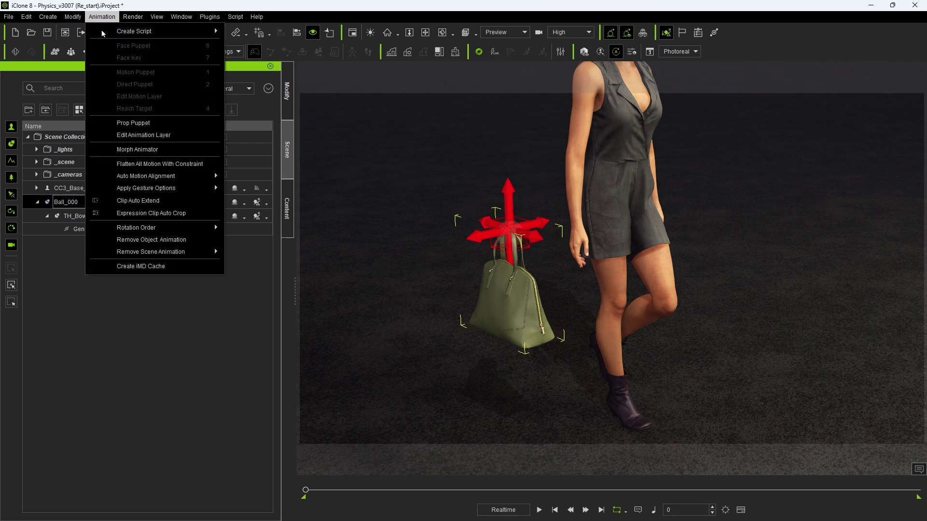
pyautogui.click(173, 124)
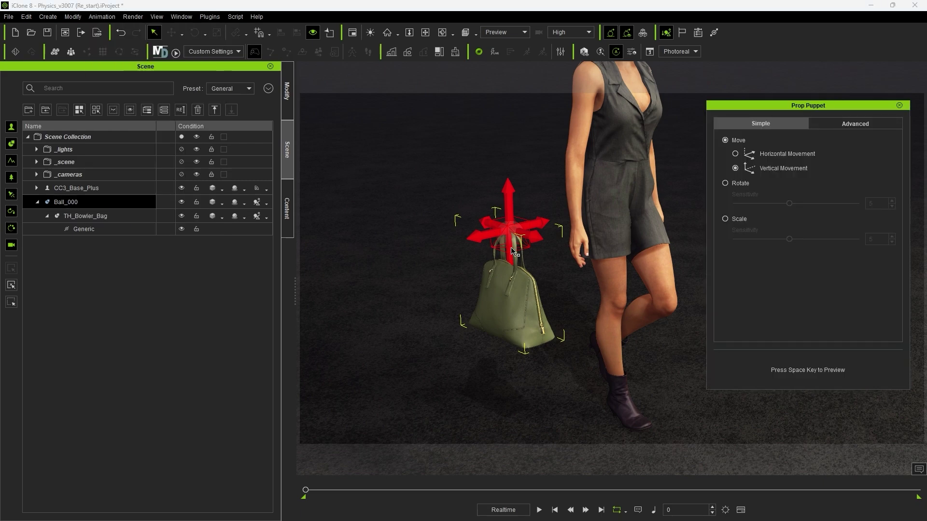
pyautogui.press('space')
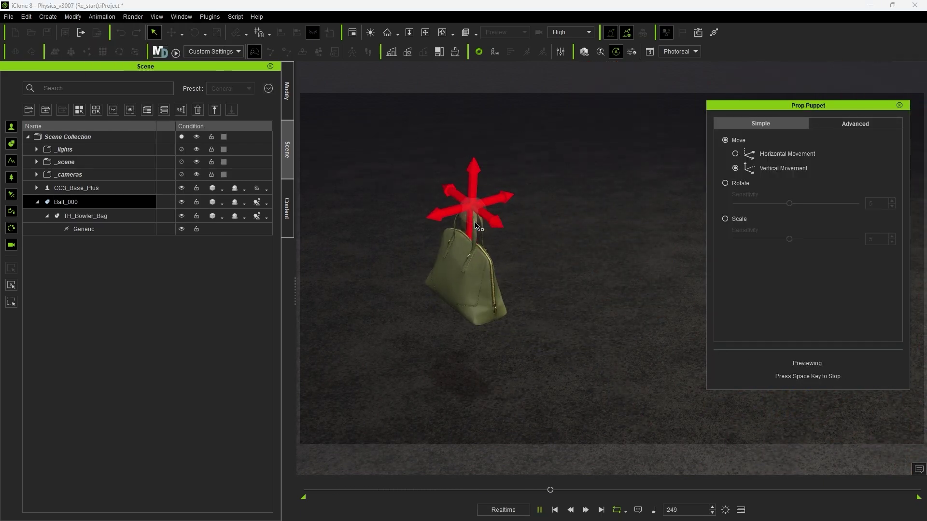
pyautogui.press('space')
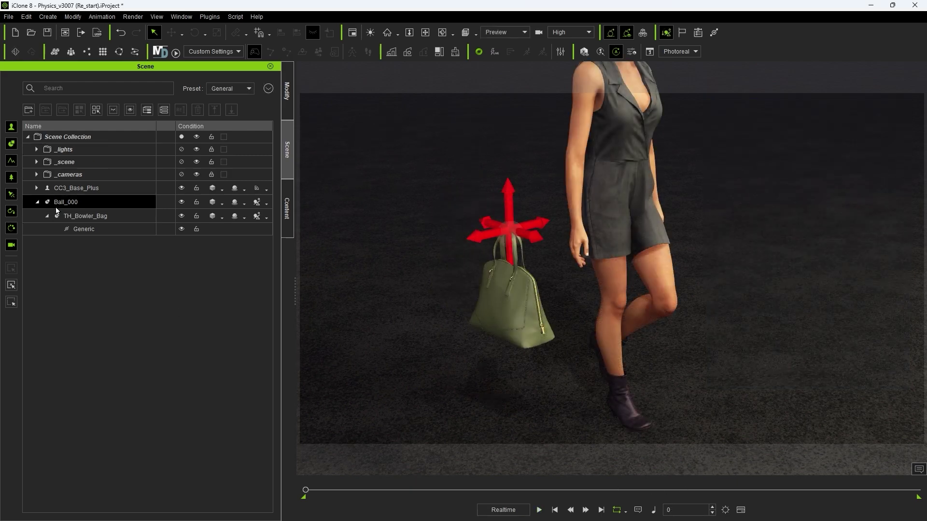
# Attach Ball_000 to the character's right-hand bone CC_Base_R_Hand and check the ball's attachment settings
pyautogui.click(56, 207)
pyautogui.click(26, 17)
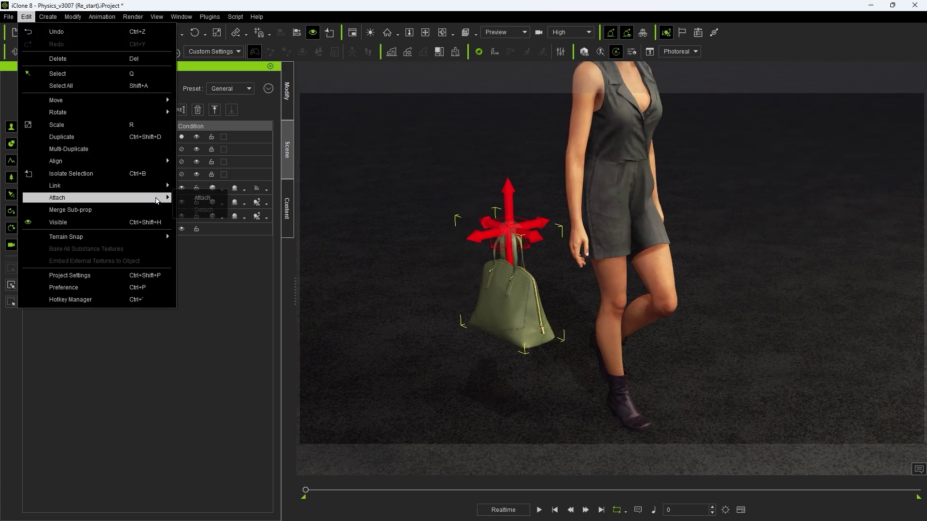
pyautogui.click(155, 198)
pyautogui.click(36, 188)
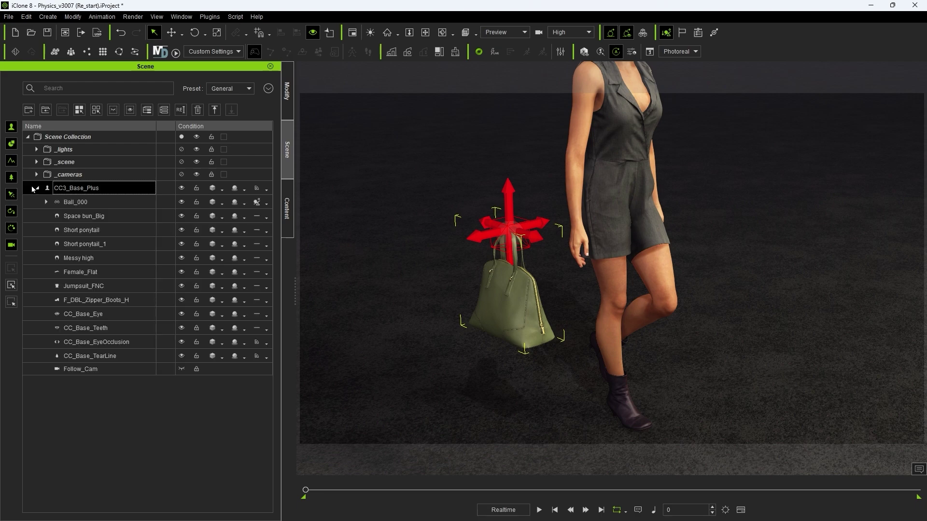
pyautogui.click(84, 207)
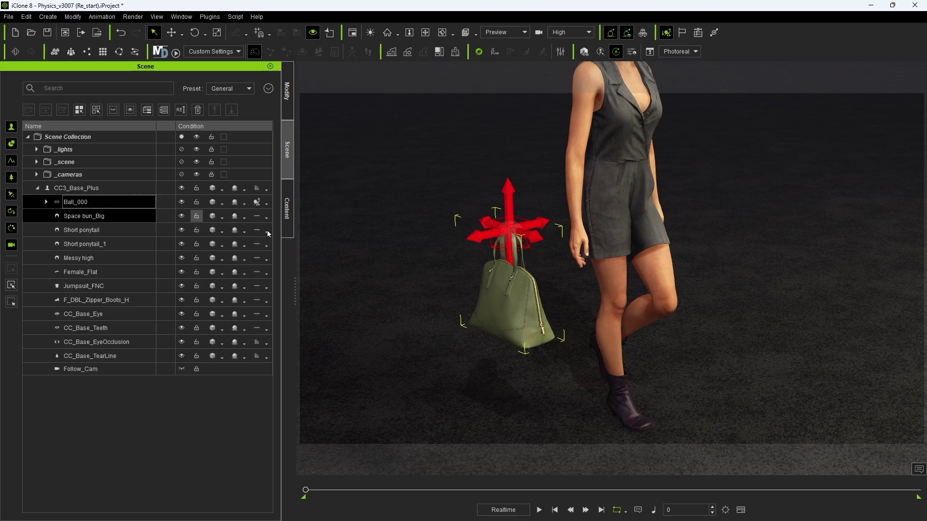
pyautogui.click(286, 91)
pyautogui.scroll(-15, 102, 283)
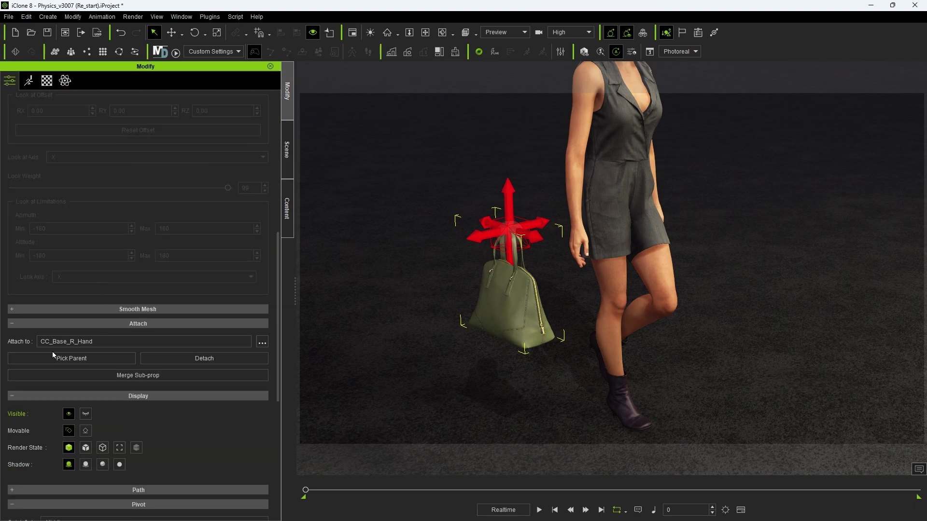
# Set Ball_000's Move X, Y and Z values to 0 to bring it to the hand bone
pyautogui.scroll(10, 100, 339)
pyautogui.moveTo(44, 226); pyautogui.dragTo(1, 227)
pyautogui.write('0')
pyautogui.press('Tab')
pyautogui.write('0')
pyautogui.press('Tab')
pyautogui.write('0')
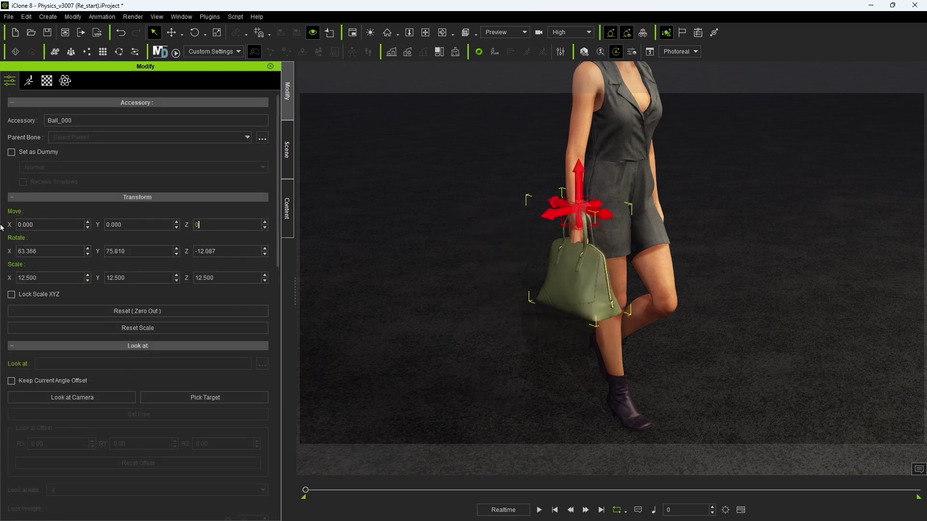
pyautogui.press('Return')
# Move Ball_000 into the character's right palm, to about X -3.8, Y 16.1, Z 0.5
pyautogui.scroll(5, 599, 193)
pyautogui.keyDown('alt'); pyautogui.moveTo(666, 195); pyautogui.dragTo(579, 308); pyautogui.keyUp('alt')
pyautogui.scroll(-4, 579, 208)
pyautogui.press('w')
pyautogui.scroll(5, 577, 207)
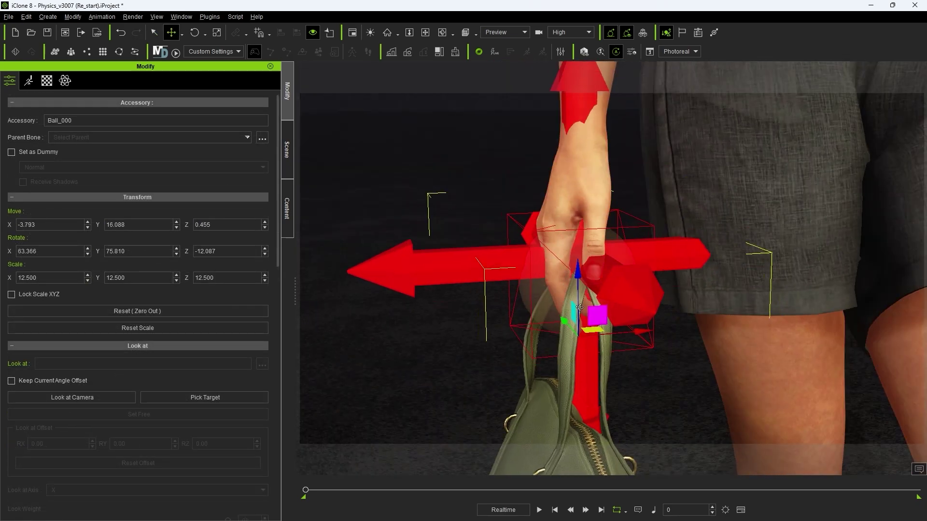
# Open Edit Motion Layer for the CC3_Base_Plus character and focus on the right hand at the bag's handles
pyautogui.click(604, 221)
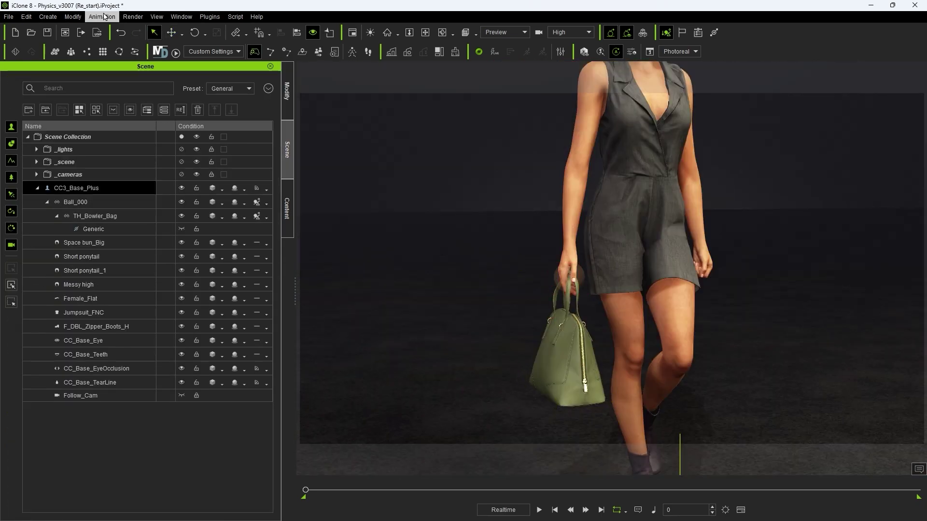
pyautogui.click(104, 15)
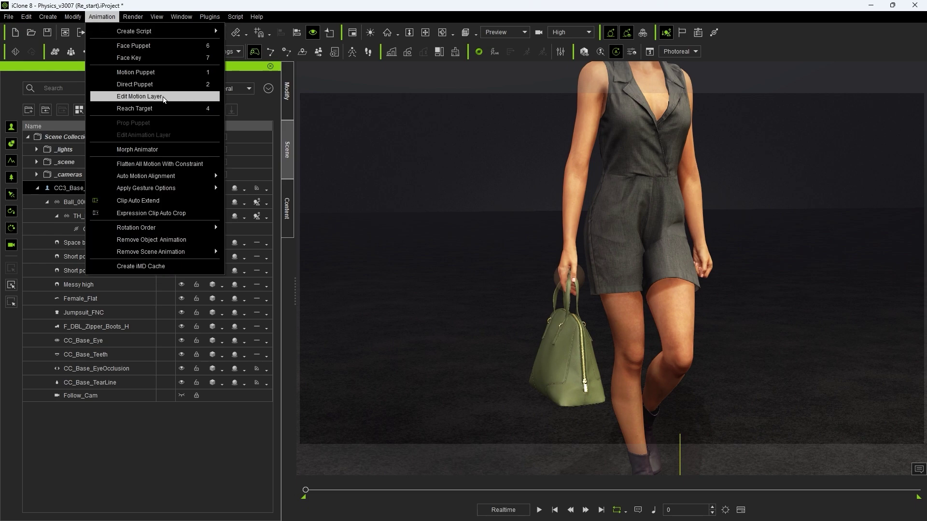
pyautogui.click(164, 99)
pyautogui.scroll(8, 581, 246)
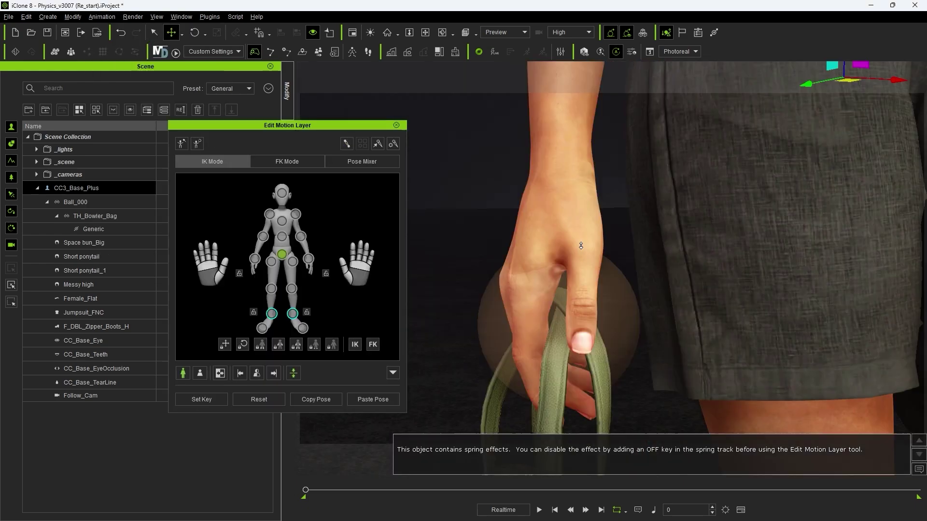
pyautogui.scroll(-4, 580, 246)
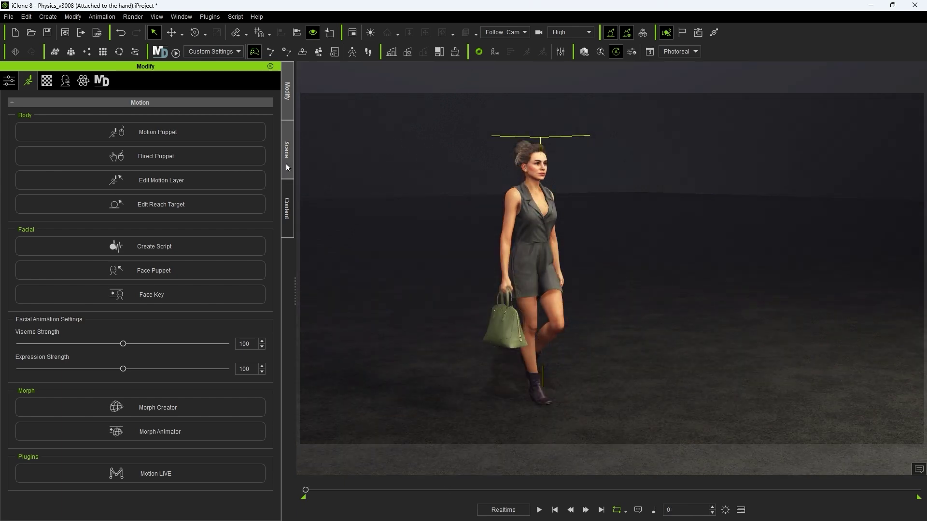
# Set the Generic constraint's soft-limit Stiffness to 3 and play the walk to test the bag's swing
pyautogui.click(286, 150)
pyautogui.click(101, 229)
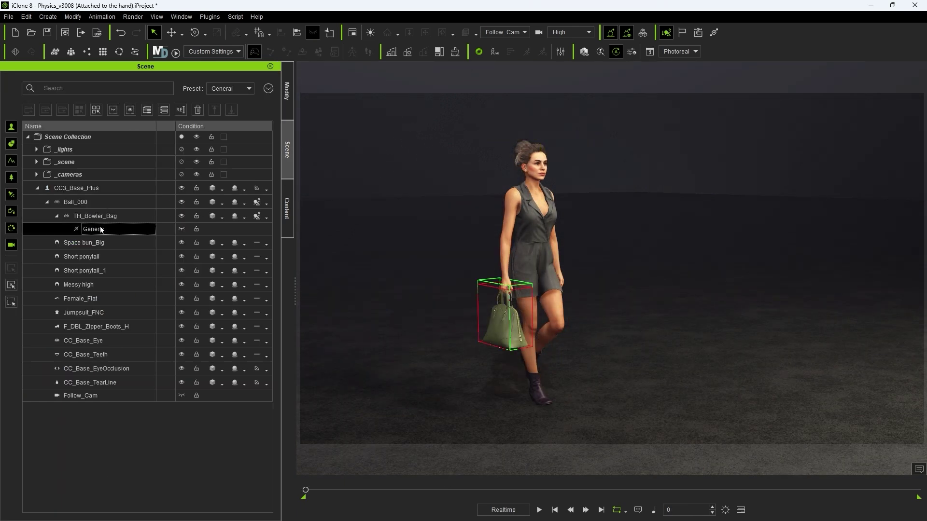
pyautogui.click(286, 103)
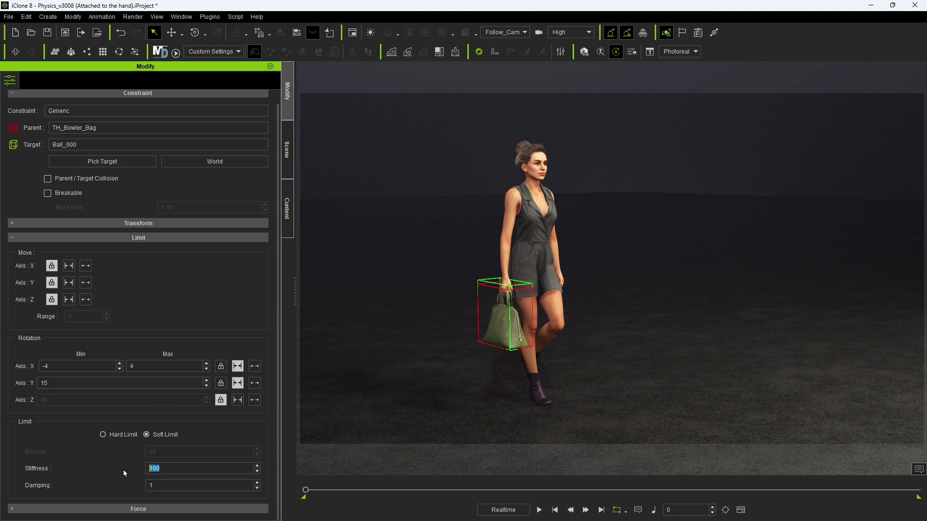
pyautogui.write('3')
pyautogui.click(540, 509)
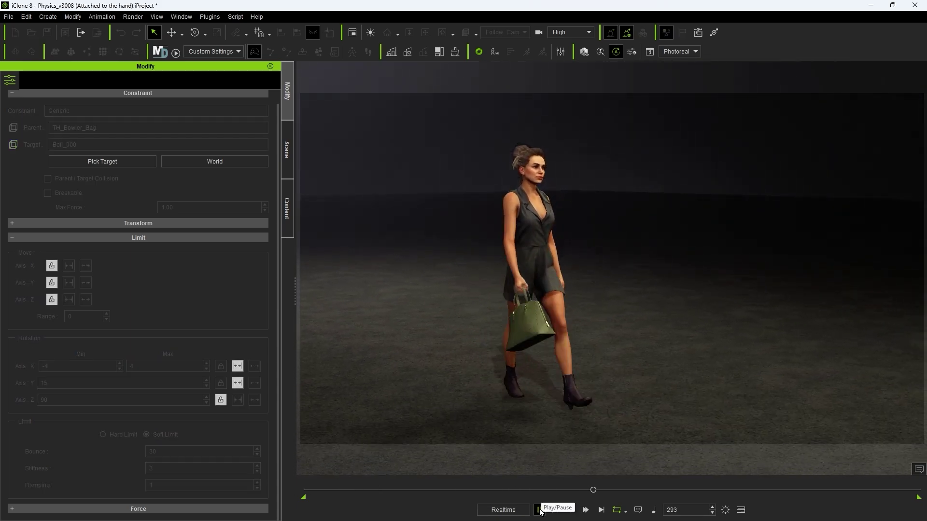
pyautogui.click(539, 510)
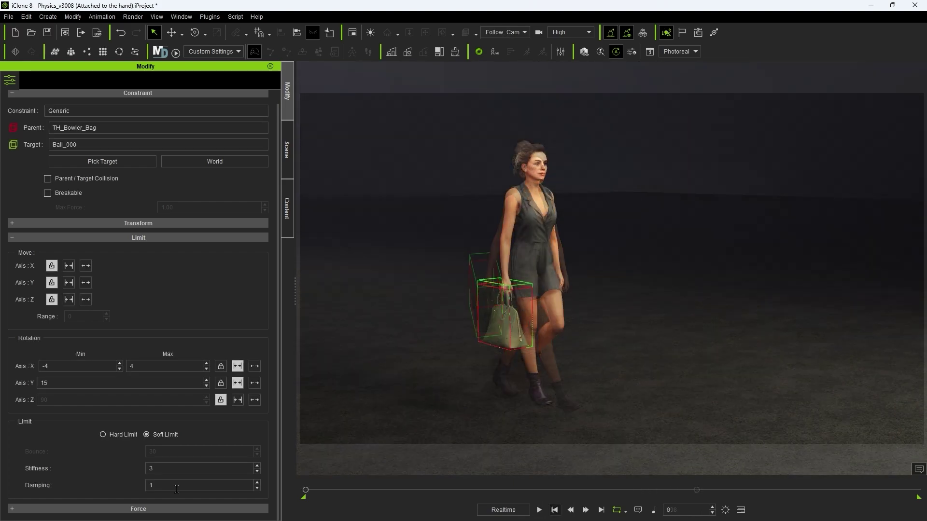
# Set the Generic constraint's soft-limit Damping to 5 and play the walk to test the swing again
pyautogui.write('5')
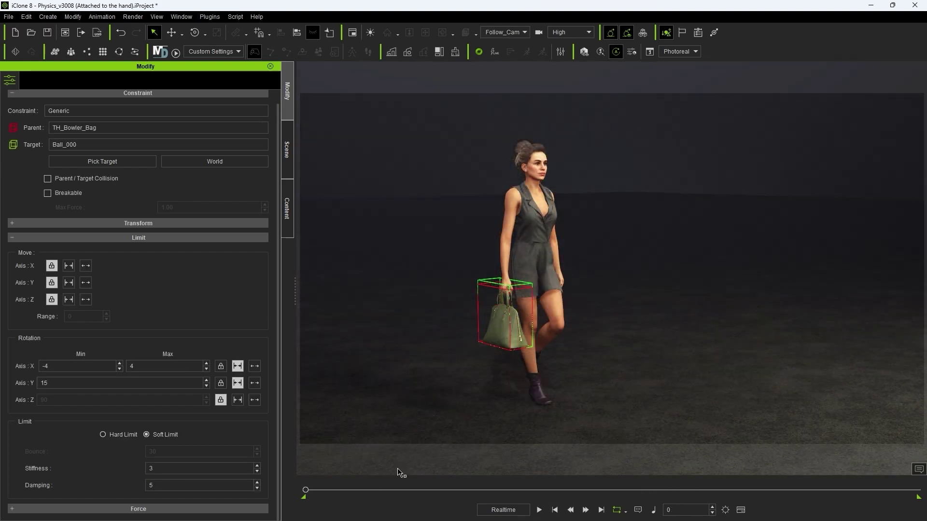
pyautogui.click(539, 510)
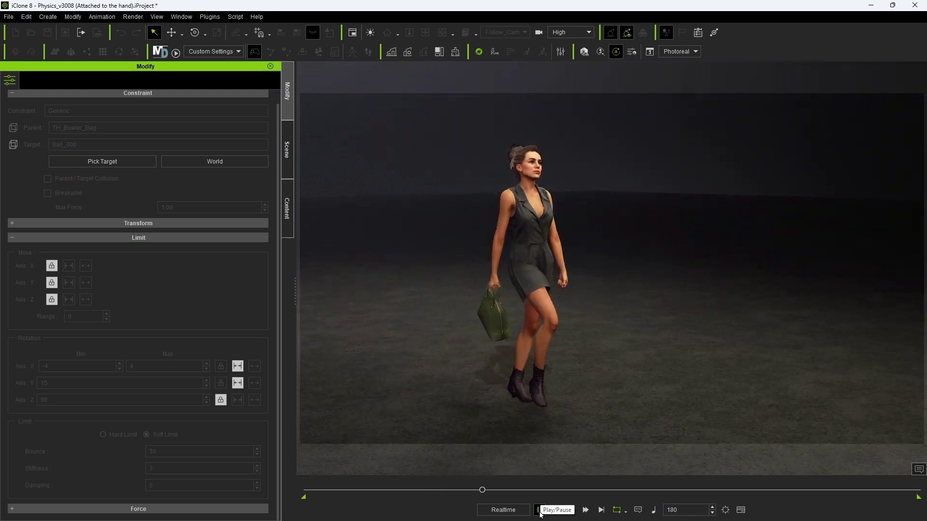
pyautogui.click(539, 510)
# Return to the first frame and raise the physics Damping of TH_Bowler_Bag, keeping it a Dynamic rigid body
pyautogui.click(287, 149)
pyautogui.click(114, 216)
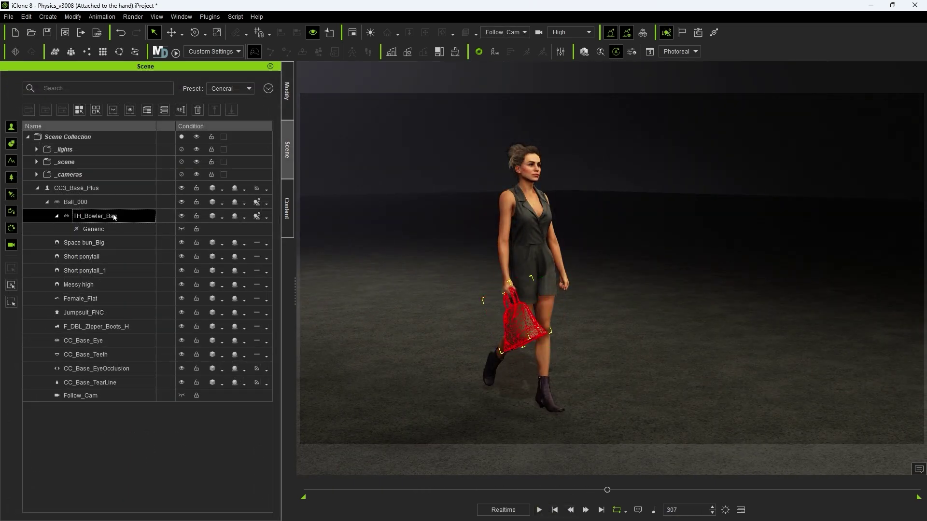
pyautogui.click(286, 91)
pyautogui.click(64, 81)
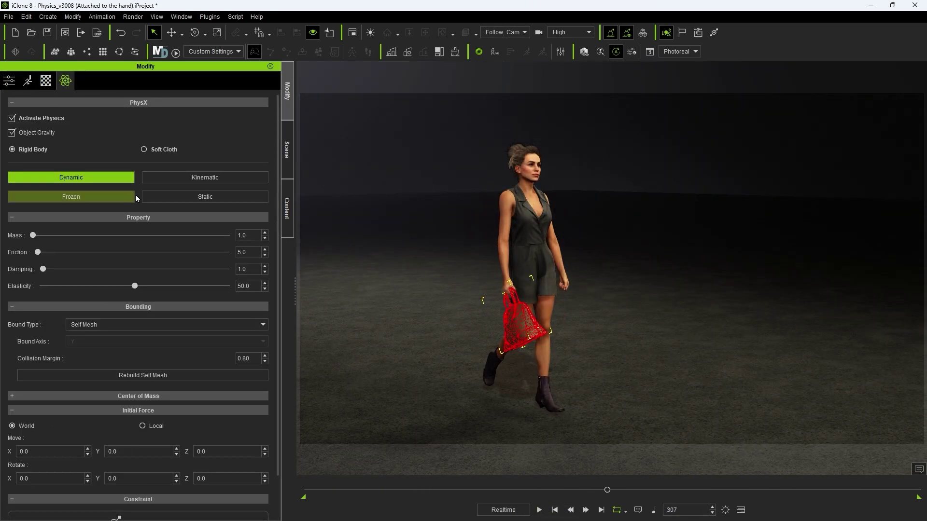
pyautogui.click(86, 201)
pyautogui.click(555, 510)
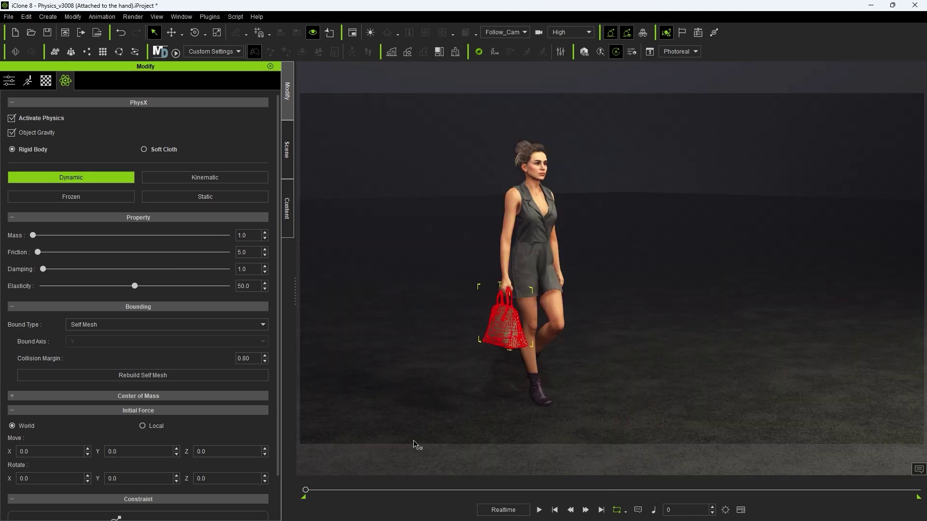
pyautogui.moveTo(42, 269); pyautogui.dragTo(57, 269)
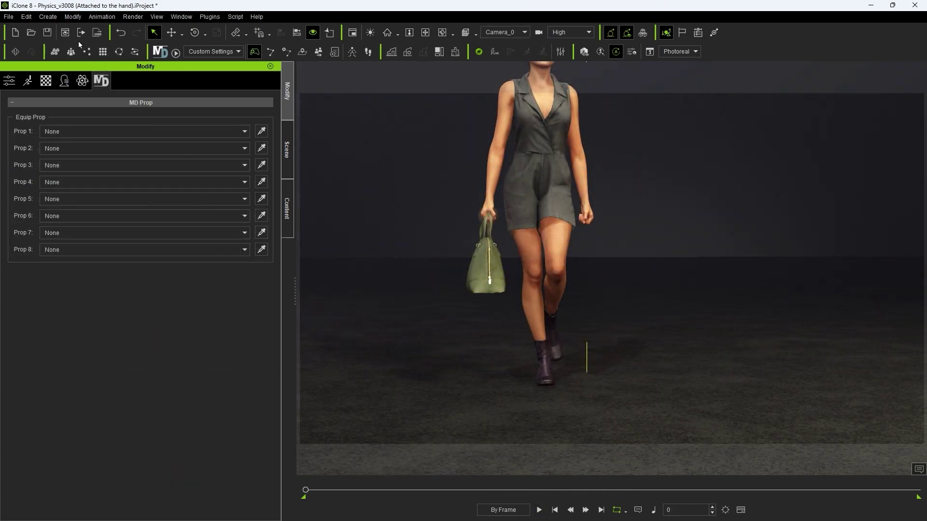
# Open the character's Collision Shape editor, show the active shapes, and activate the right thigh and right calf
pyautogui.click(72, 16)
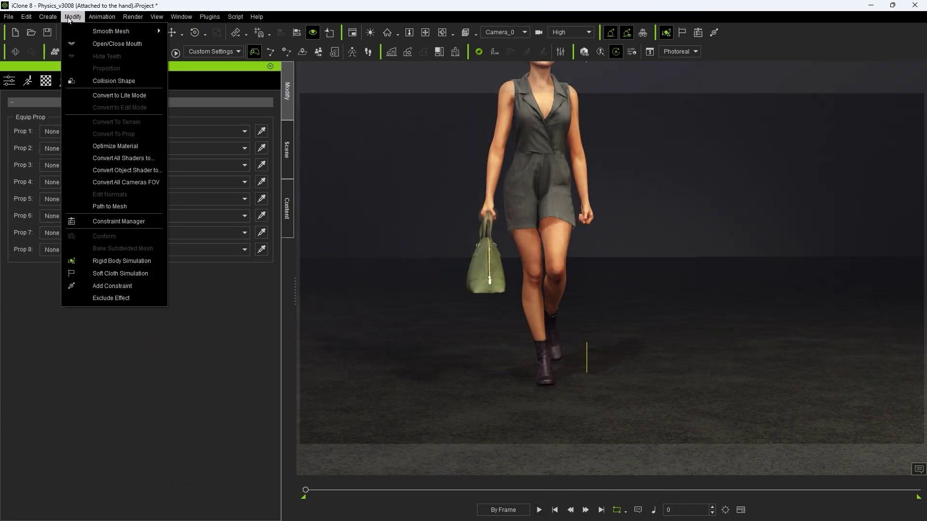
pyautogui.click(135, 83)
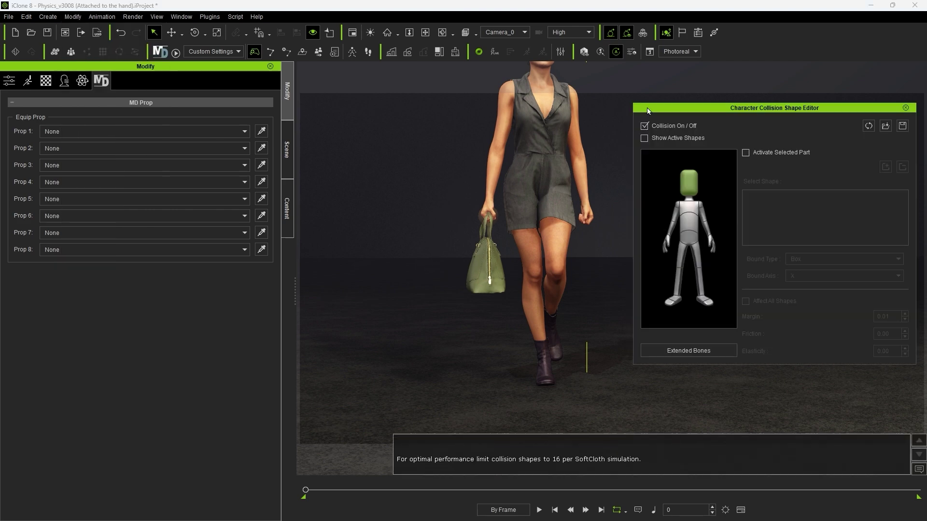
pyautogui.click(690, 137)
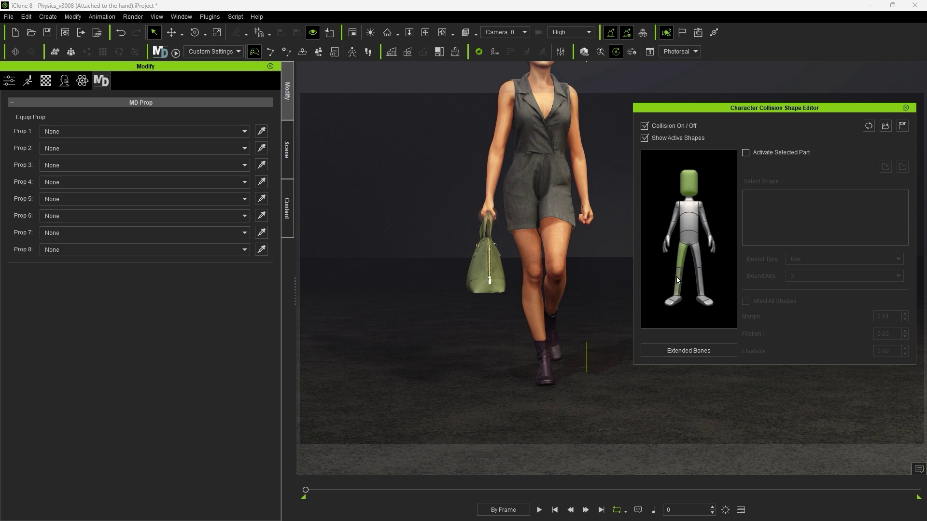
pyautogui.click(746, 152)
pyautogui.click(690, 182)
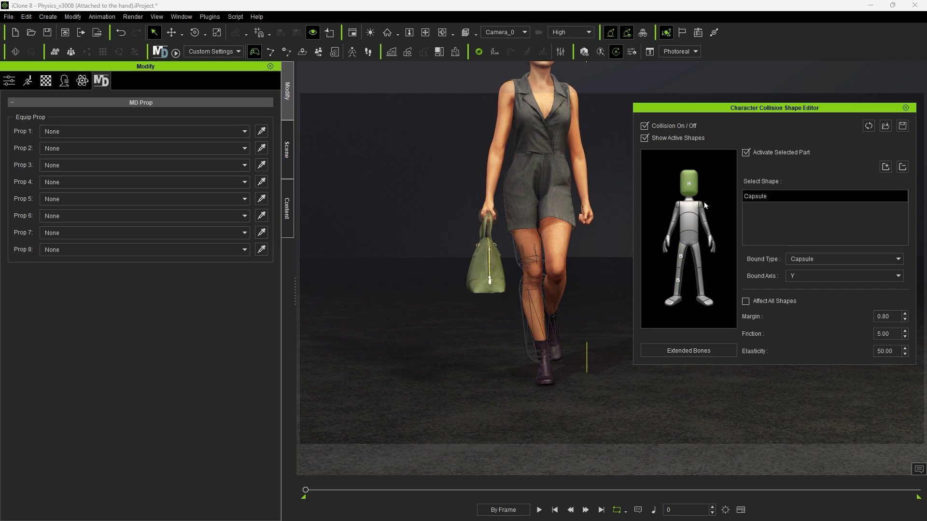
# Set the Margin of the right leg's collision shapes to 0.30 and keep the bound type as Capsule
pyautogui.click(680, 256)
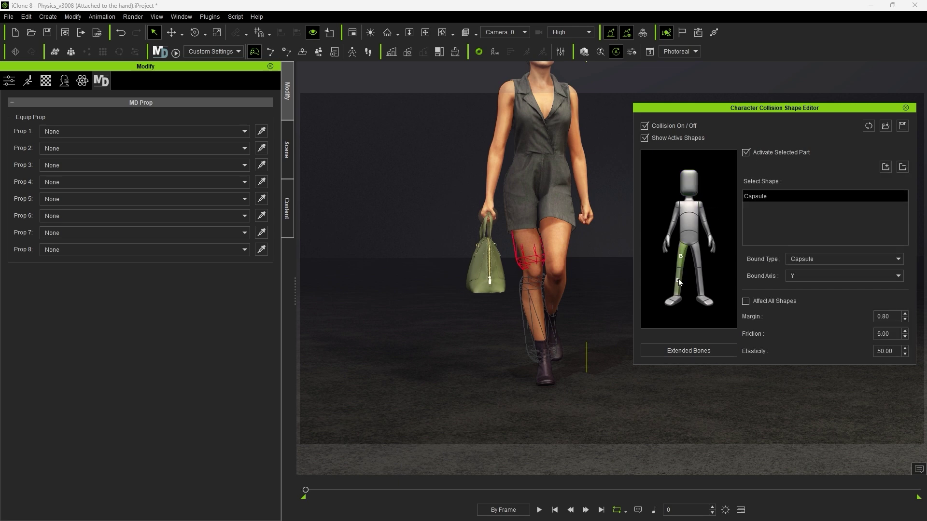
pyautogui.click(905, 314)
pyautogui.write('0.300.3')
pyautogui.click(794, 259)
pyautogui.click(815, 230)
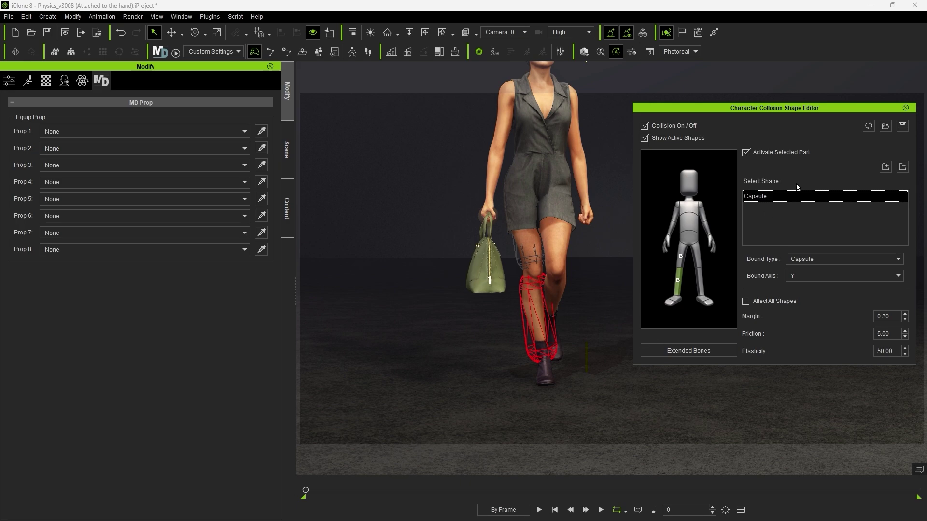
# Close the Collision Shape editor and play the walk to test the bag's collision with the leg
pyautogui.click(905, 108)
pyautogui.click(538, 510)
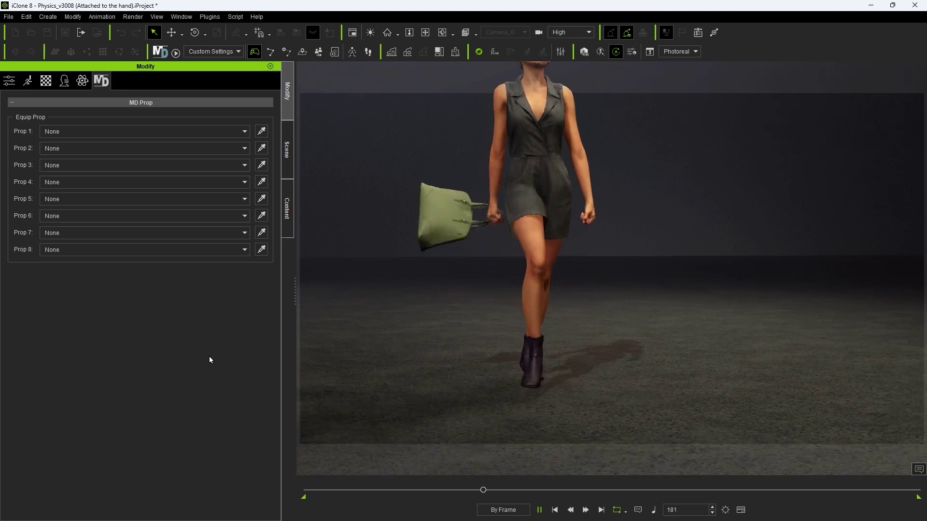
pyautogui.click(539, 510)
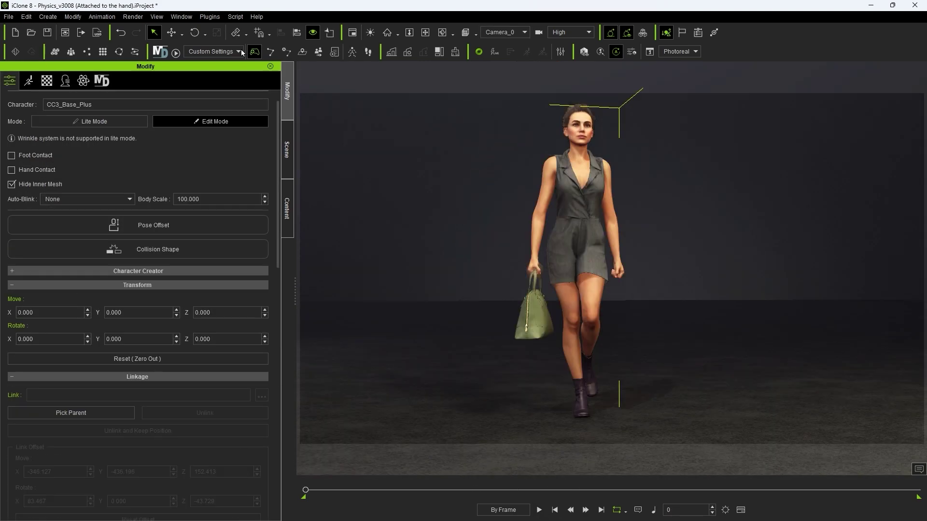
# Use Edit Motion Layer to rotate the character's right arm outward and adjust the right hand's rotation, then preview the walk
pyautogui.click(102, 16)
pyautogui.press('Escape')
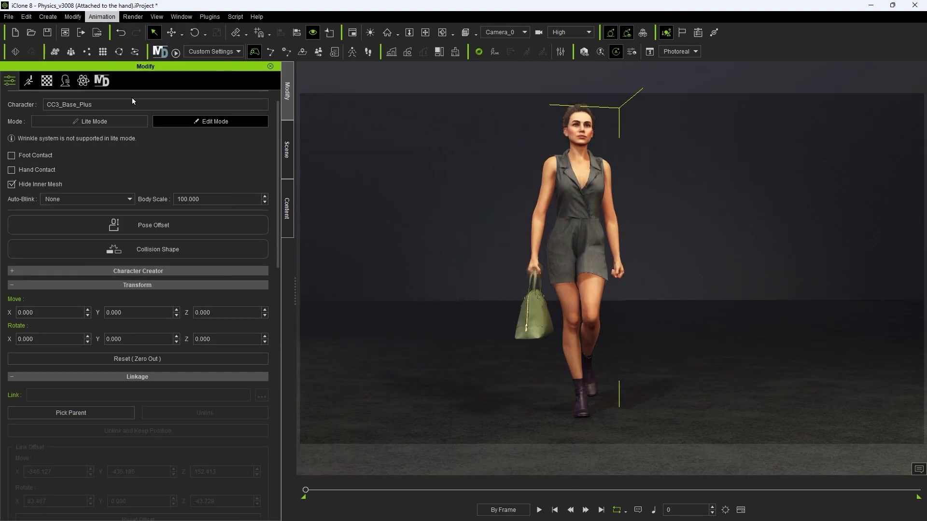
pyautogui.click(269, 214)
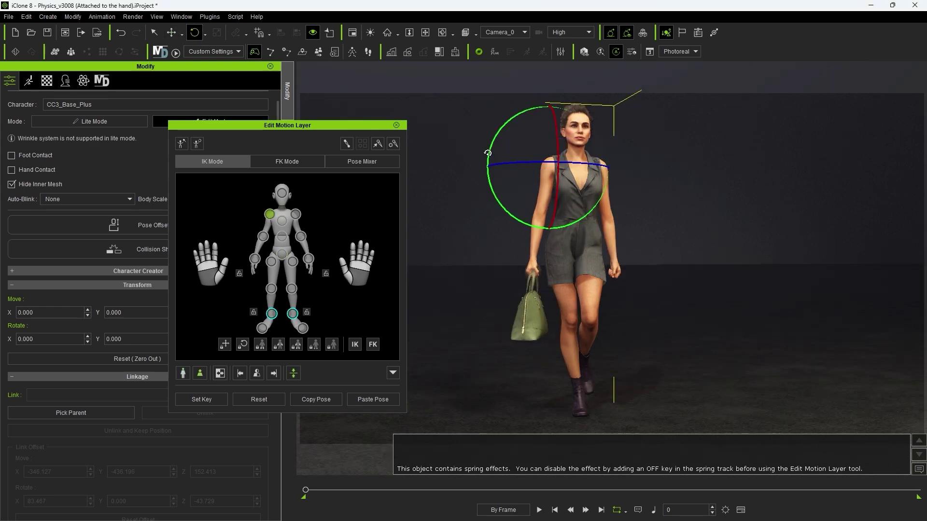
pyautogui.moveTo(488, 153); pyautogui.dragTo(486, 148)
pyautogui.click(519, 265)
pyautogui.moveTo(469, 284); pyautogui.dragTo(470, 292)
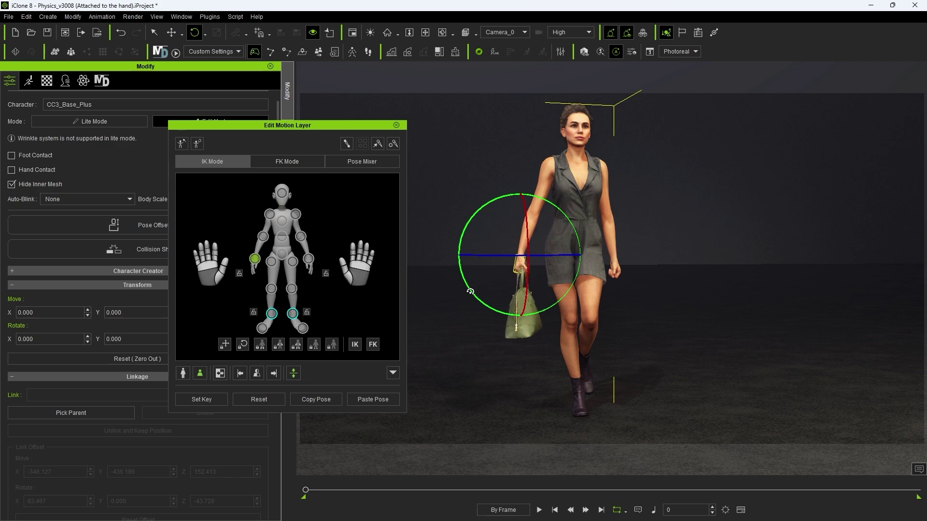
pyautogui.press('space')
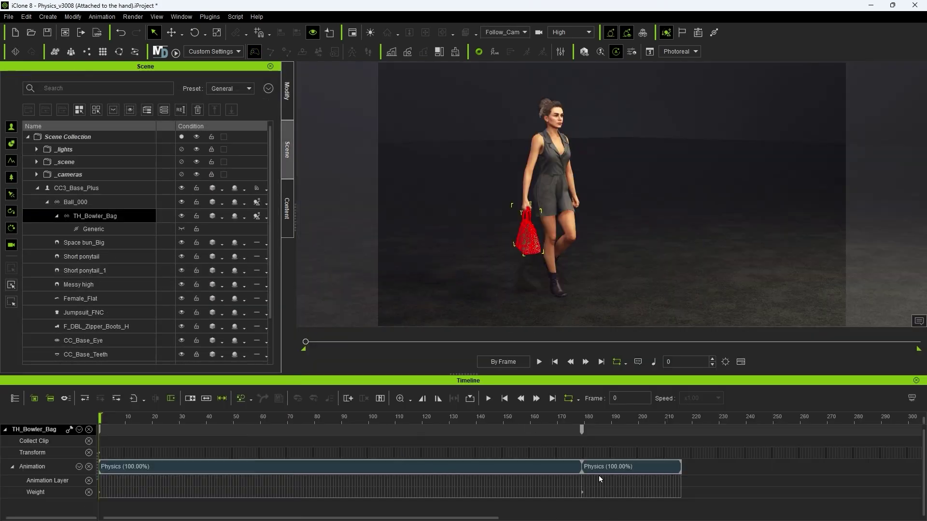
# Play the simulation from frame 0 to frame 569 to record TH_Bowler_Bag's Physics clip in the timeline
pyautogui.click(540, 363)
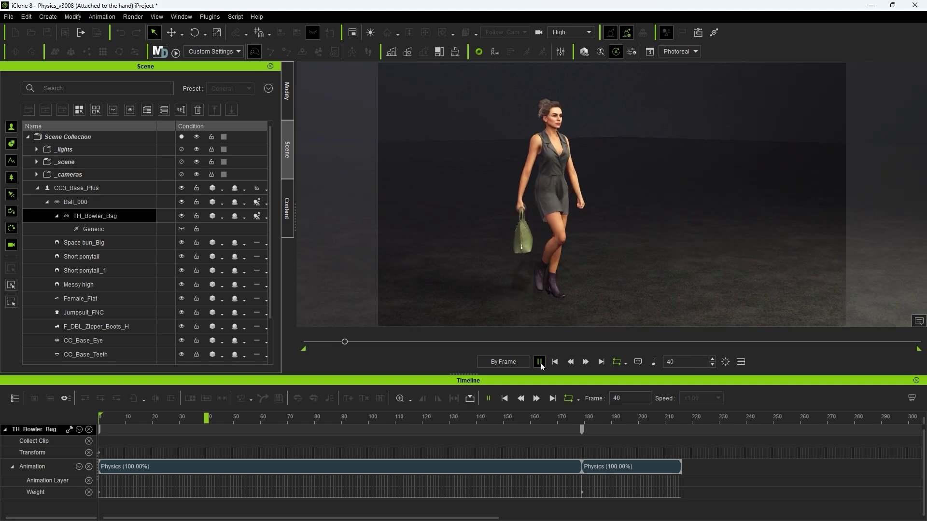
pyautogui.click(540, 362)
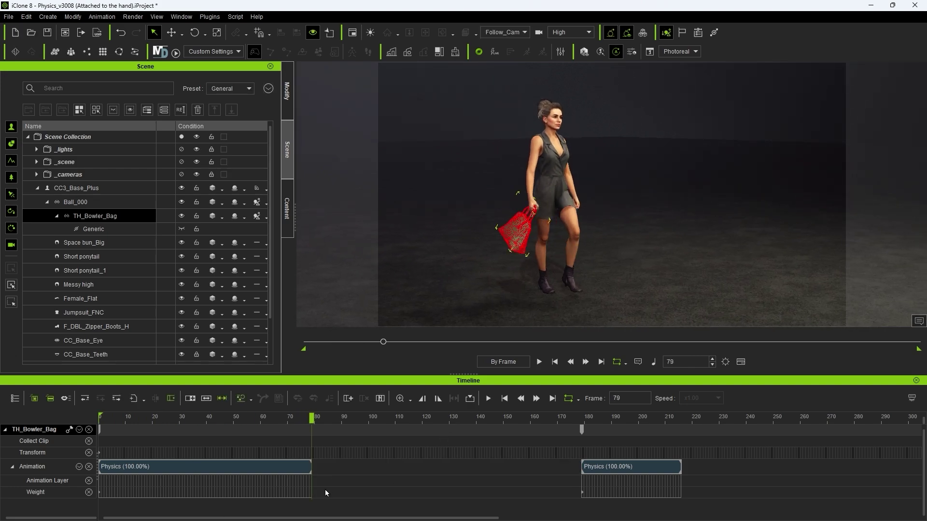
pyautogui.click(539, 362)
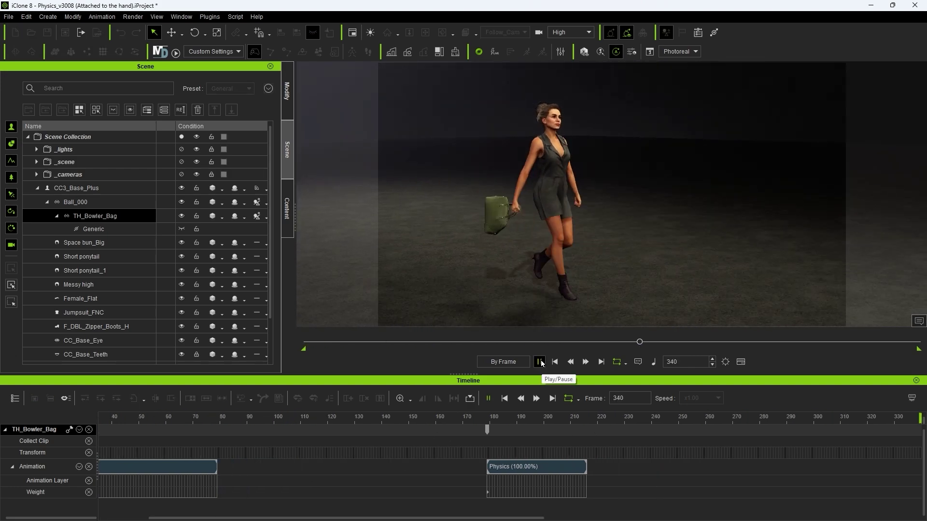
pyautogui.keyDown('ctrl'); pyautogui.scroll(-3, 520, 437); pyautogui.keyUp('ctrl')
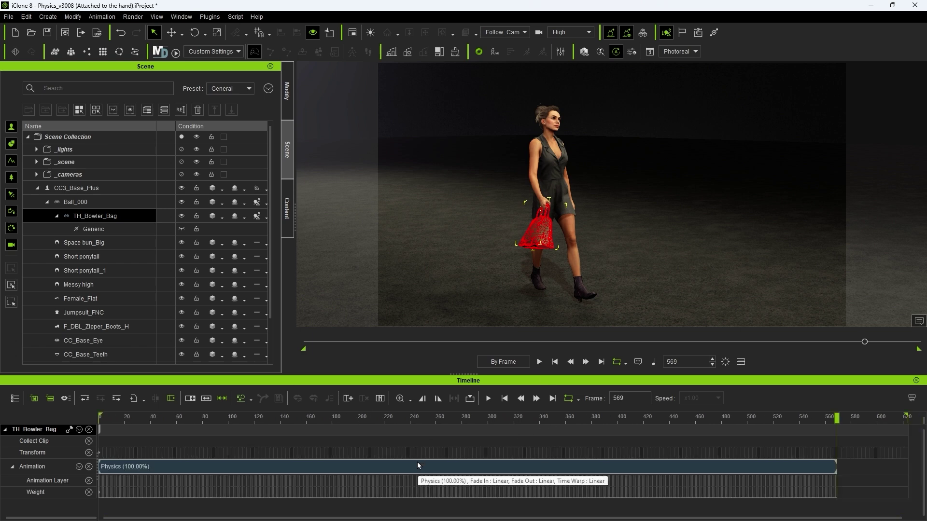
# Deactivate physics on TH_Bowler_Bag and Ball_000
pyautogui.click(287, 110)
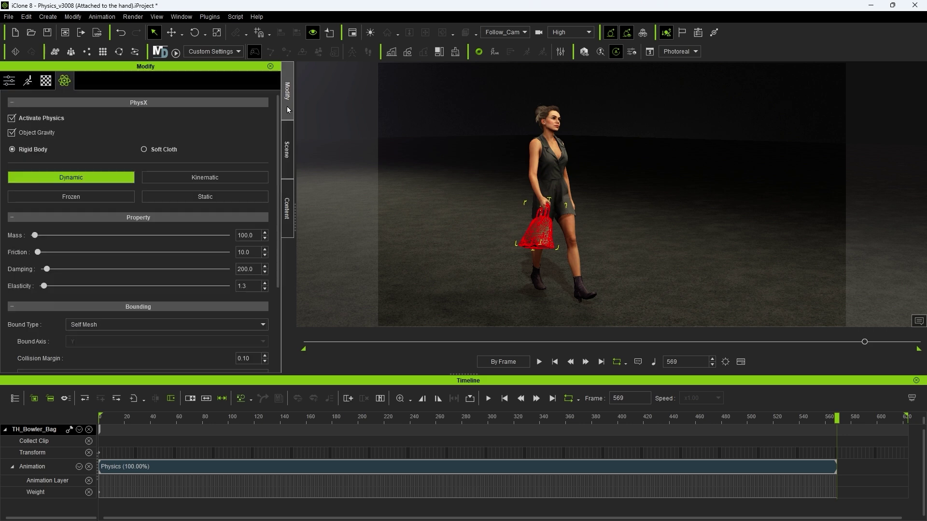
pyautogui.click(12, 118)
pyautogui.click(287, 149)
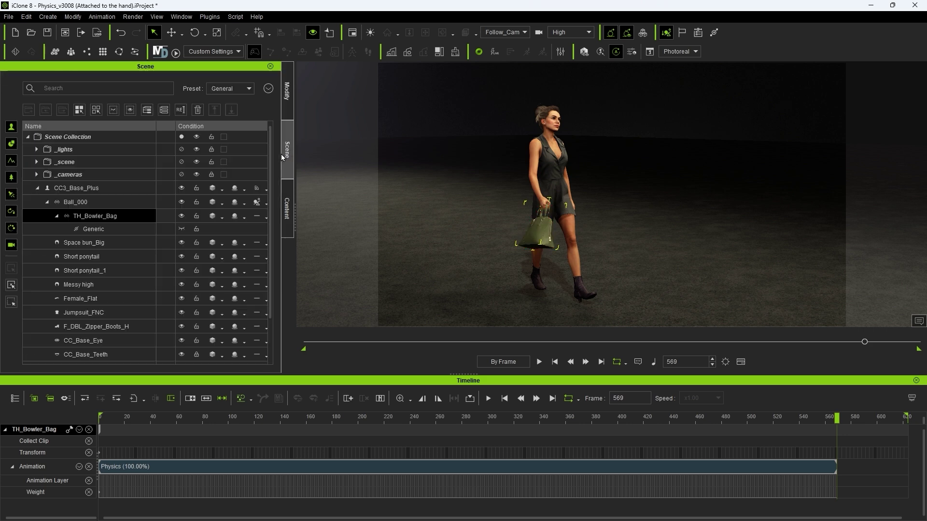
pyautogui.click(85, 202)
pyautogui.click(287, 91)
pyautogui.click(29, 121)
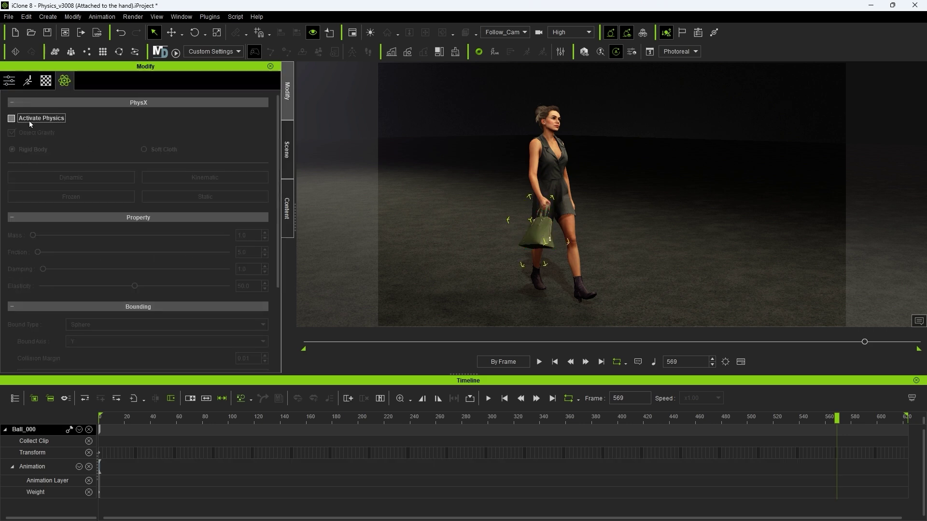
# Set the collection range to CC3_Base_Plus's Walk_HoldBag_F clip and add it to the library as a MotionPlus file named Walk with a Bag
pyautogui.moveTo(371, 417); pyautogui.dragTo(433, 418)
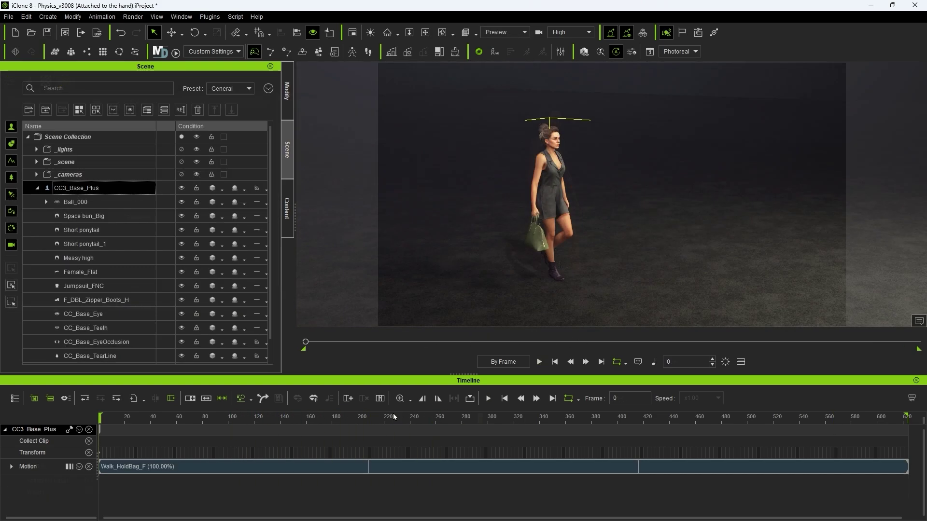
pyautogui.rightClick(365, 472)
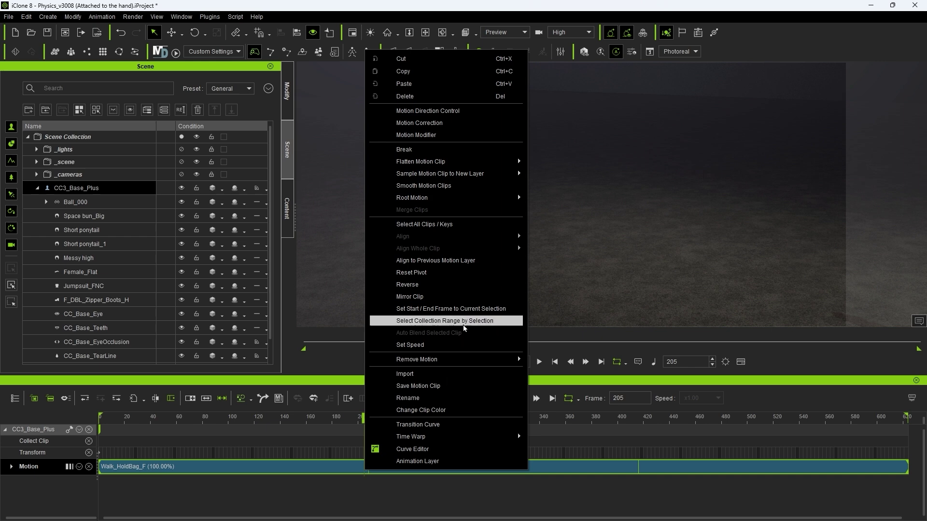
pyautogui.click(465, 321)
pyautogui.rightClick(449, 441)
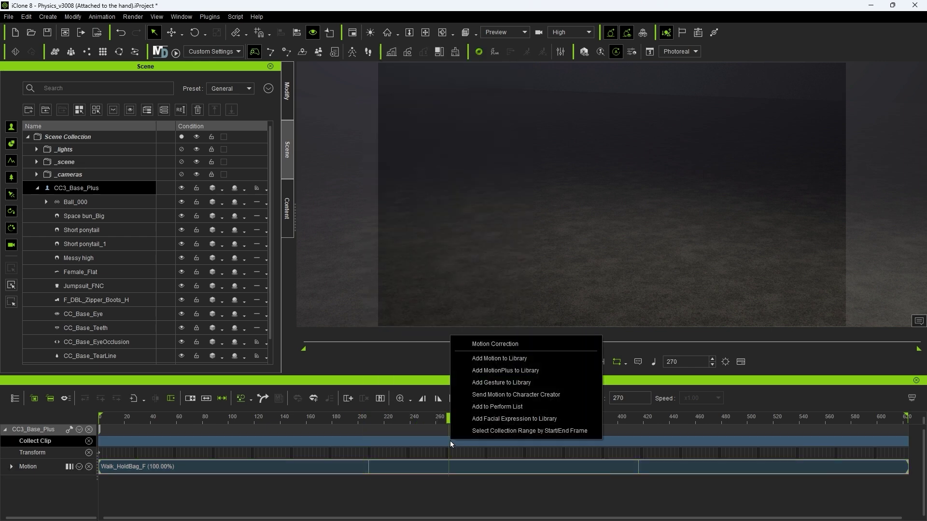
pyautogui.click(514, 377)
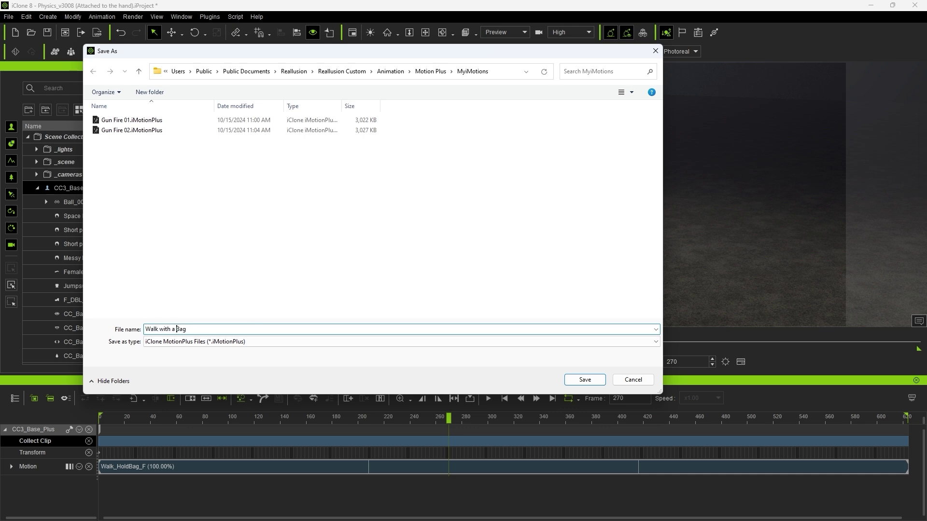
pyautogui.press('Return')
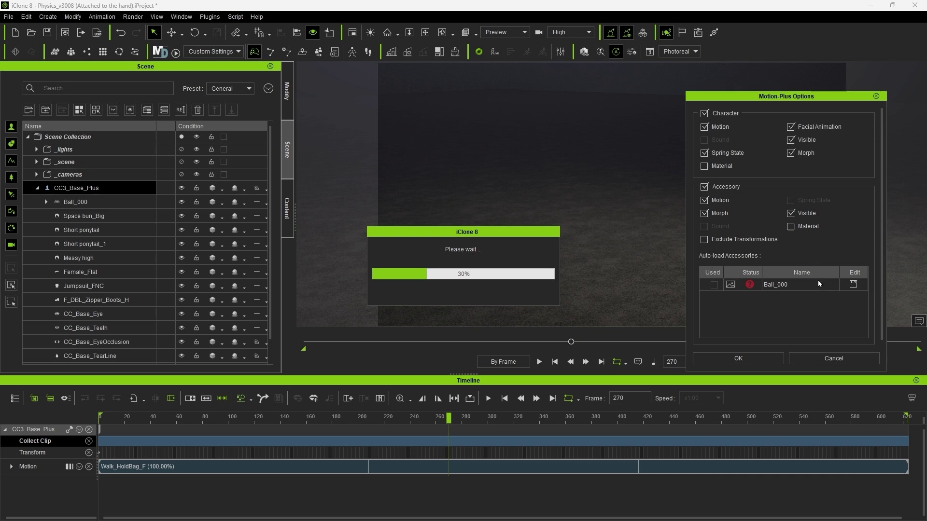
# Save the Ball_000 accessory as Ball and Bag and enable it as an auto-load accessory in the Motion-Plus options
pyautogui.moveTo(747, 288)
pyautogui.click(853, 284)
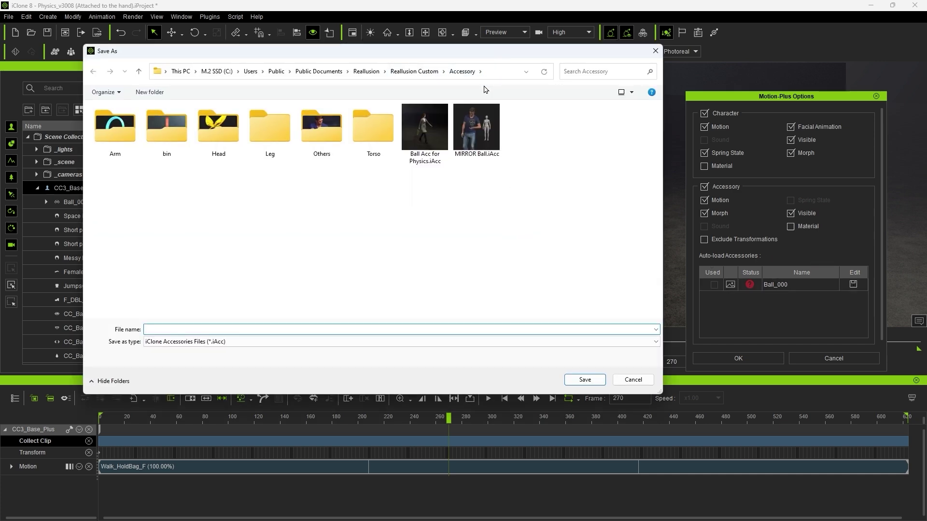
pyautogui.write('Ball and Bag')
pyautogui.click(585, 380)
pyautogui.click(714, 285)
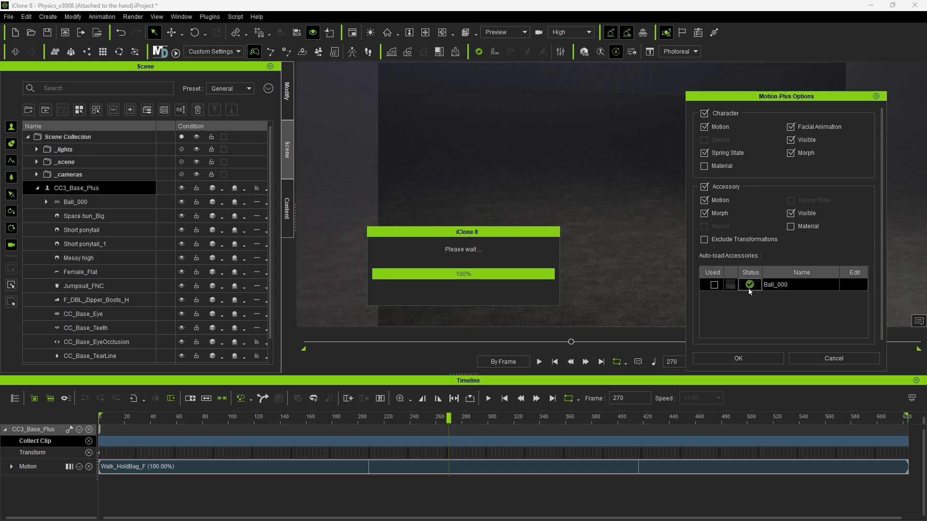
pyautogui.click(714, 285)
pyautogui.click(749, 360)
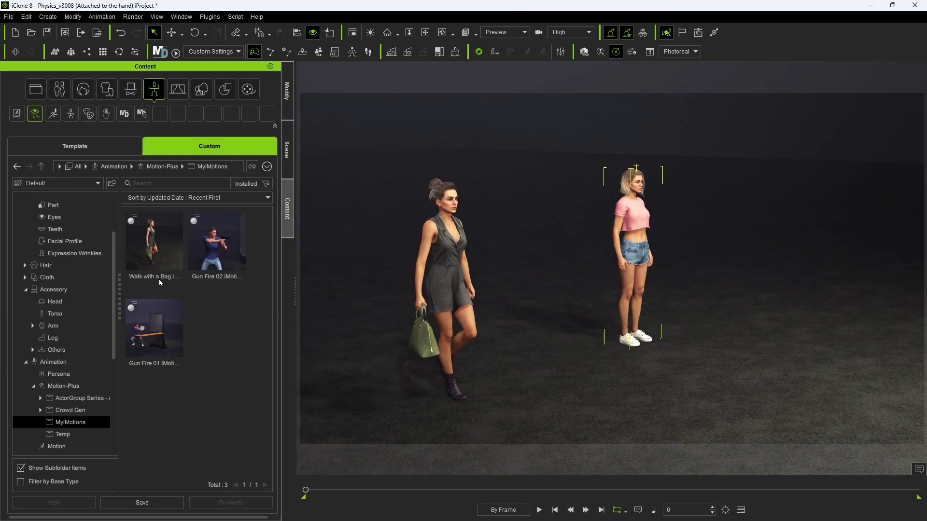
# Apply the custom Walk with a Bag motion to the second character in the pink top and denim shorts
pyautogui.moveTo(159, 279); pyautogui.dragTo(640, 253)
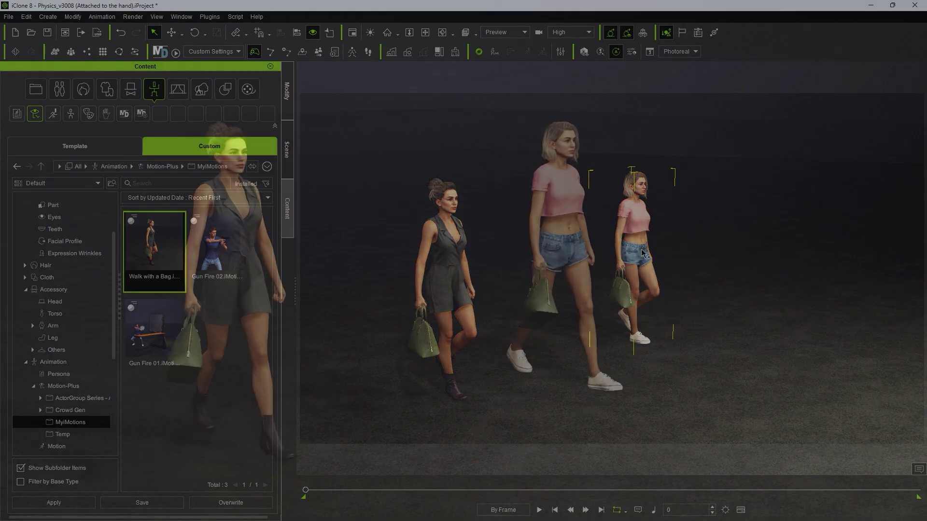